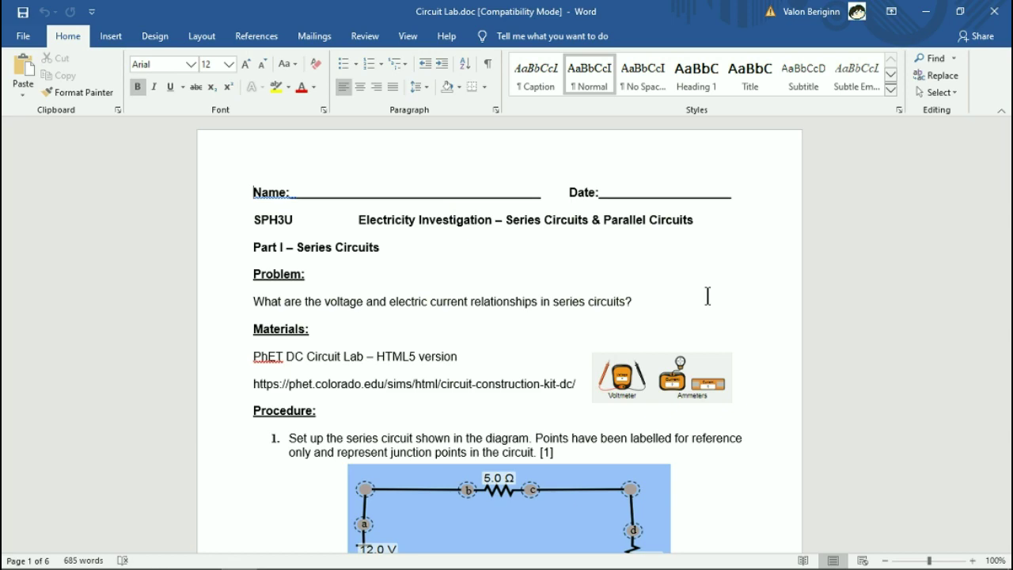
Bring the Chrome page forward, start Circuit Construction Kit: DC and enter its empty Lab screen.
{"action": "scroll", "coordinate": [707, 296], "scroll_direction": "down", "scroll_amount": 7}
{"action": "scroll", "coordinate": [707, 324], "scroll_direction": "up", "scroll_amount": 4}
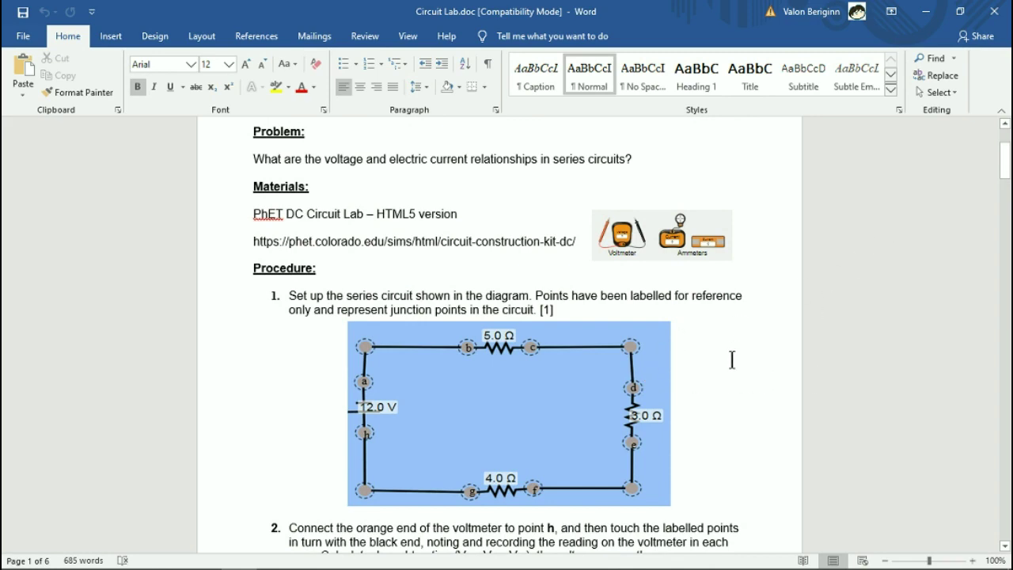
{"action": "scroll", "coordinate": [728, 365], "scroll_direction": "up", "scroll_amount": 3}
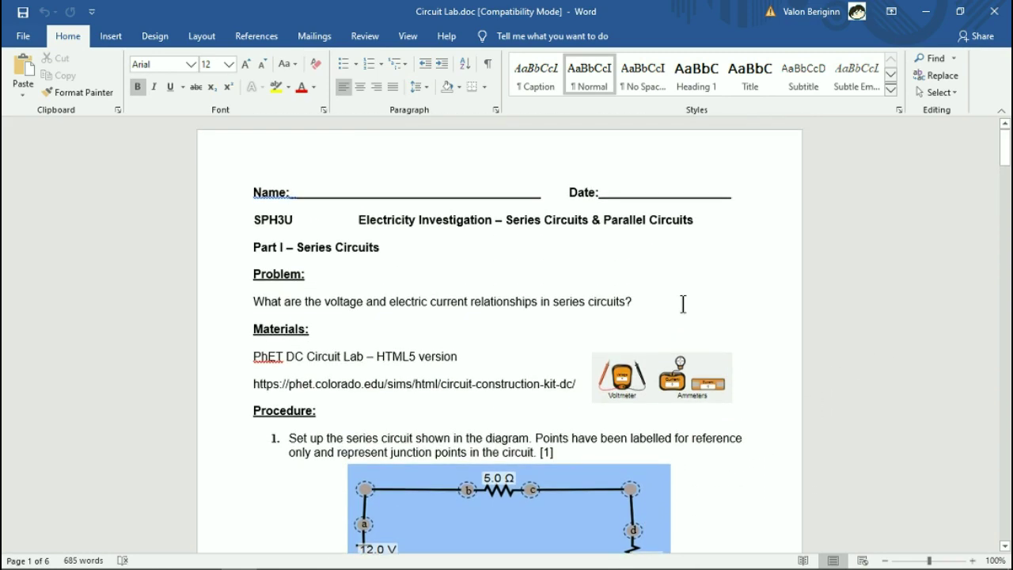
{"action": "mouse_move", "coordinate": [74, 542]}
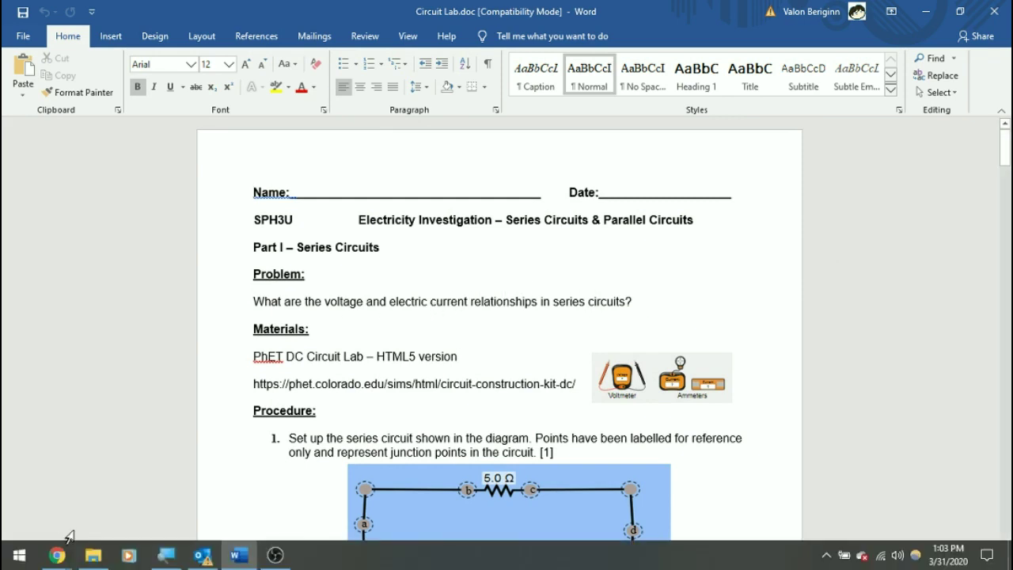
{"action": "left_click", "coordinate": [261, 494]}
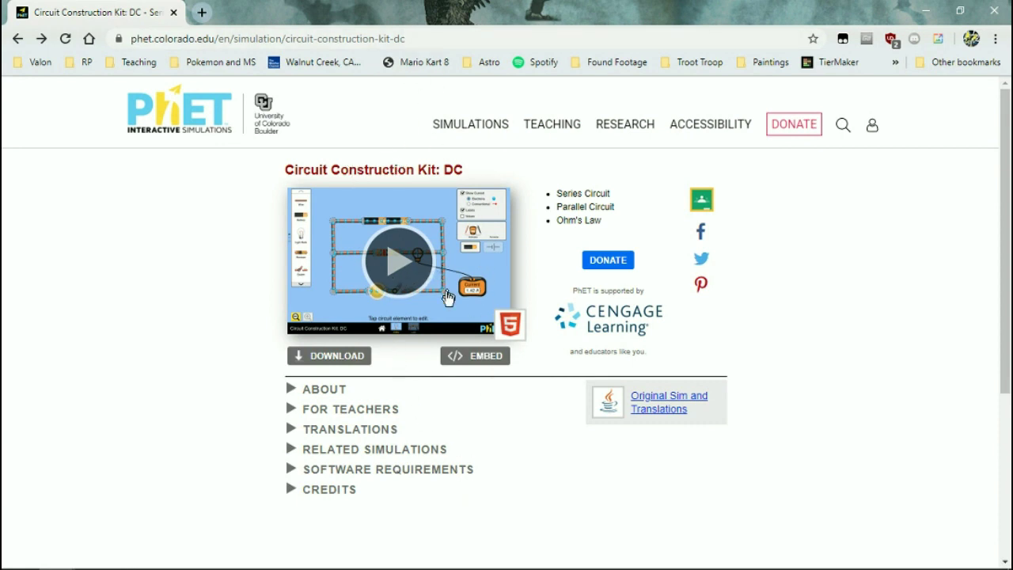
{"action": "left_click", "coordinate": [418, 281]}
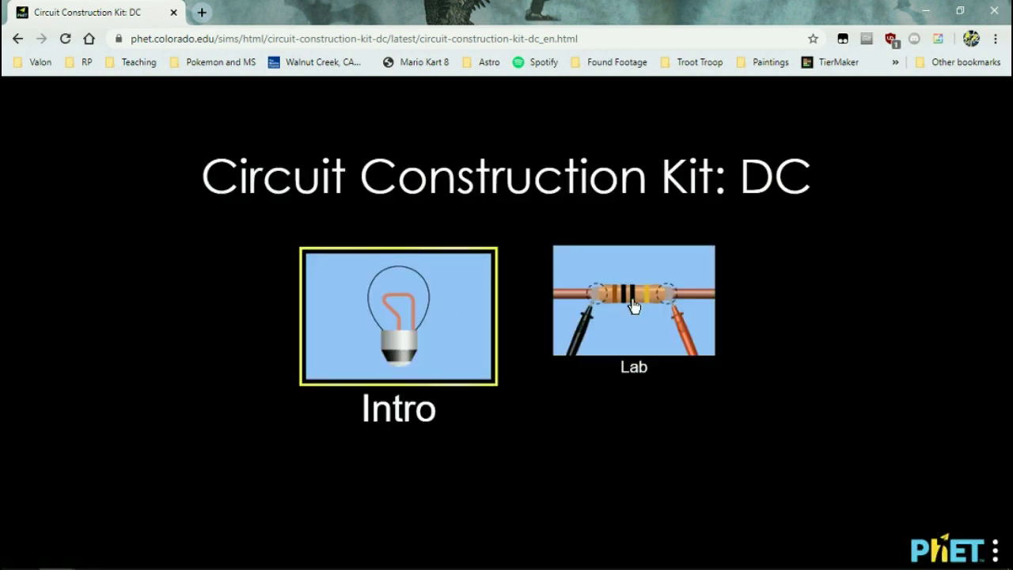
{"action": "left_click", "coordinate": [635, 317]}
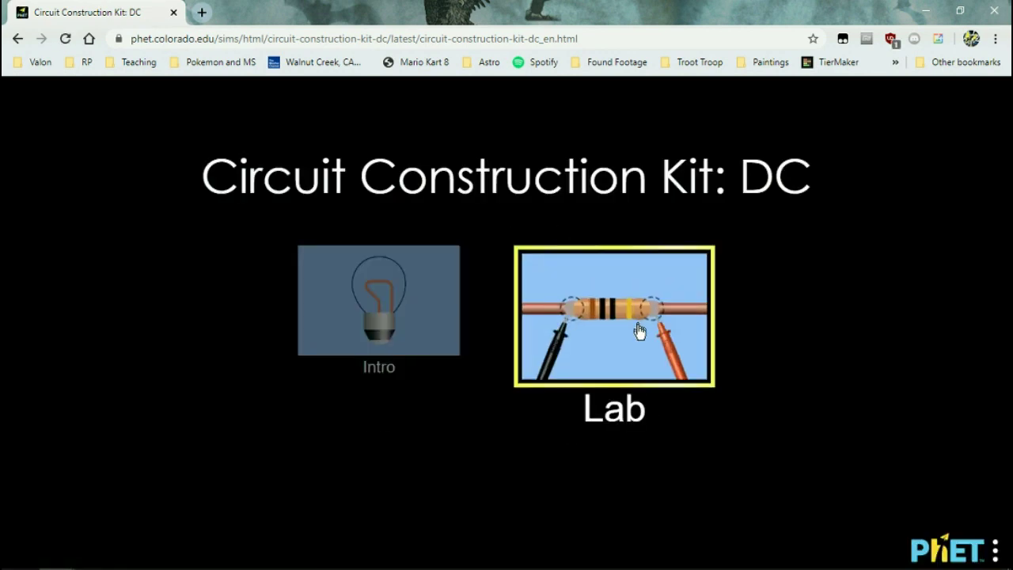
{"action": "left_click", "coordinate": [683, 316]}
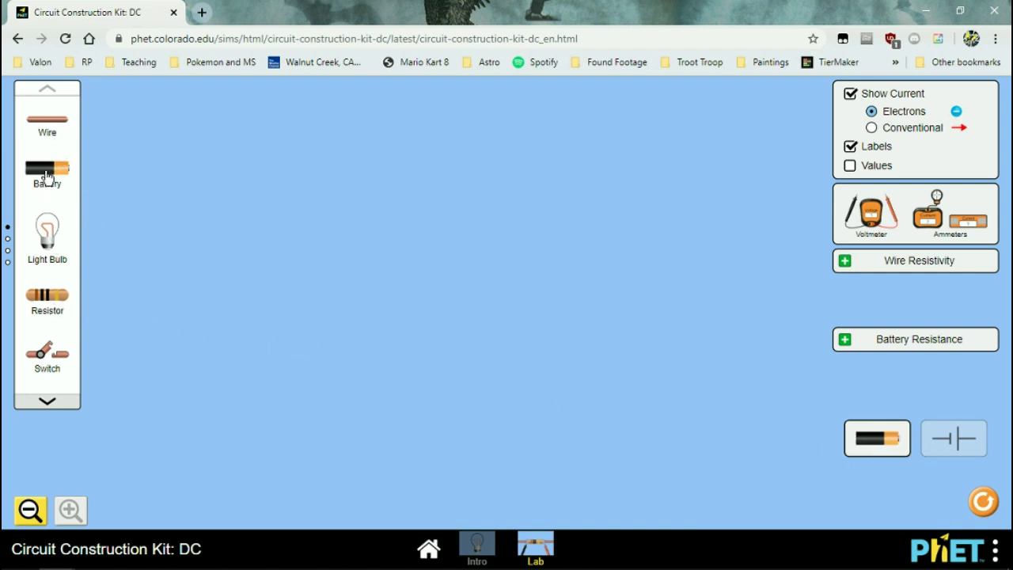
{"action": "mouse_move", "coordinate": [48, 179]}
{"action": "left_mouse_down"}
{"action": "mouse_move", "coordinate": [102, 187]}
{"action": "mouse_move", "coordinate": [55, 185]}
{"action": "left_mouse_up"}
{"action": "mouse_move", "coordinate": [49, 295]}
{"action": "left_mouse_down"}
{"action": "mouse_move", "coordinate": [143, 321]}
{"action": "mouse_move", "coordinate": [52, 301]}
{"action": "left_mouse_up"}
{"action": "left_click", "coordinate": [49, 404]}
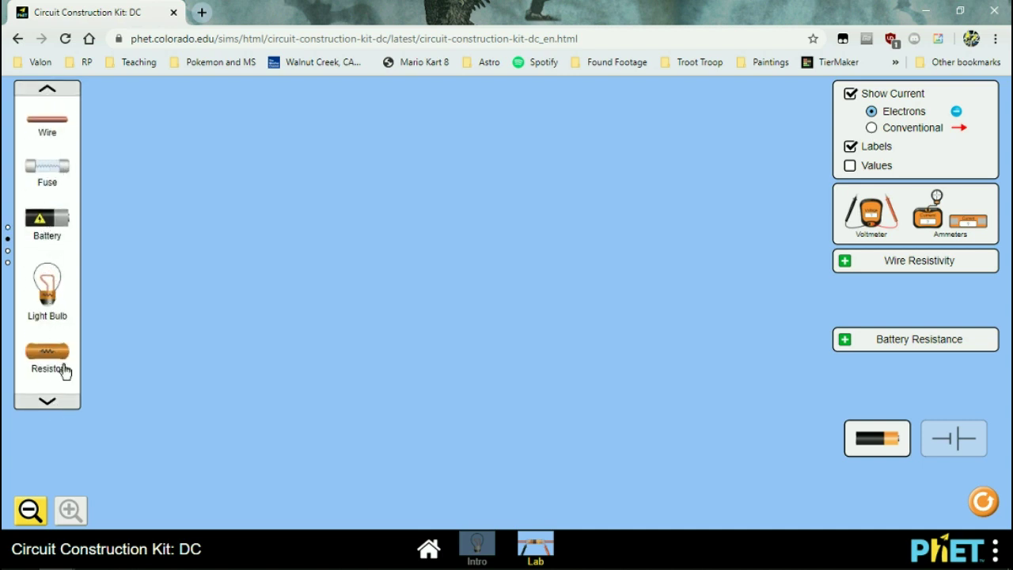
{"action": "left_click", "coordinate": [55, 403]}
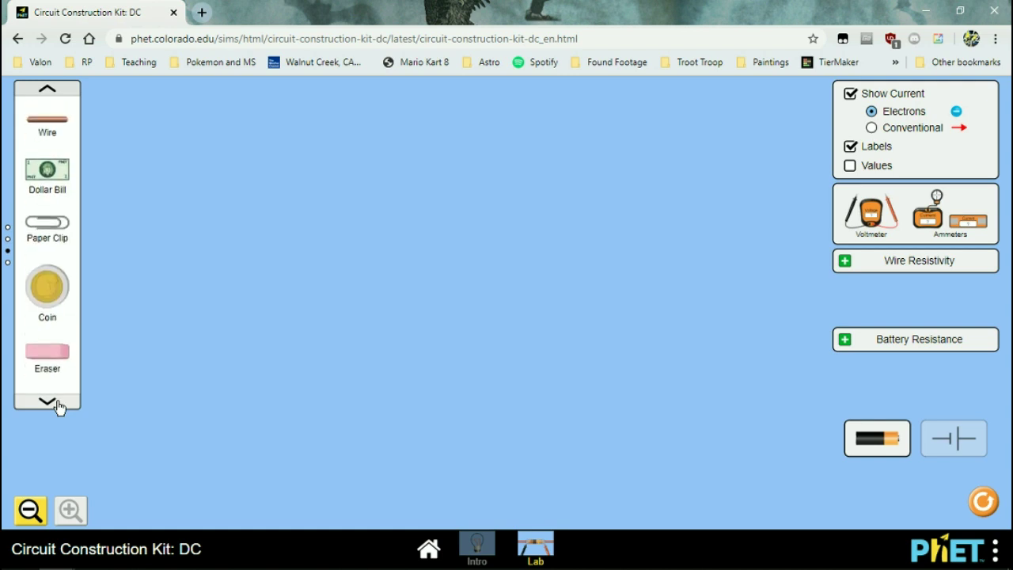
{"action": "left_click", "coordinate": [57, 404]}
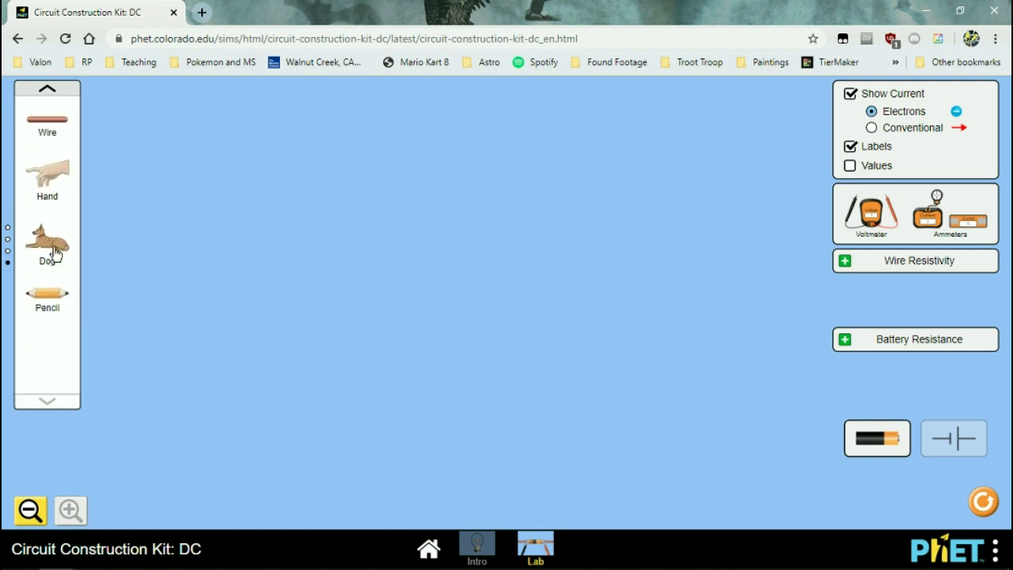
{"action": "left_click", "coordinate": [55, 89]}
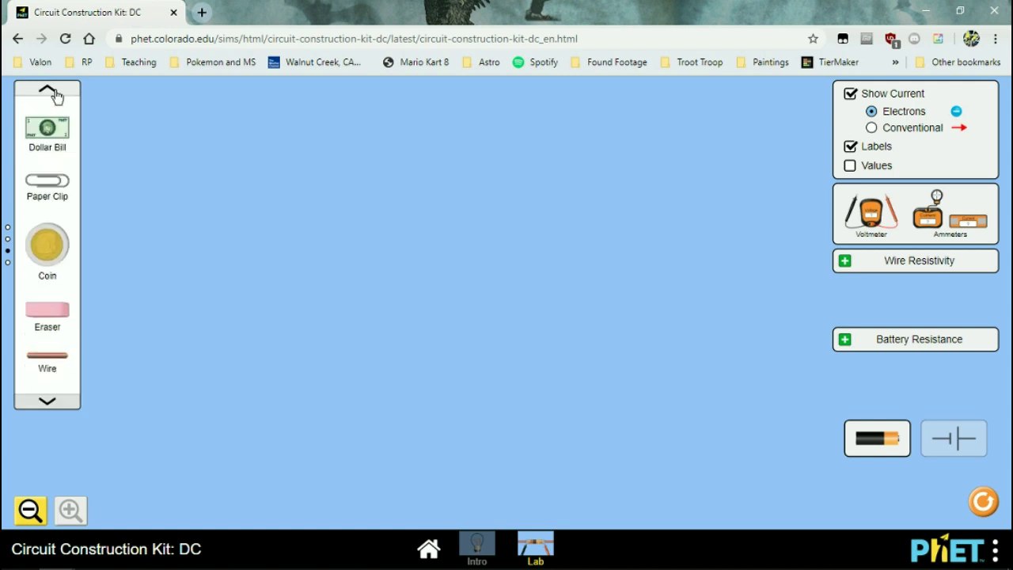
{"action": "left_click", "coordinate": [54, 89]}
{"action": "left_click", "coordinate": [54, 89]}
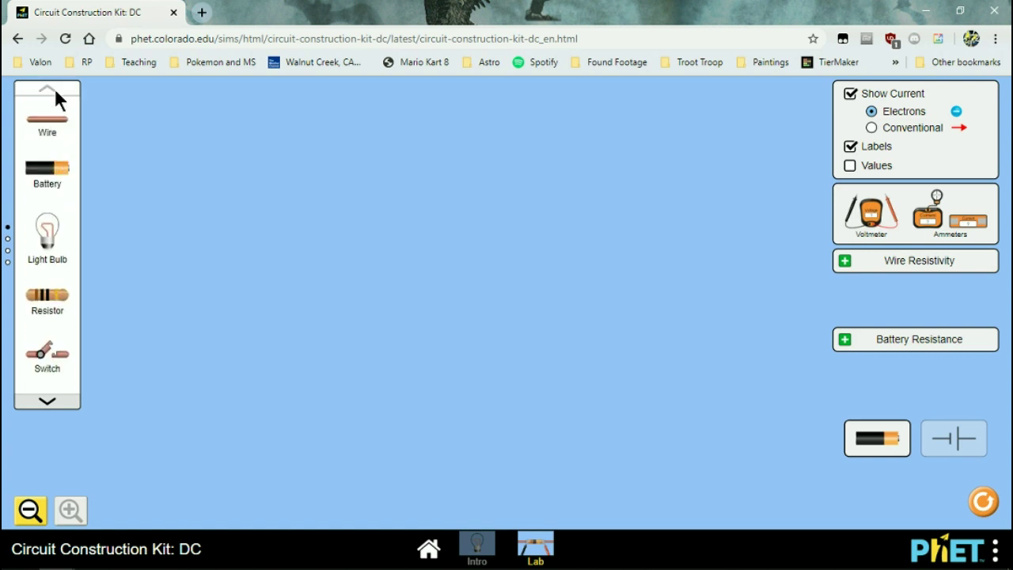
Switch to schematic symbols, preview a battery and resistor, then set conventional current and show values.
{"action": "left_click", "coordinate": [953, 449]}
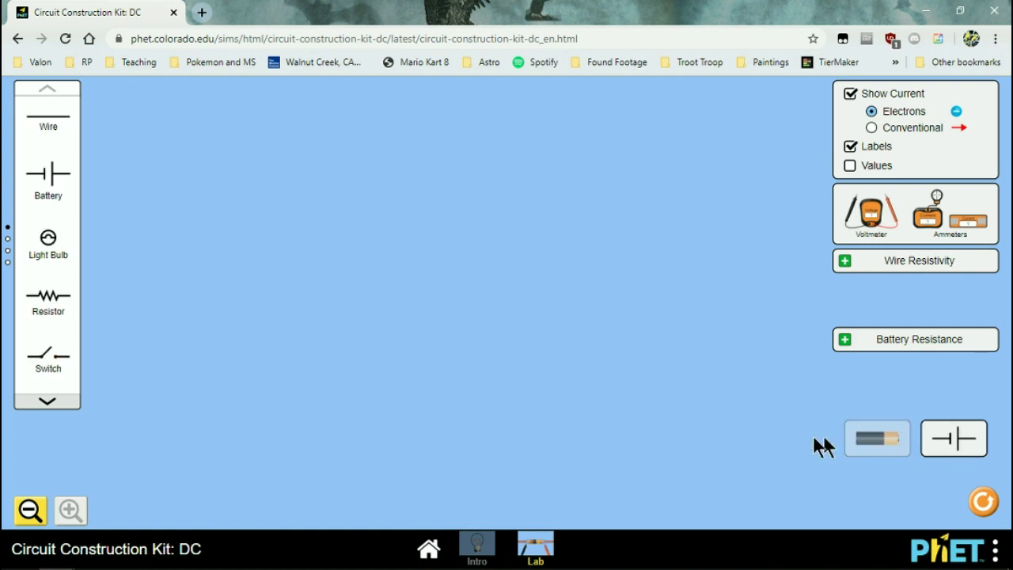
{"action": "mouse_move", "coordinate": [65, 188]}
{"action": "left_mouse_down"}
{"action": "mouse_move", "coordinate": [54, 197]}
{"action": "mouse_move", "coordinate": [52, 187]}
{"action": "left_mouse_up"}
{"action": "left_click_drag", "start_coordinate": [46, 301], "coordinate": [45, 305]}
{"action": "left_click", "coordinate": [928, 136]}
{"action": "left_click", "coordinate": [890, 166]}
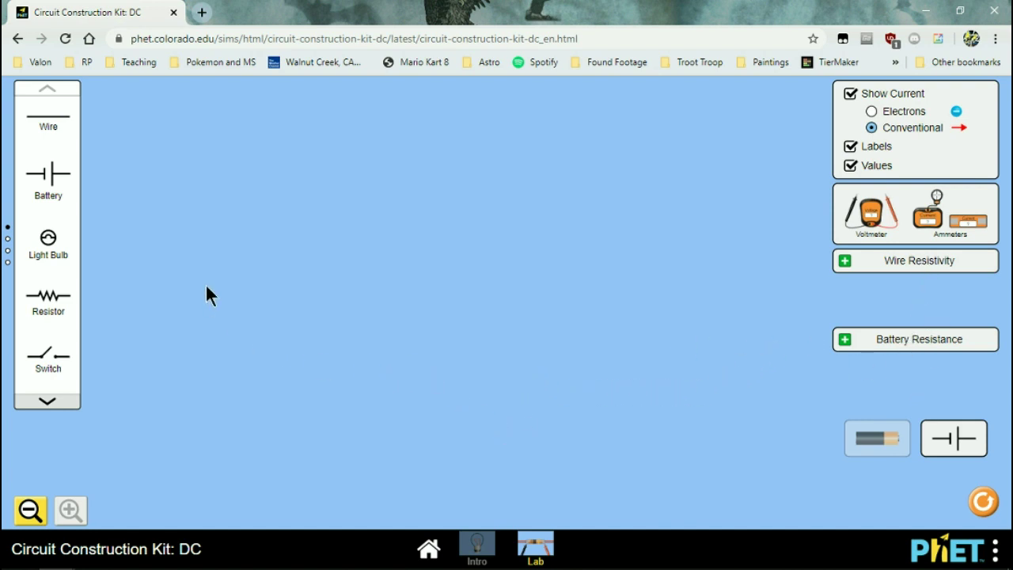
Review the complete series circuit diagram in the Word worksheet, then return to the simulation.
{"action": "key", "text": "alt+Tab"}
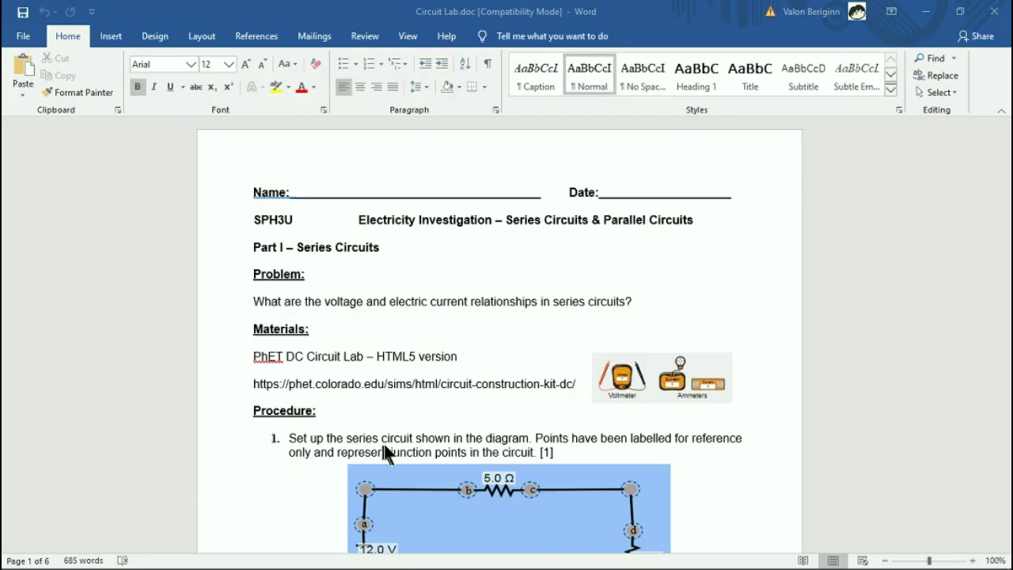
{"action": "scroll", "coordinate": [660, 339], "scroll_direction": "down", "scroll_amount": 3}
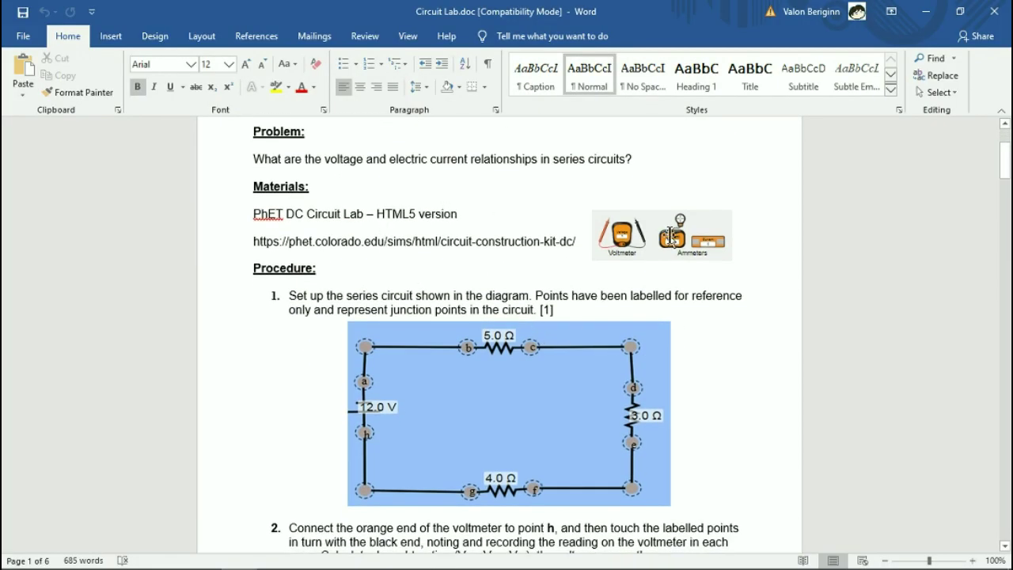
{"action": "scroll", "coordinate": [672, 238], "scroll_direction": "down", "scroll_amount": 1}
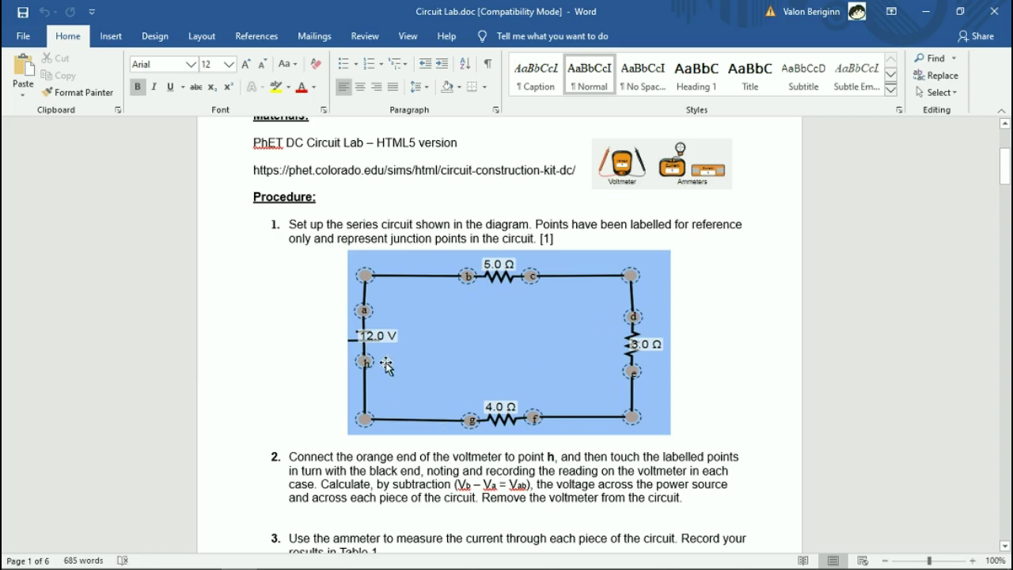
{"action": "key", "text": "alt+Tab"}
Place a battery on the work area and raise its voltage from 9.0 V to 10.0 V.
{"action": "left_click_drag", "start_coordinate": [57, 180], "coordinate": [482, 445]}
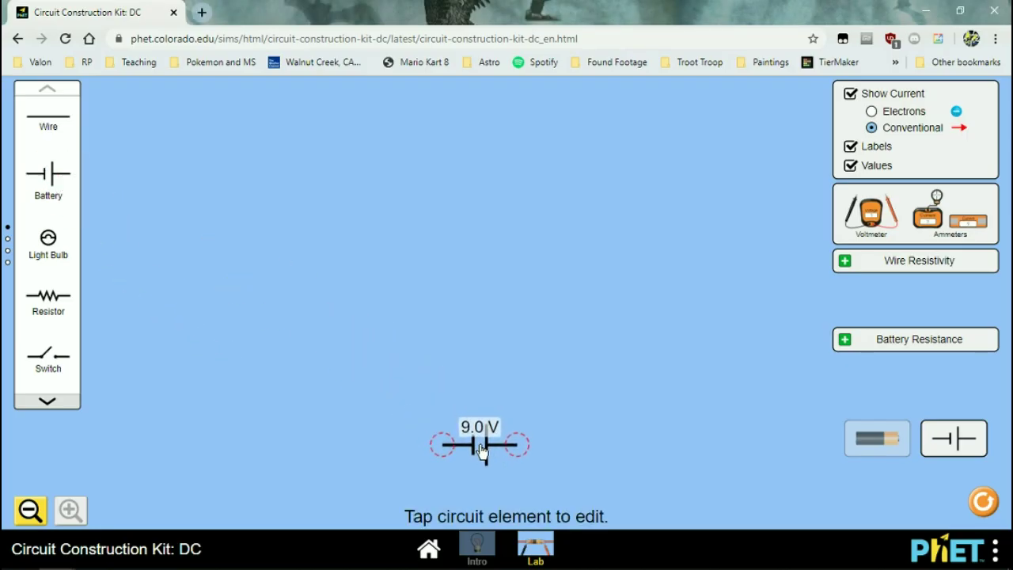
{"action": "left_click", "coordinate": [481, 445]}
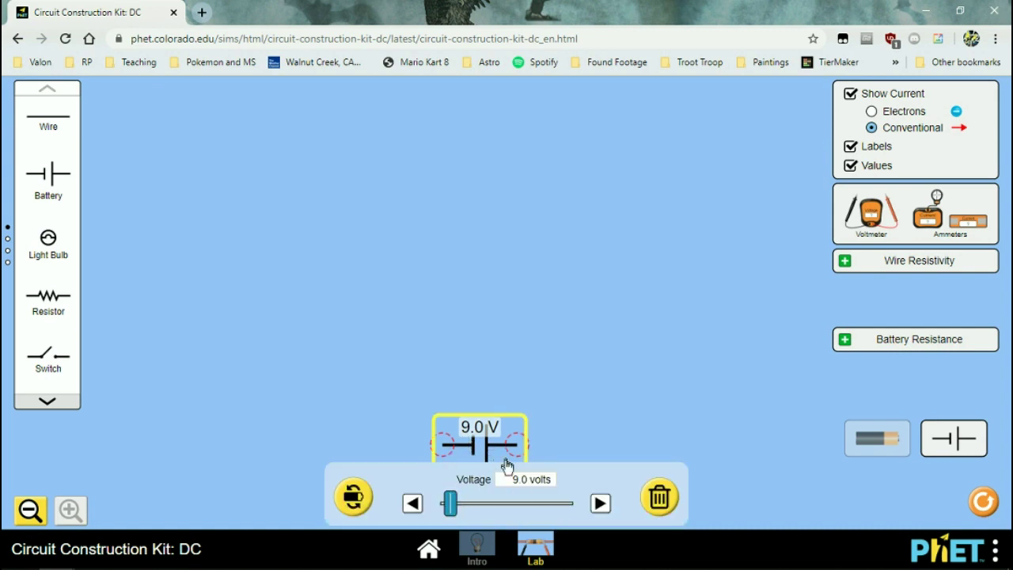
{"action": "left_click", "coordinate": [600, 505]}
{"action": "left_click", "coordinate": [600, 504]}
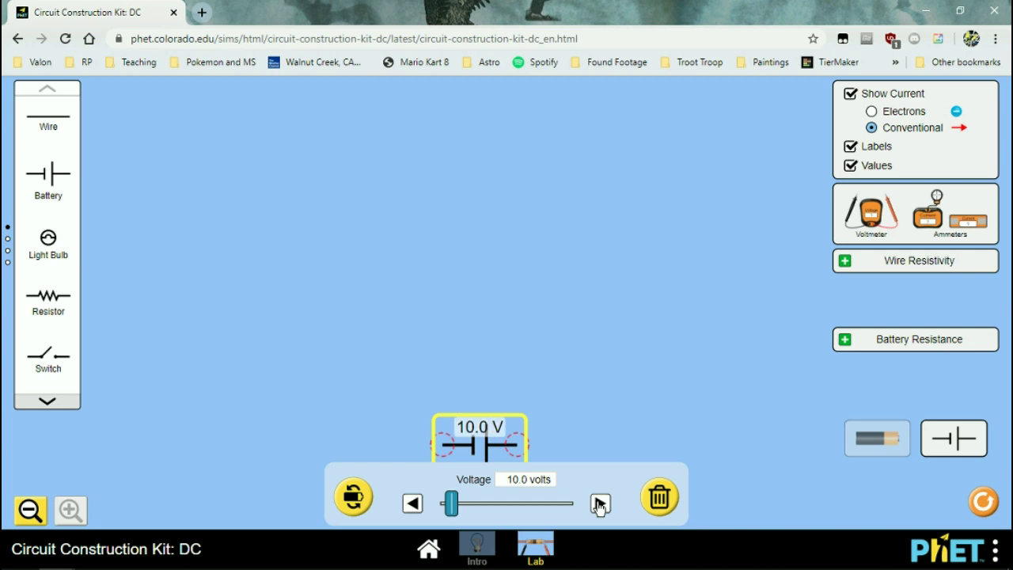
{"action": "left_click", "coordinate": [586, 427]}
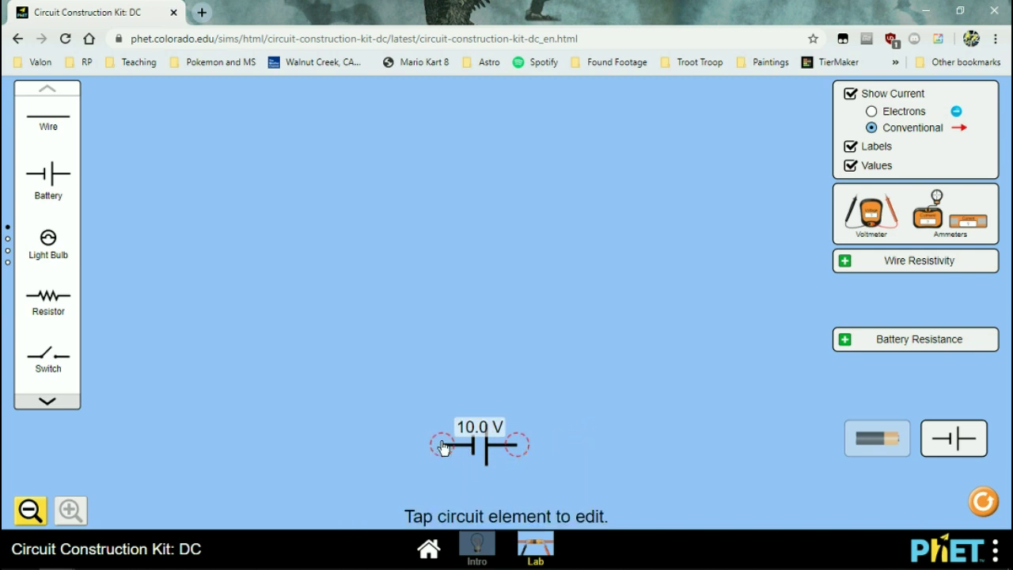
Check the worksheet diagram and move the battery up and left of centre.
{"action": "key", "text": "alt+Tab"}
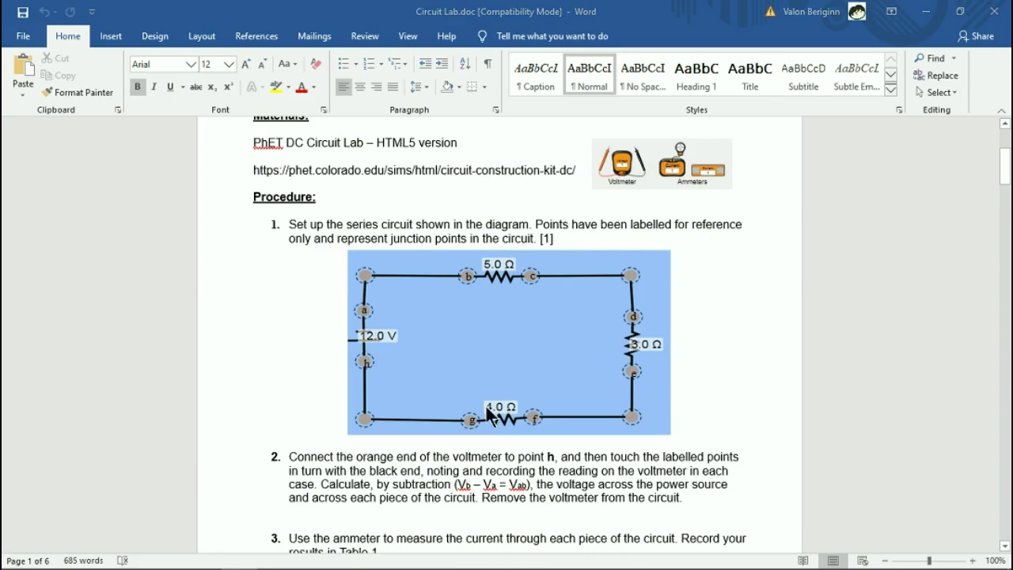
{"action": "key", "text": "alt+Tab"}
{"action": "left_click_drag", "start_coordinate": [485, 449], "coordinate": [247, 354]}
{"action": "key", "text": "alt+Tab"}
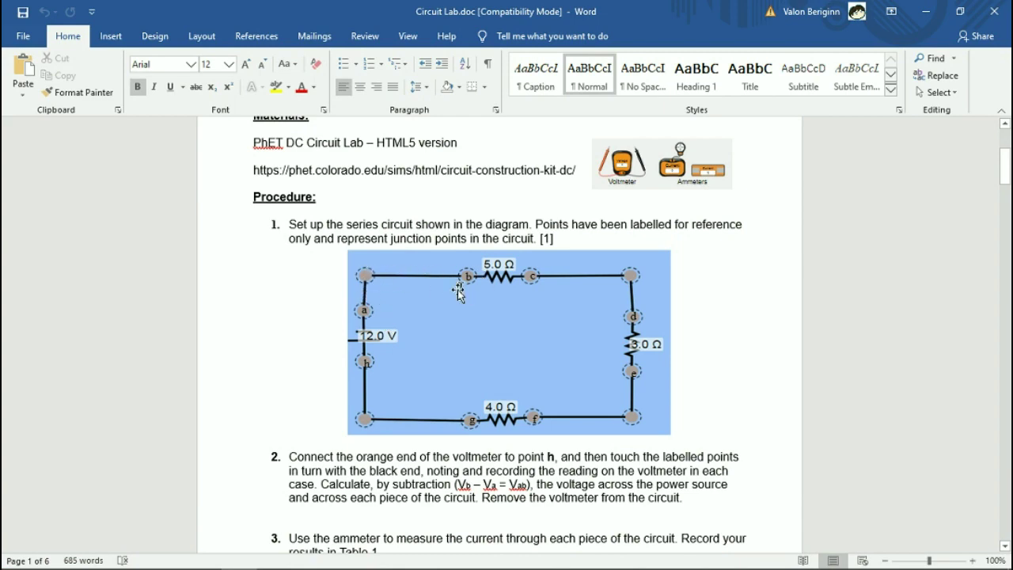
{"action": "key", "text": "alt+Tab"}
Wire the battery's top terminal across the top and attach a 10.0 Ω resistor at the right end.
{"action": "left_click_drag", "start_coordinate": [61, 136], "coordinate": [245, 226]}
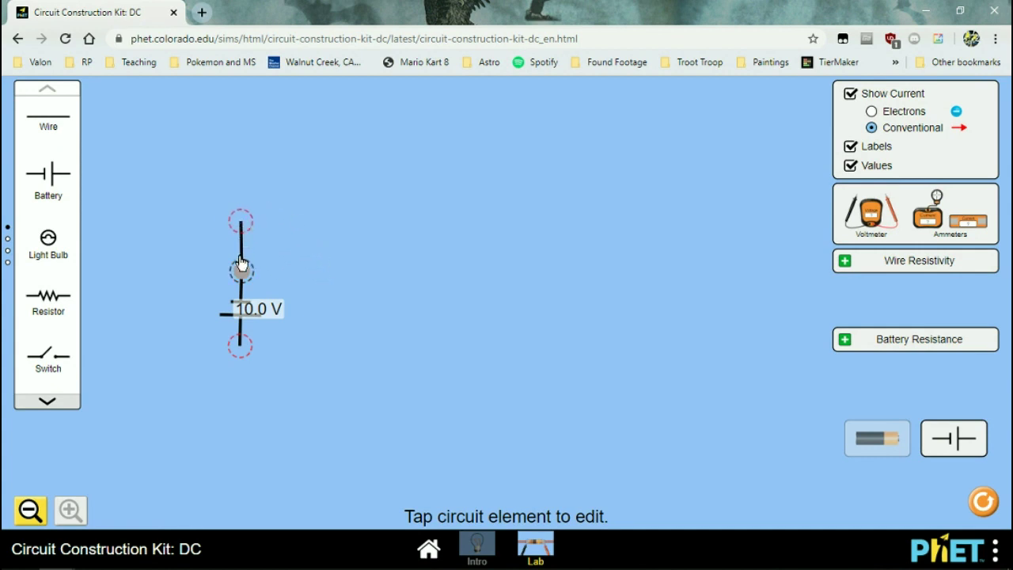
{"action": "left_click", "coordinate": [241, 225]}
{"action": "left_click_drag", "start_coordinate": [48, 119], "coordinate": [365, 231]}
{"action": "key", "text": "alt+Tab"}
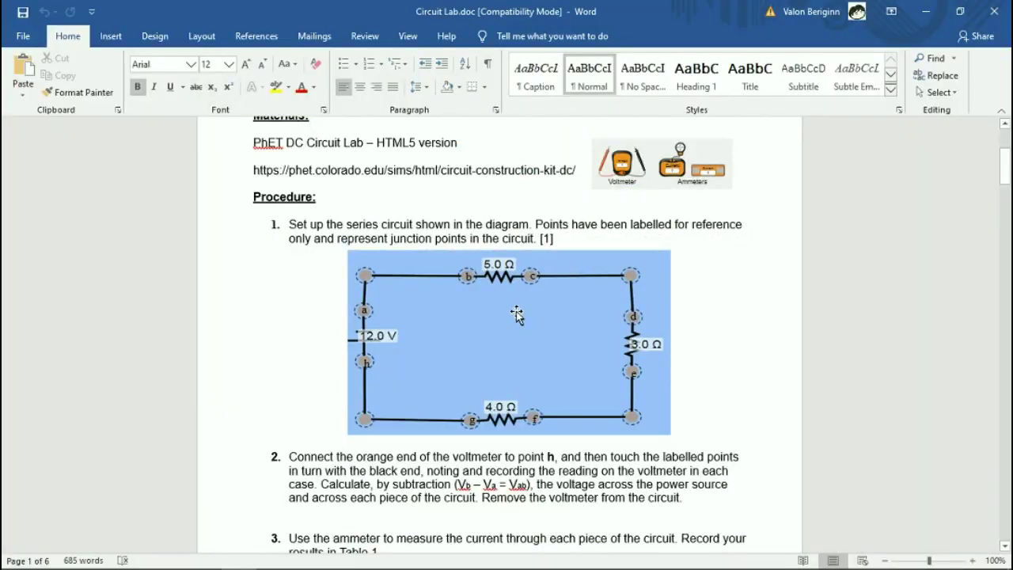
{"action": "key", "text": "alt+Tab"}
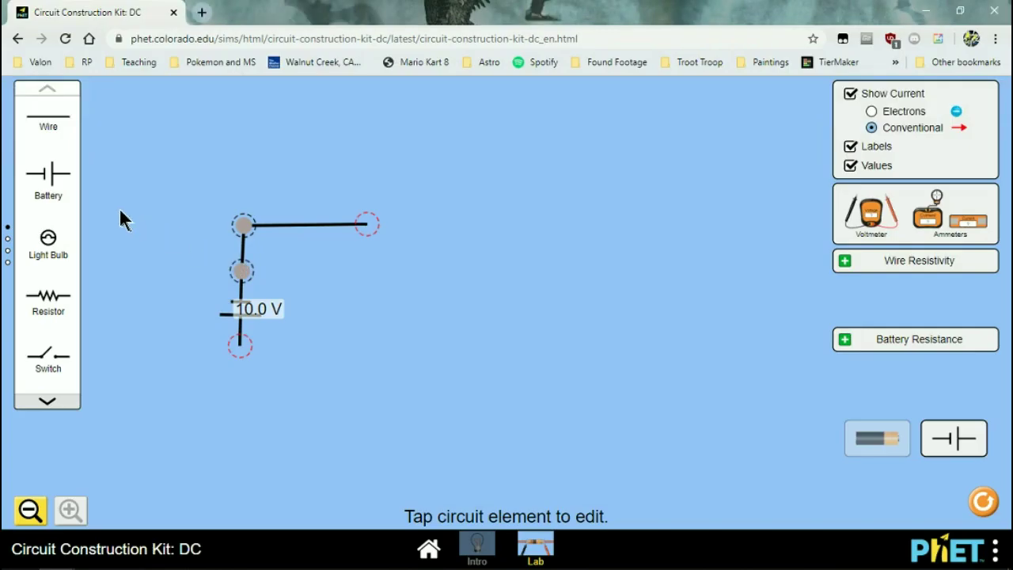
{"action": "left_click_drag", "start_coordinate": [48, 296], "coordinate": [420, 231]}
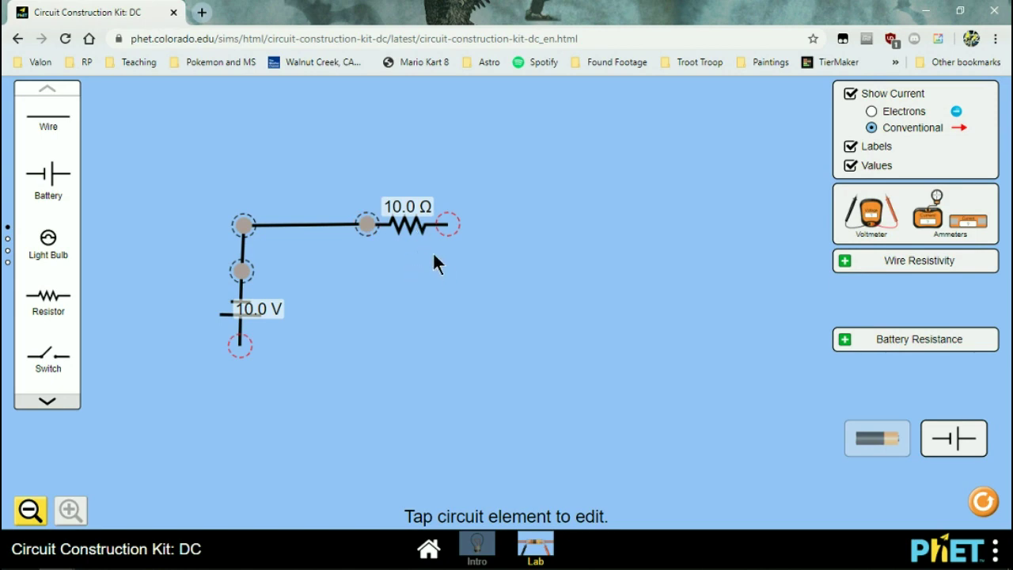
{"action": "key", "text": "alt+Tab"}
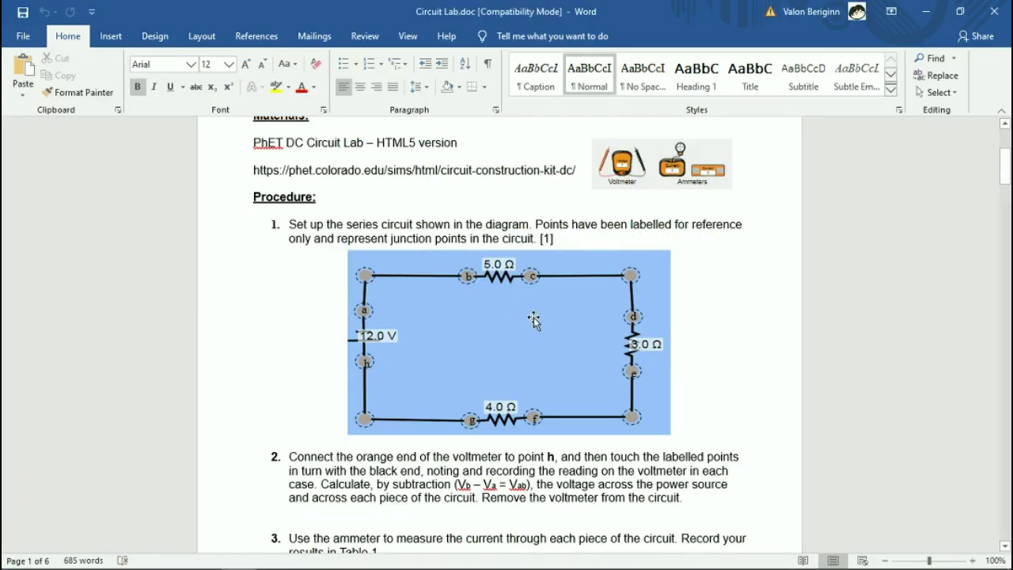
{"action": "key", "text": "alt+Tab"}
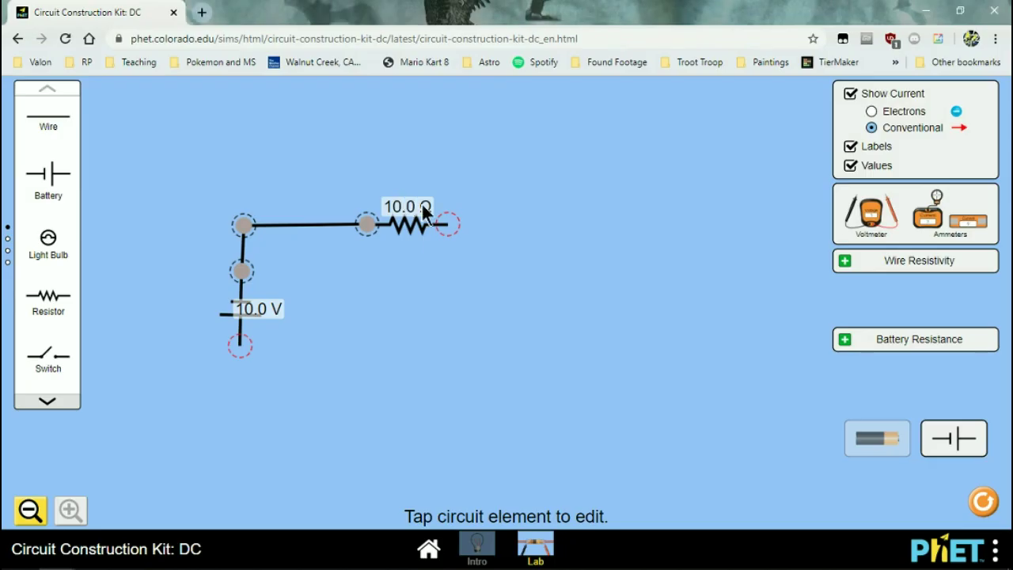
Lower the top resistor's resistance from 10.0 Ω to 5.0 Ω.
{"action": "left_click", "coordinate": [406, 228]}
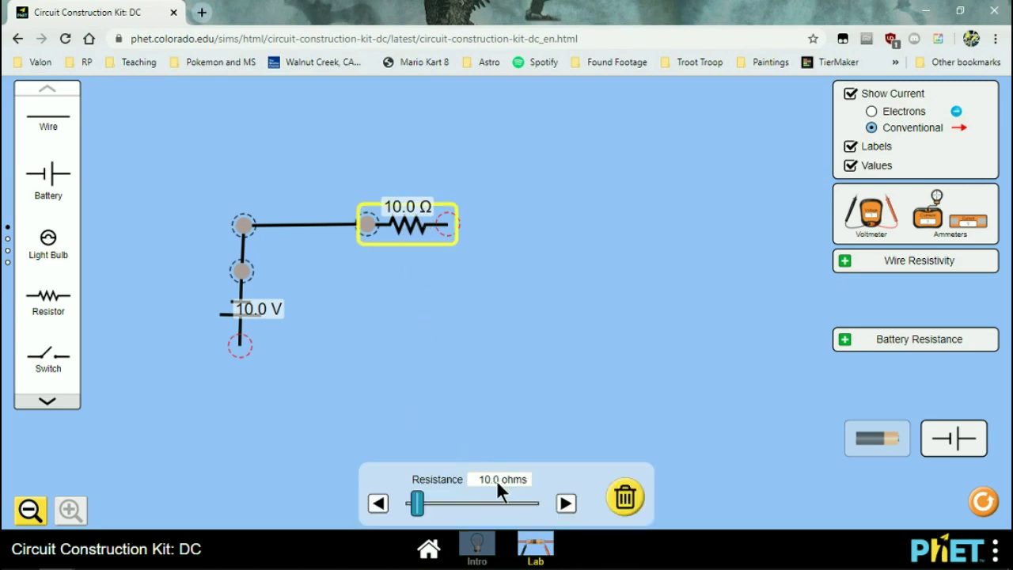
{"action": "left_click", "coordinate": [379, 504]}
{"action": "left_click", "coordinate": [378, 504]}
{"action": "left_click", "coordinate": [378, 505]}
{"action": "left_click", "coordinate": [378, 504]}
{"action": "left_click", "coordinate": [379, 504]}
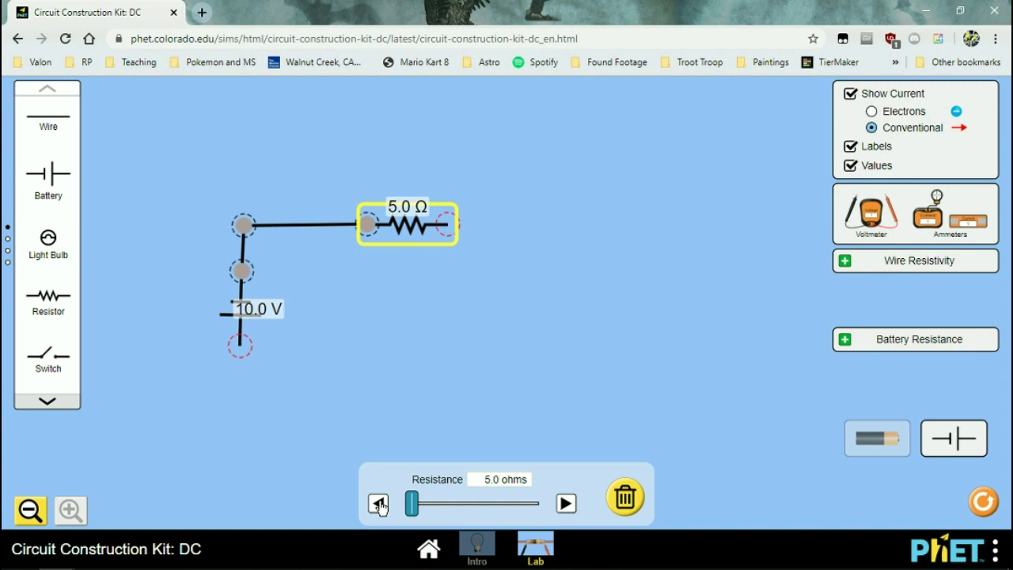
{"action": "left_click", "coordinate": [595, 366]}
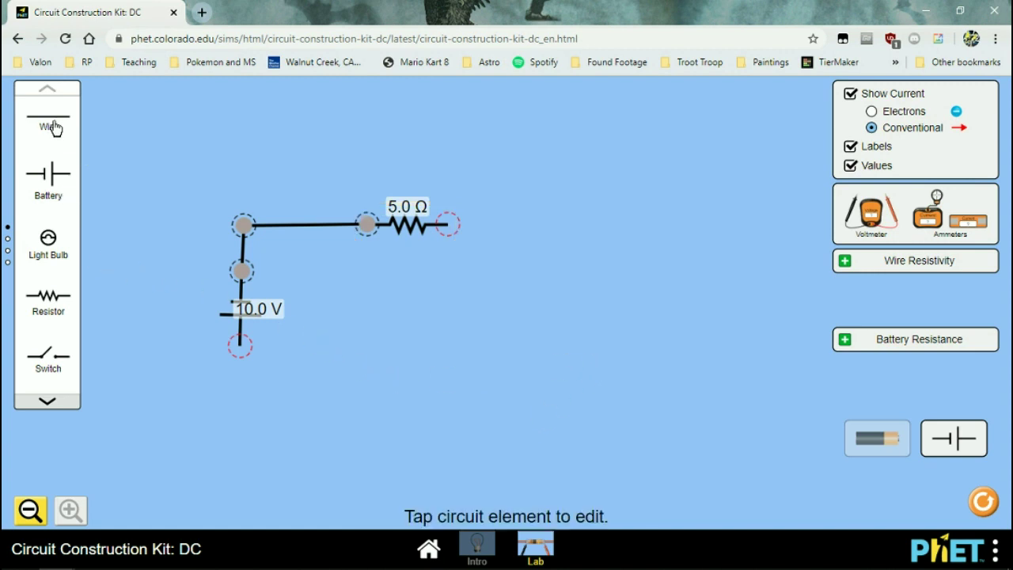
Connect a new wire to the right end of the 5.0 Ω resistor along the top.
{"action": "left_click_drag", "start_coordinate": [52, 127], "coordinate": [542, 227]}
{"action": "left_click", "coordinate": [503, 225]}
{"action": "left_click", "coordinate": [560, 238]}
{"action": "left_click", "coordinate": [539, 227]}
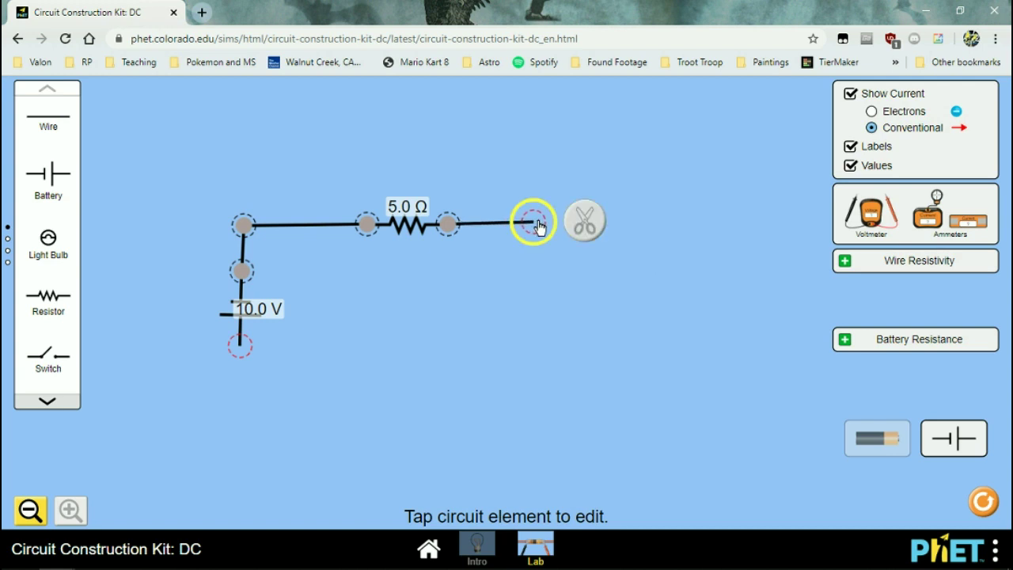
{"action": "left_click", "coordinate": [451, 230]}
{"action": "left_click", "coordinate": [449, 278]}
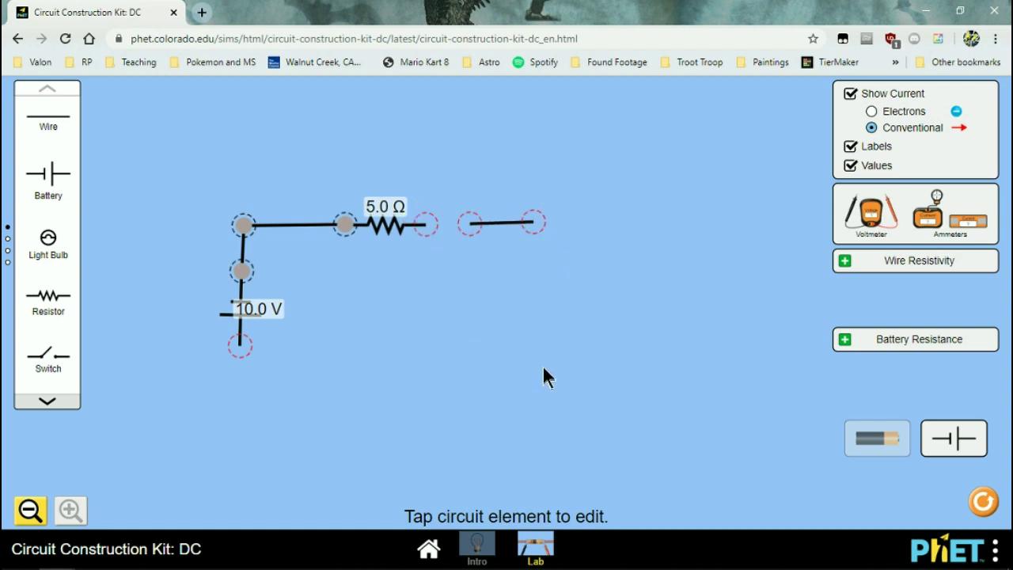
{"action": "left_click_drag", "start_coordinate": [502, 230], "coordinate": [478, 229]}
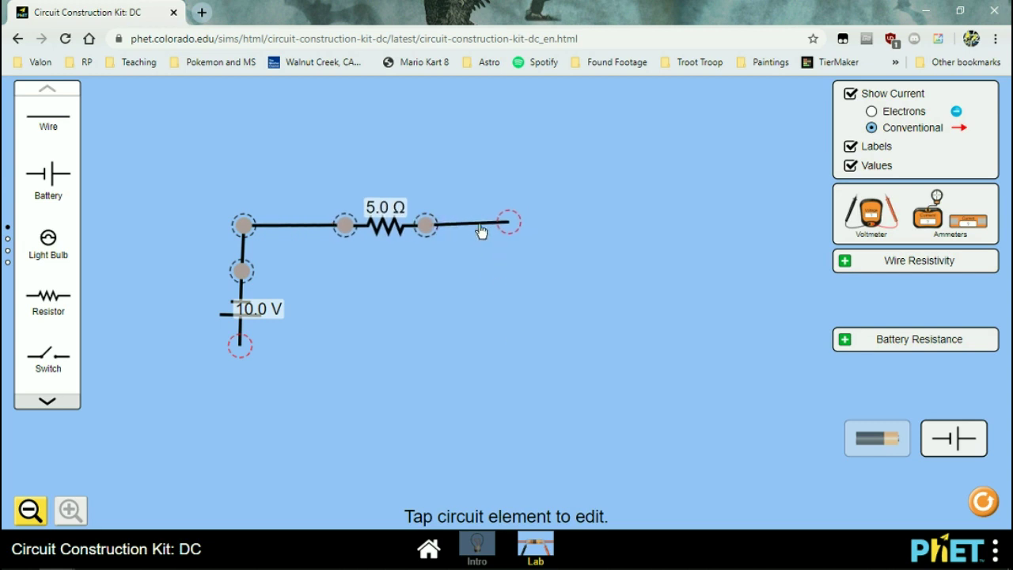
{"action": "left_click", "coordinate": [481, 230]}
{"action": "left_click", "coordinate": [610, 315]}
{"action": "key", "text": "alt+Tab"}
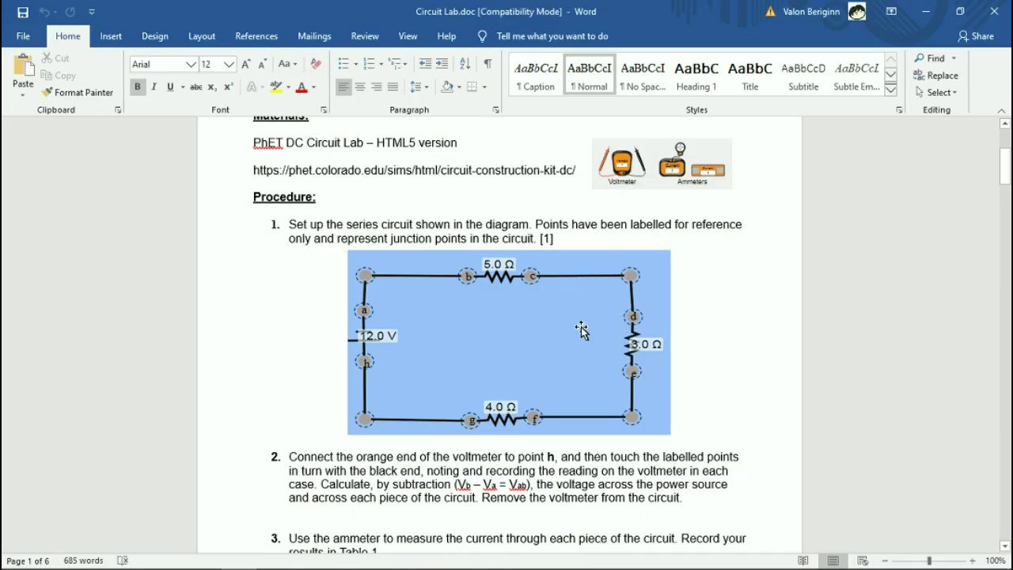
{"action": "key", "text": "alt+Tab"}
Run wires down the right side with a 10.0 Ω resistor, then along the bottom to a new resistor.
{"action": "left_click_drag", "start_coordinate": [48, 118], "coordinate": [514, 284]}
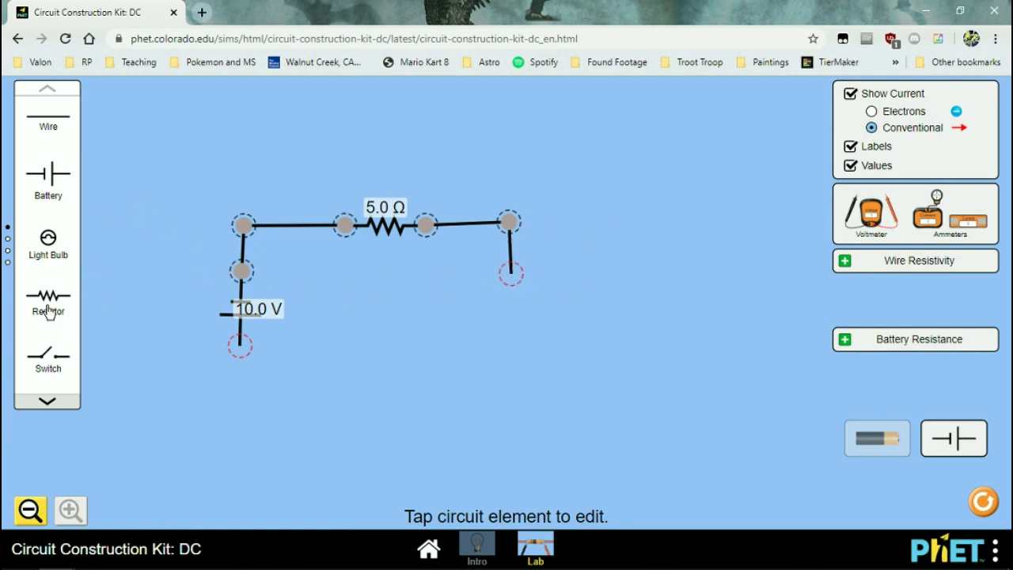
{"action": "left_click_drag", "start_coordinate": [48, 311], "coordinate": [514, 357]}
{"action": "left_click_drag", "start_coordinate": [45, 124], "coordinate": [520, 407]}
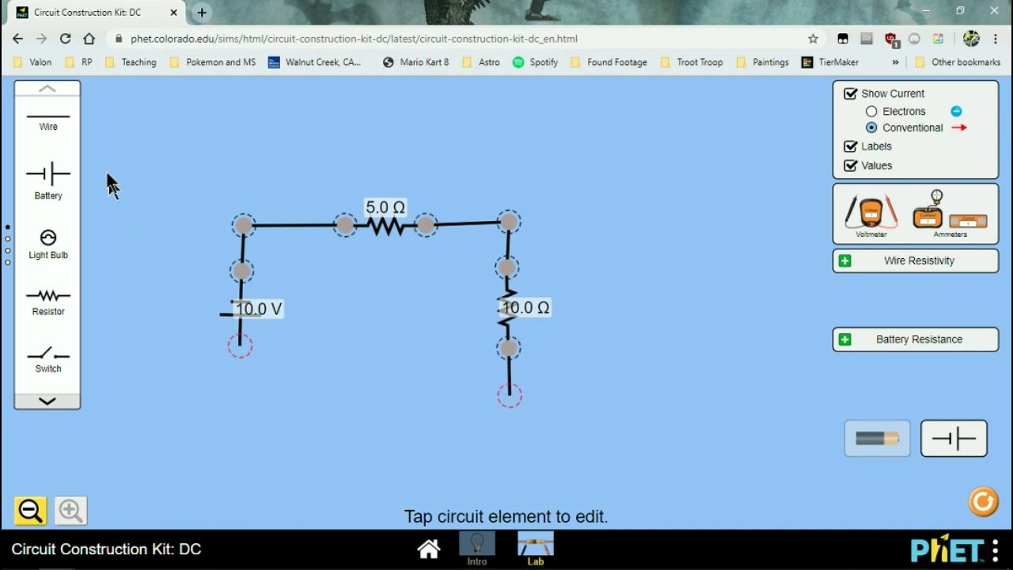
{"action": "left_click_drag", "start_coordinate": [47, 120], "coordinate": [468, 407]}
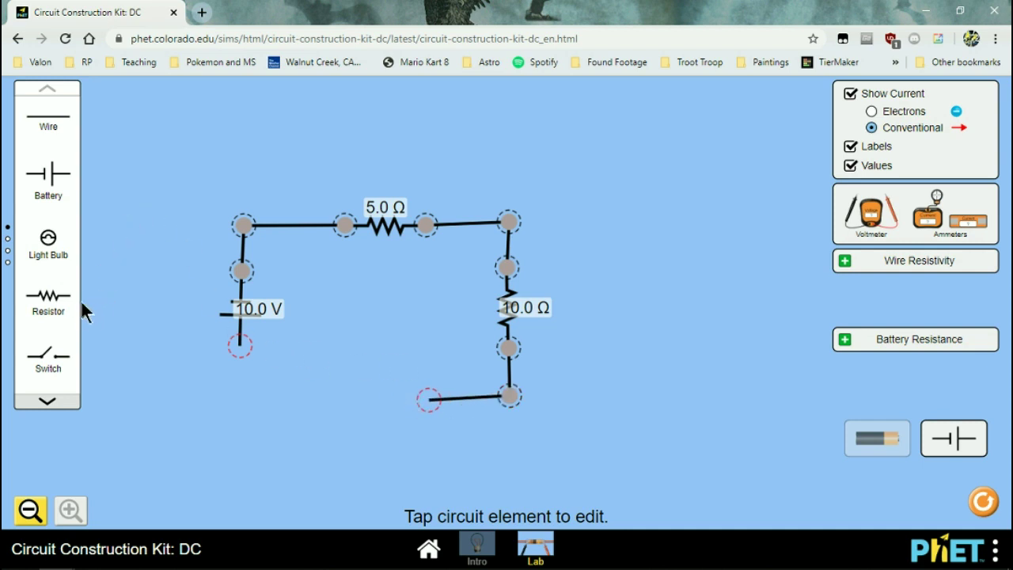
{"action": "left_click_drag", "start_coordinate": [74, 305], "coordinate": [397, 420]}
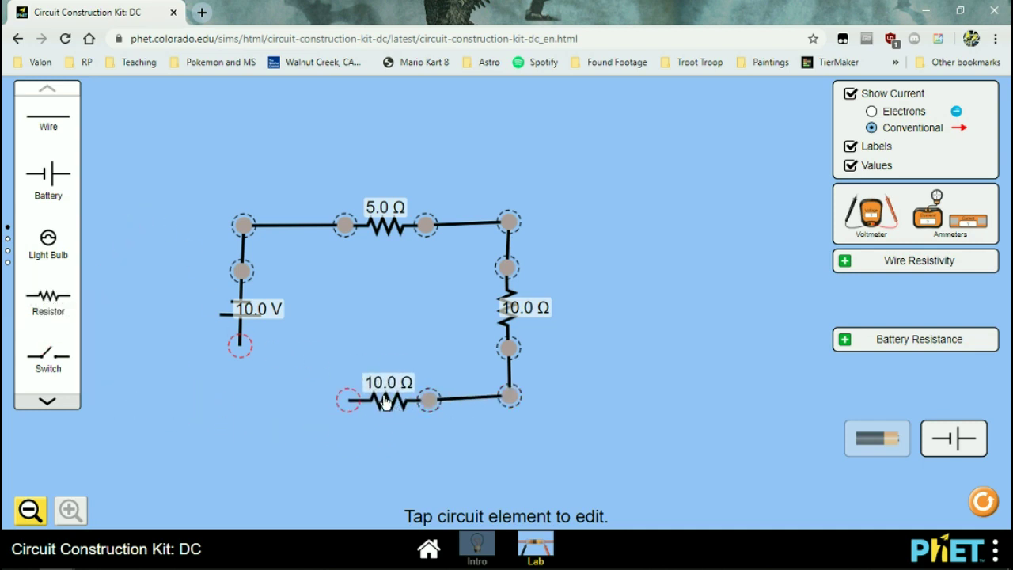
Set the bottom resistor to 15.0 Ω and wire it back to the battery, closing the loop.
{"action": "left_click", "coordinate": [385, 402]}
{"action": "left_click", "coordinate": [566, 504]}
{"action": "left_click", "coordinate": [567, 504]}
{"action": "left_click", "coordinate": [567, 504]}
{"action": "left_click", "coordinate": [567, 504]}
{"action": "left_click", "coordinate": [567, 505]}
{"action": "left_click", "coordinate": [601, 402]}
{"action": "left_click_drag", "start_coordinate": [49, 128], "coordinate": [242, 400]}
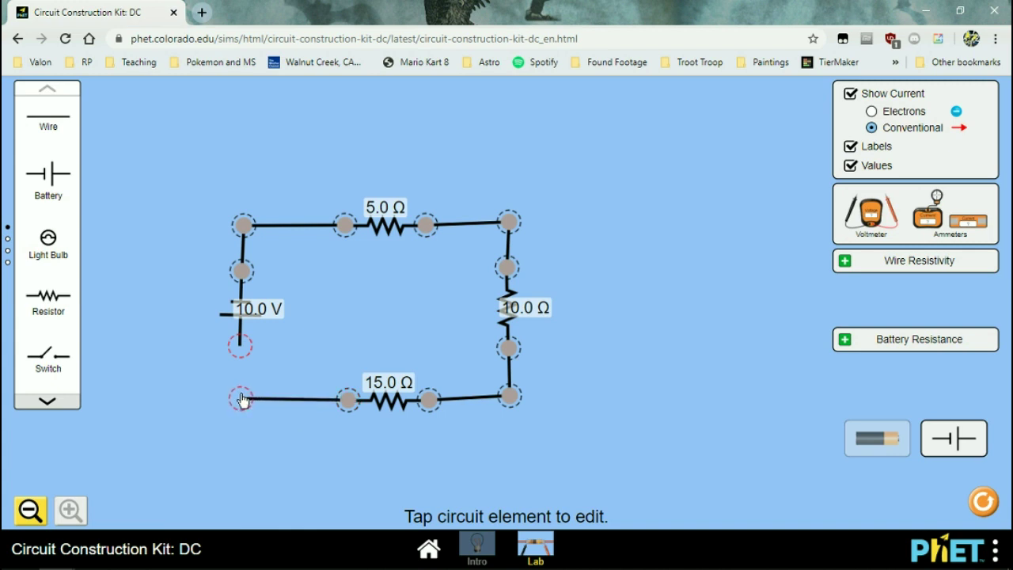
{"action": "left_click_drag", "start_coordinate": [65, 141], "coordinate": [240, 349]}
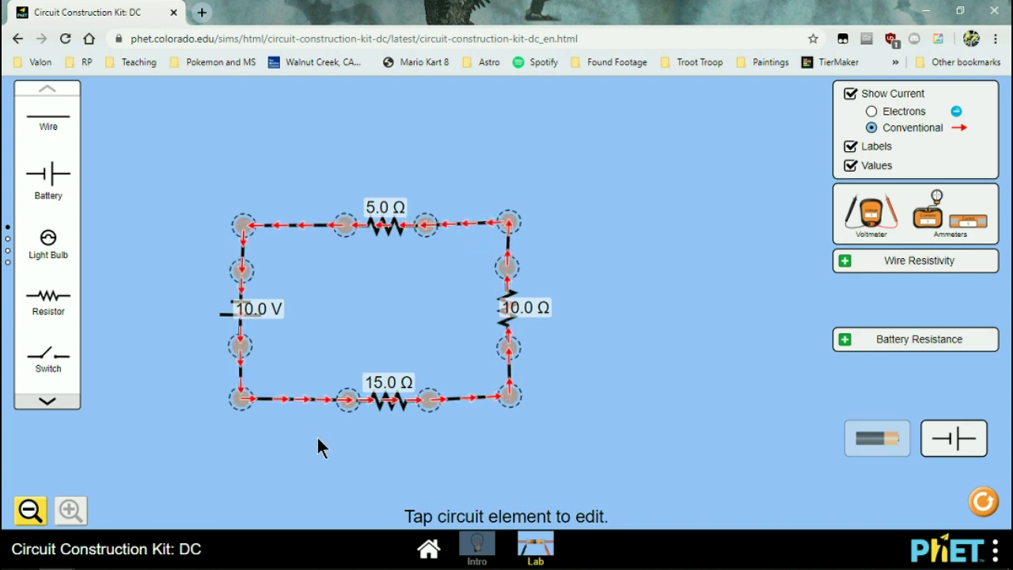
{"action": "key", "text": "alt+Tab"}
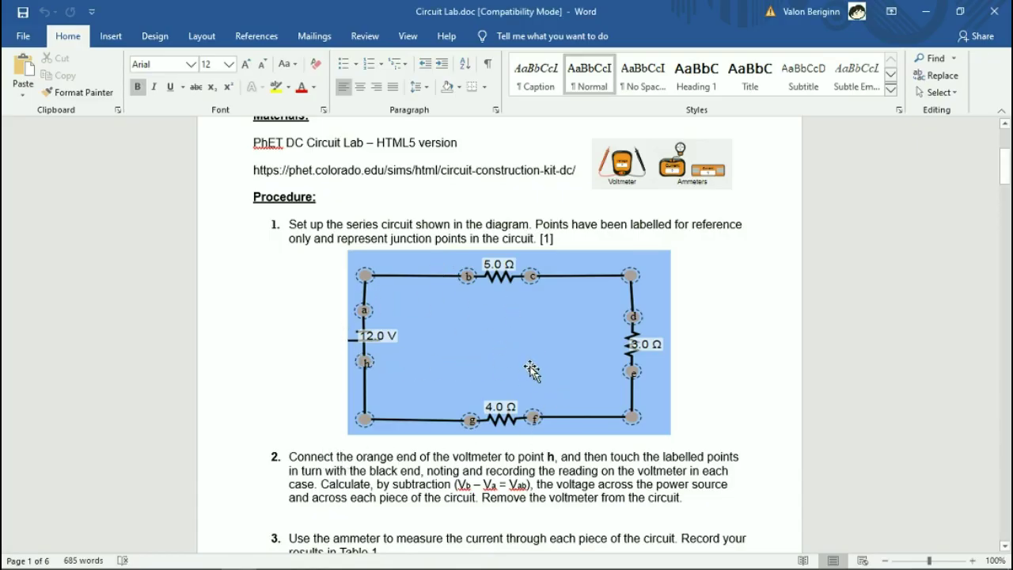
{"action": "key", "text": "alt+Tab"}
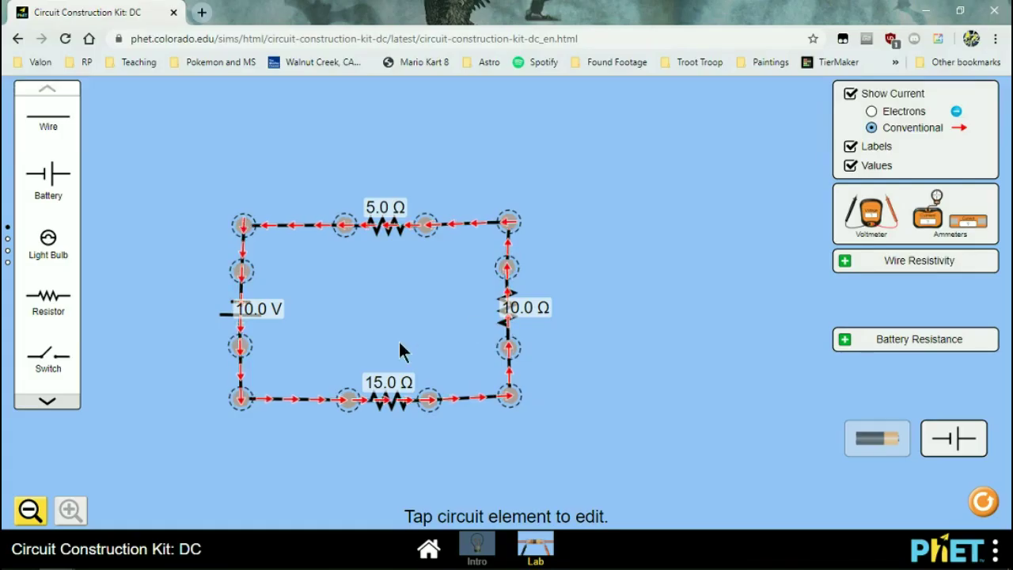
{"action": "key", "text": "alt+Tab"}
{"action": "scroll", "coordinate": [491, 319], "scroll_direction": "down", "scroll_amount": 3}
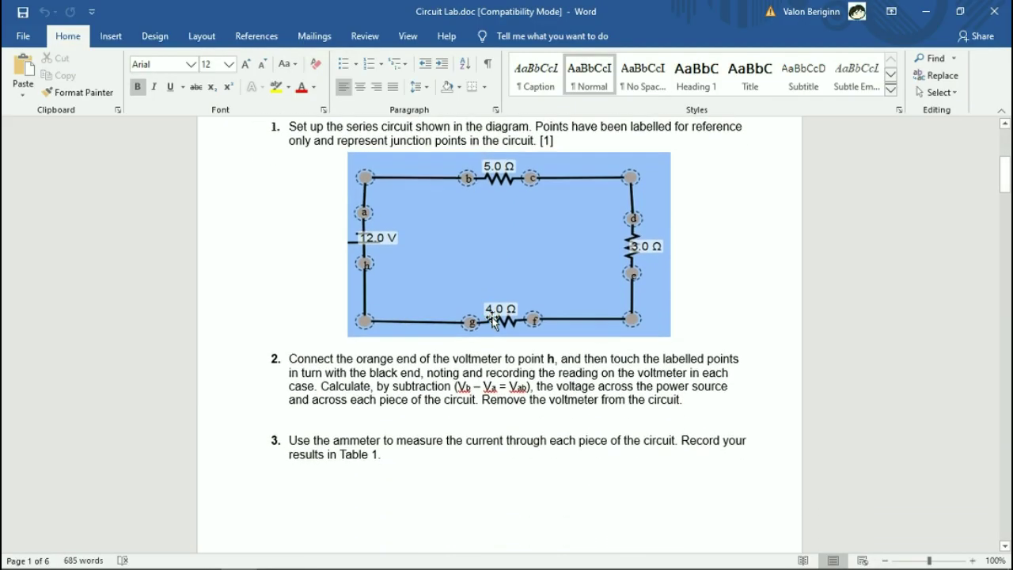
{"action": "scroll", "coordinate": [566, 364], "scroll_direction": "up", "scroll_amount": 5}
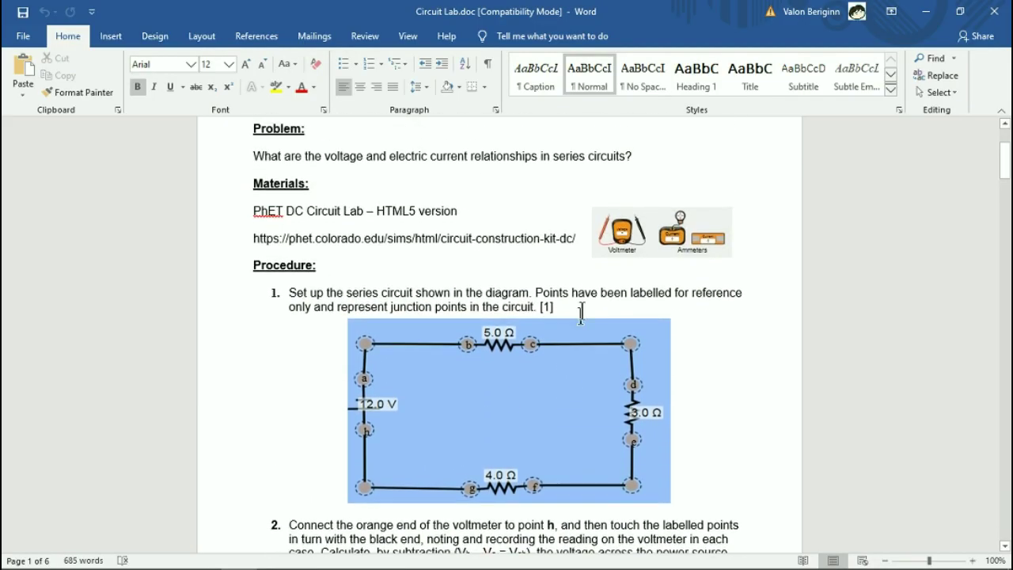
{"action": "scroll", "coordinate": [601, 317], "scroll_direction": "down", "scroll_amount": 5}
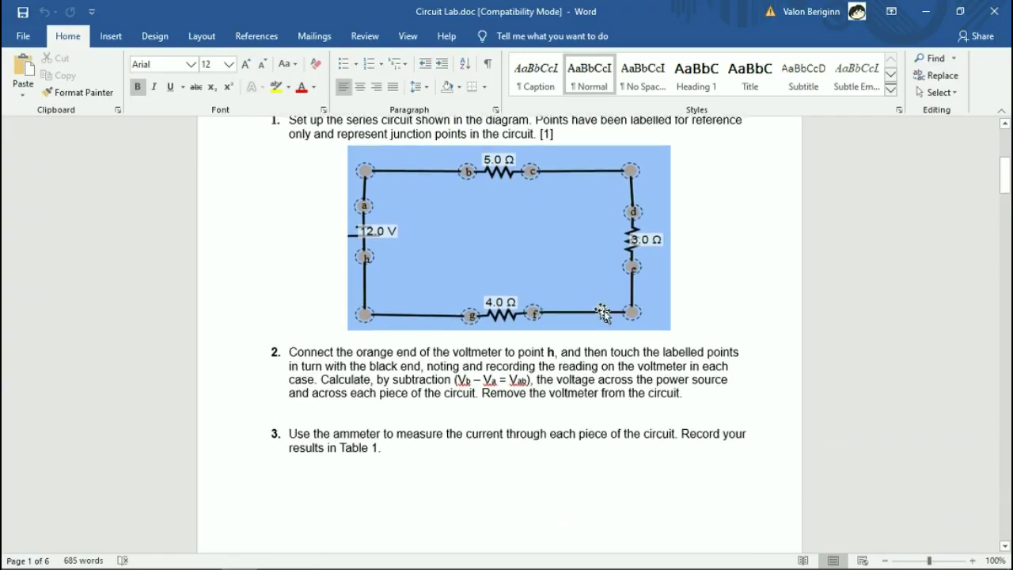
{"action": "key", "text": "alt+Tab"}
Place the voltmeter and touch its red probe to the junction just below the battery.
{"action": "left_click_drag", "start_coordinate": [870, 224], "coordinate": [690, 340]}
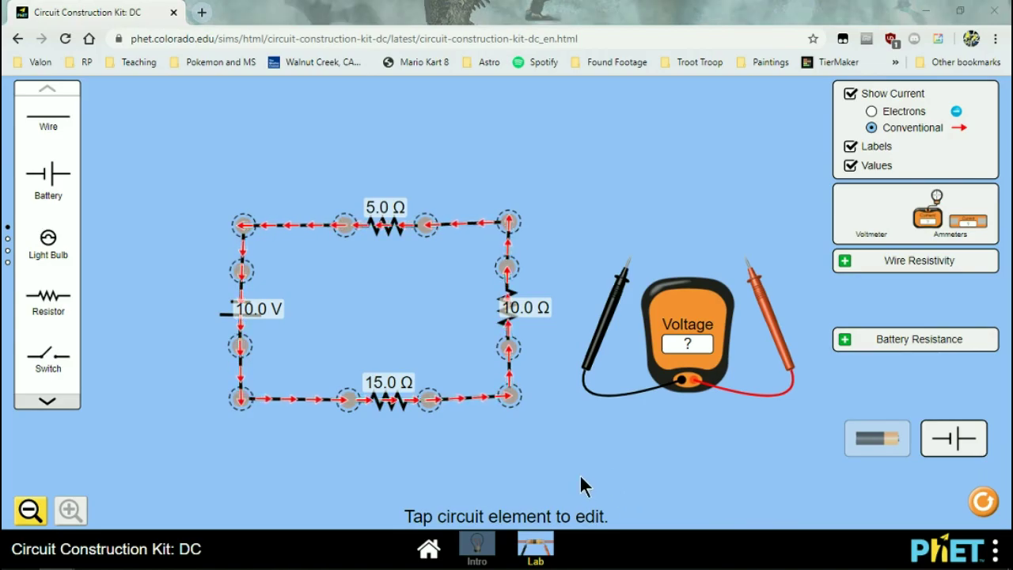
{"action": "key", "text": "alt+Tab"}
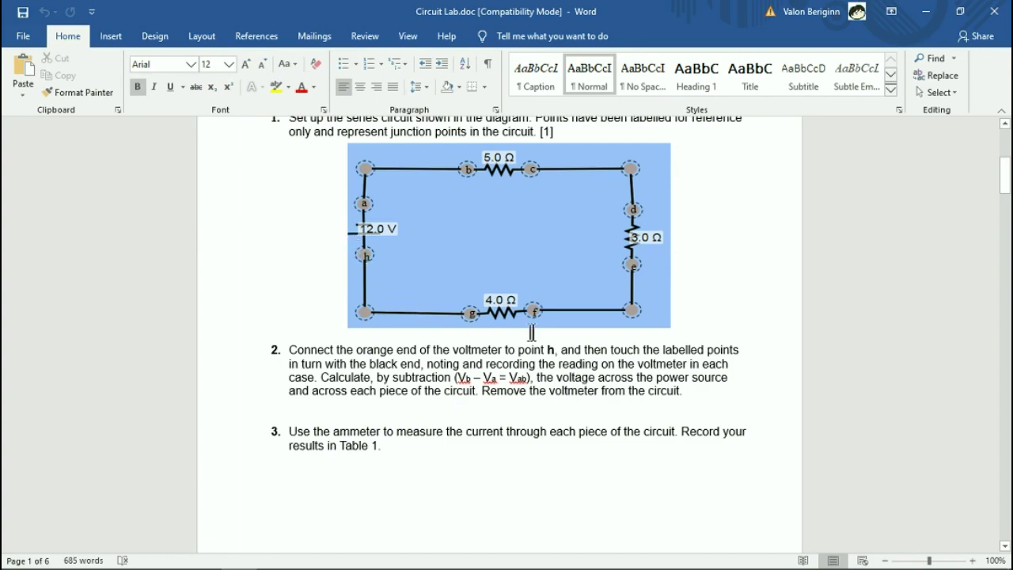
{"action": "key", "text": "alt+Tab"}
{"action": "left_click_drag", "start_coordinate": [776, 341], "coordinate": [268, 424]}
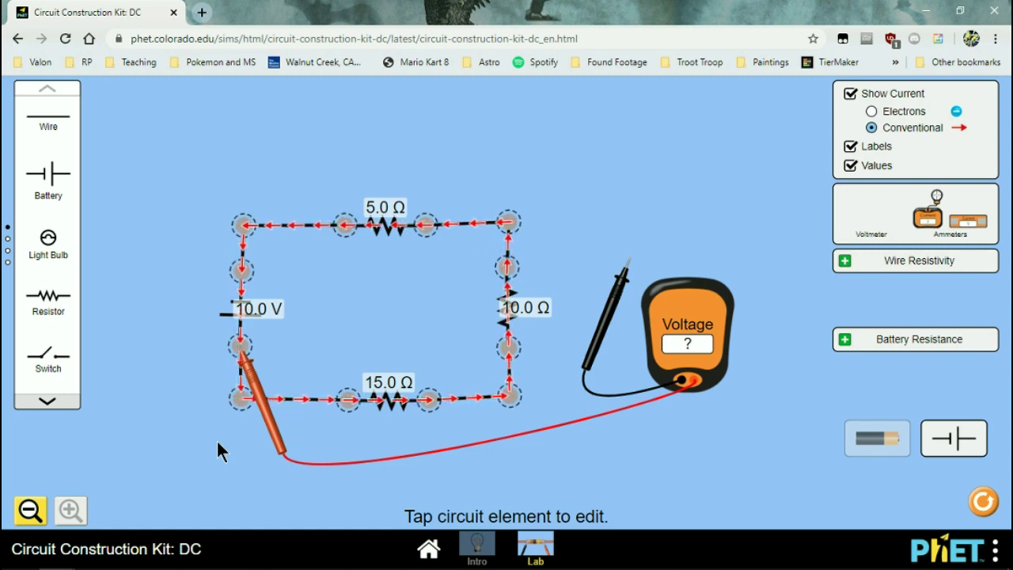
{"action": "key", "text": "alt+Tab"}
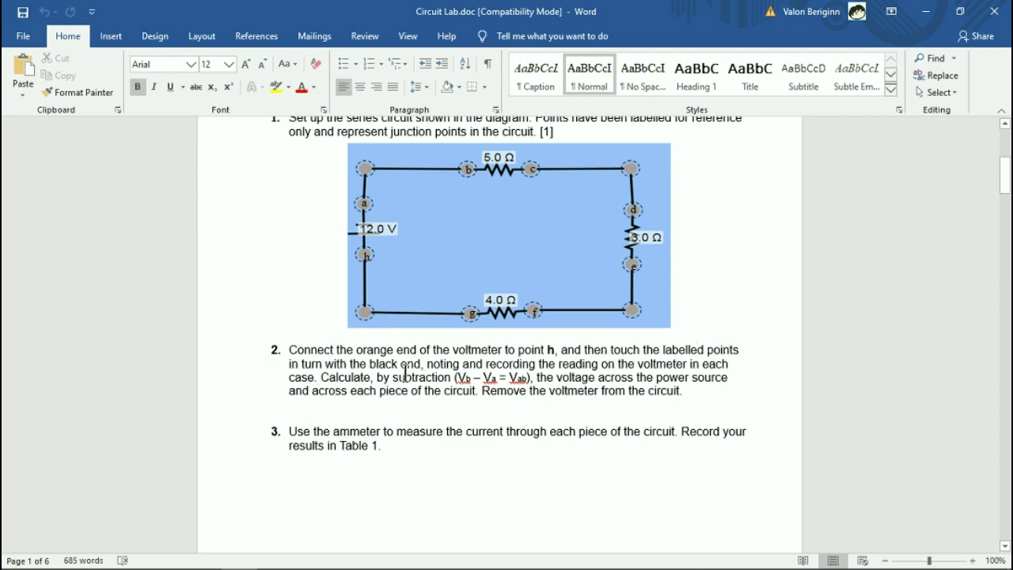
Touch the voltmeter's black probe to the circuit to get a 10.00 V reading.
{"action": "scroll", "coordinate": [469, 384], "scroll_direction": "down", "scroll_amount": 9}
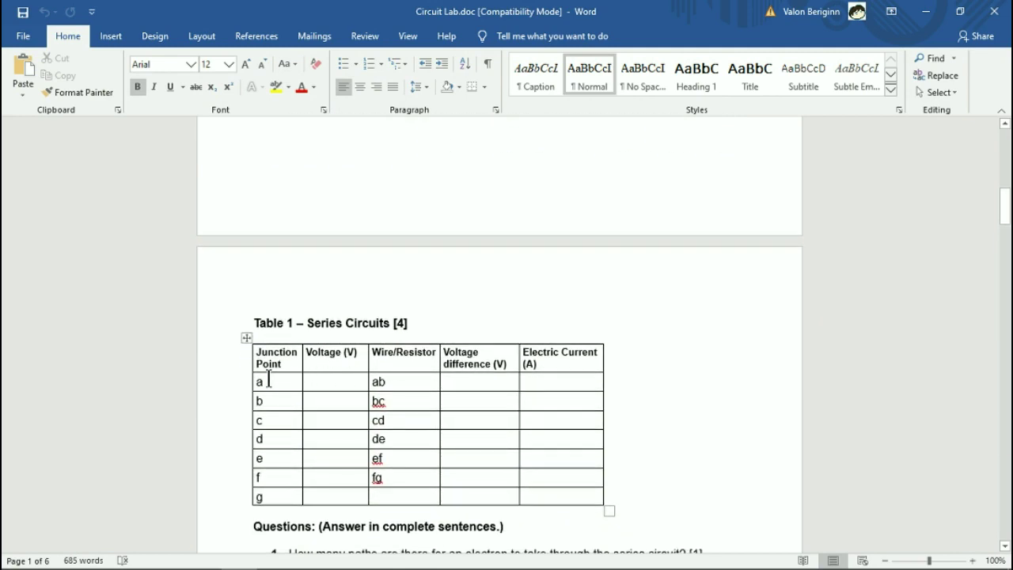
{"action": "key", "text": "alt+Tab"}
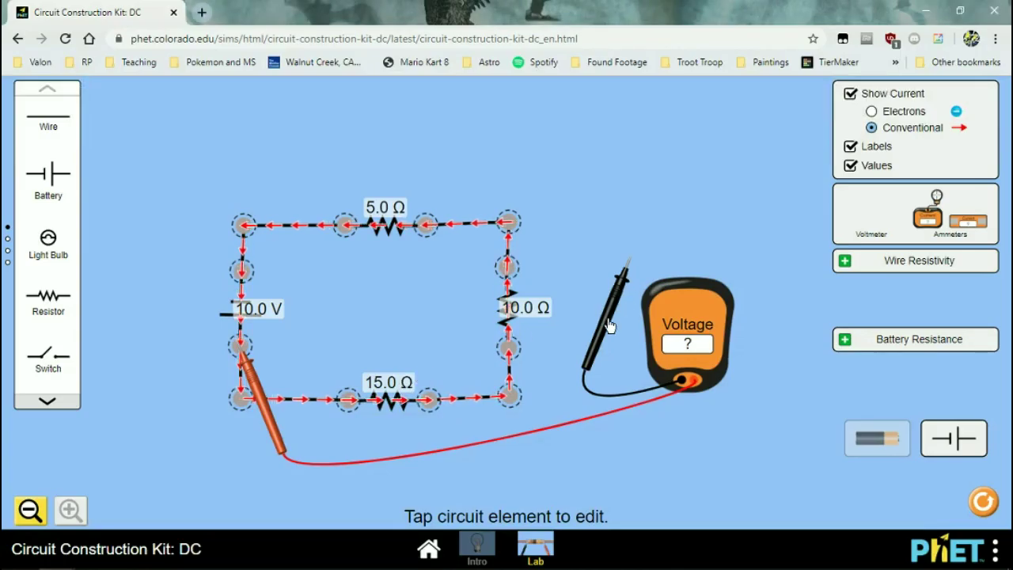
{"action": "left_click_drag", "start_coordinate": [612, 324], "coordinate": [224, 336]}
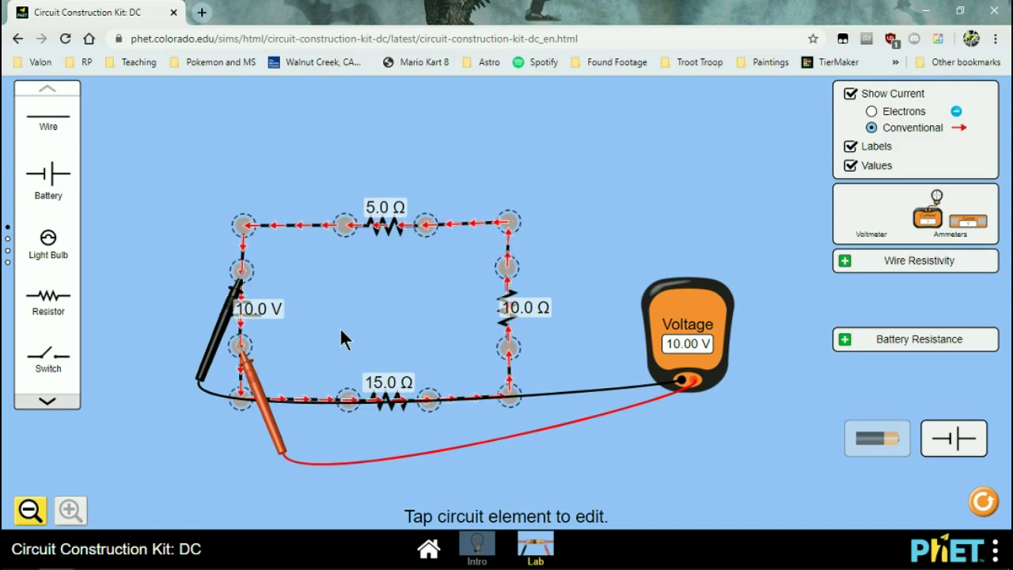
{"action": "key", "text": "alt+Tab"}
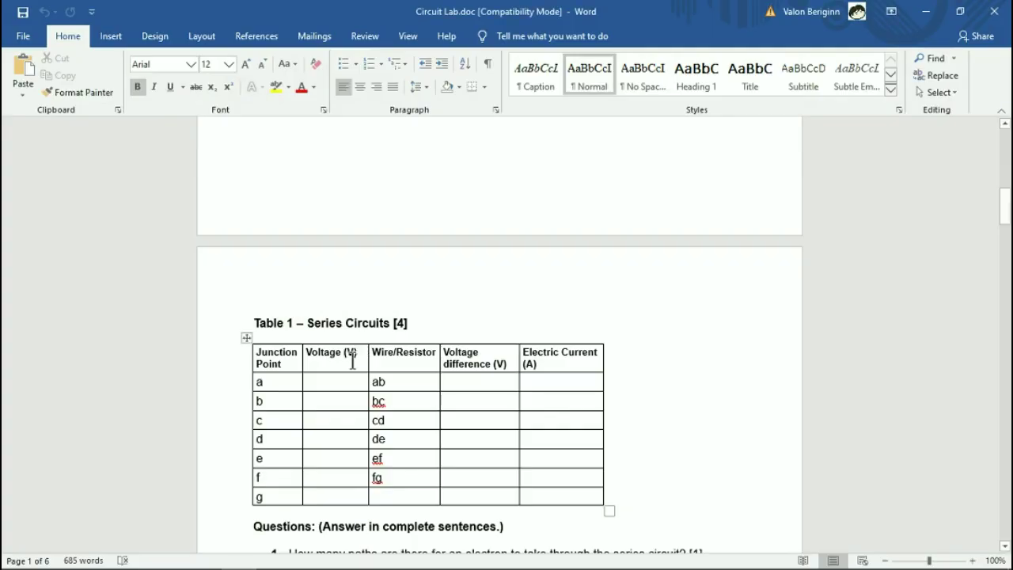
Enter 10 for point a in Table 1 and reread the voltmeter and ammeter steps.
{"action": "left_click", "coordinate": [324, 384]}
{"action": "type", "text": "10 V"}
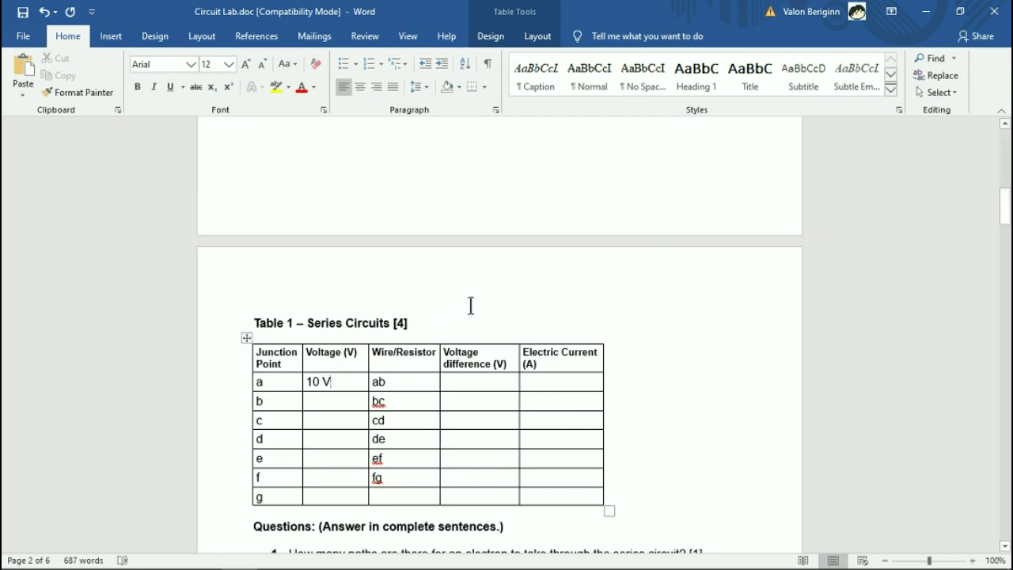
{"action": "scroll", "coordinate": [470, 305], "scroll_direction": "up", "scroll_amount": 6}
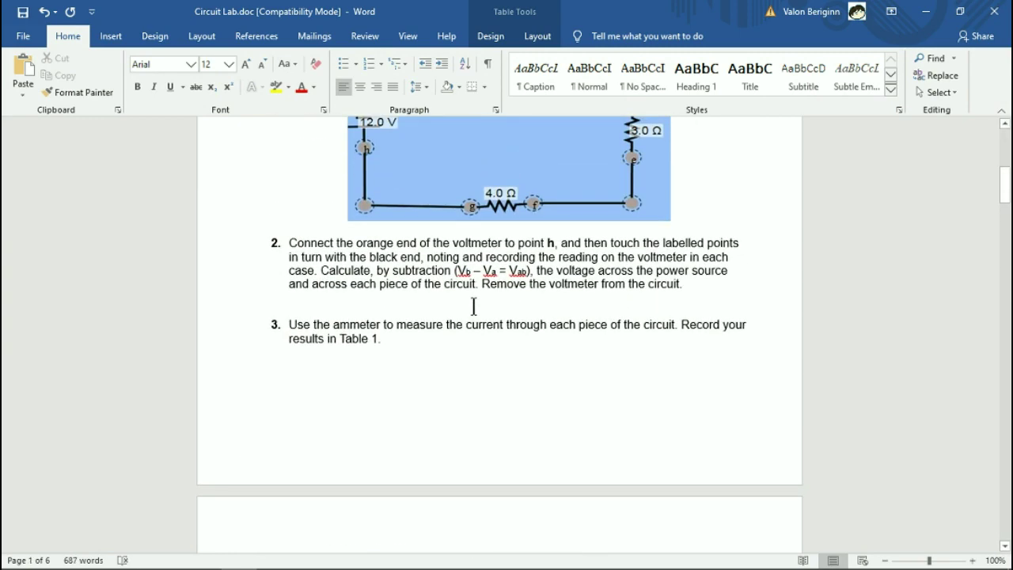
{"action": "scroll", "coordinate": [425, 305], "scroll_direction": "down", "scroll_amount": 6}
{"action": "scroll", "coordinate": [416, 301], "scroll_direction": "up", "scroll_amount": 5}
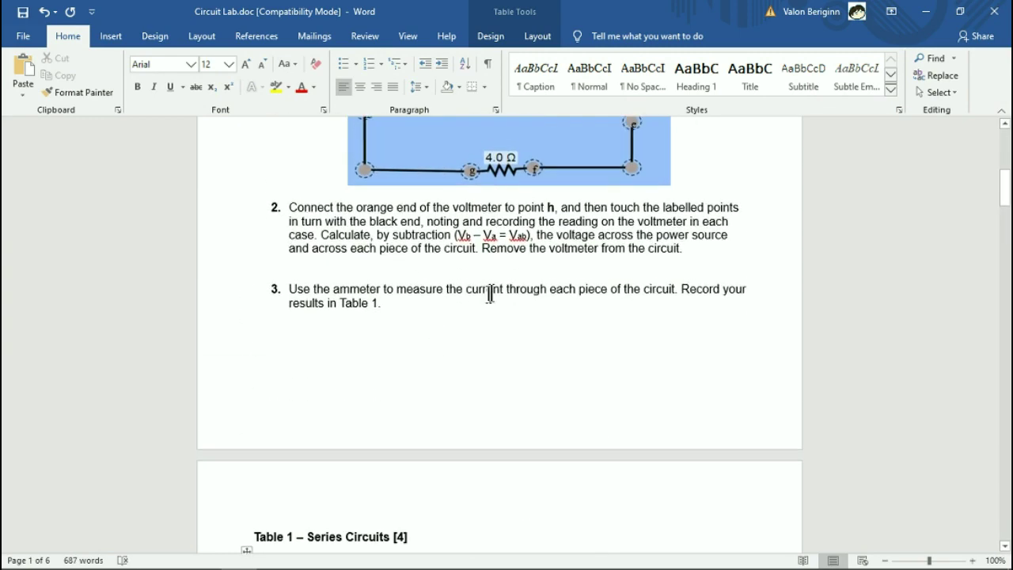
{"action": "scroll", "coordinate": [504, 279], "scroll_direction": "down", "scroll_amount": 5}
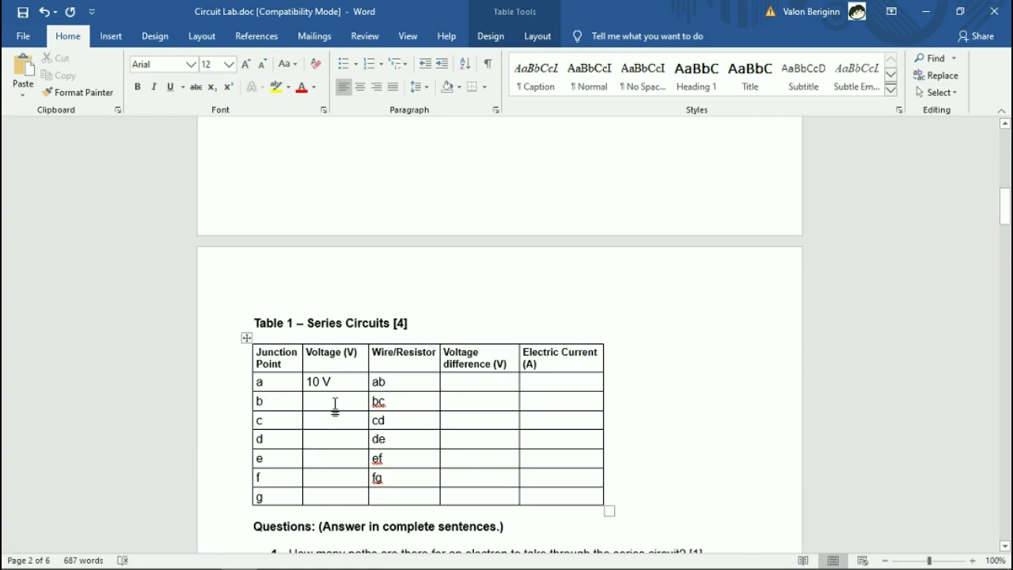
{"action": "key", "text": "alt+Tab"}
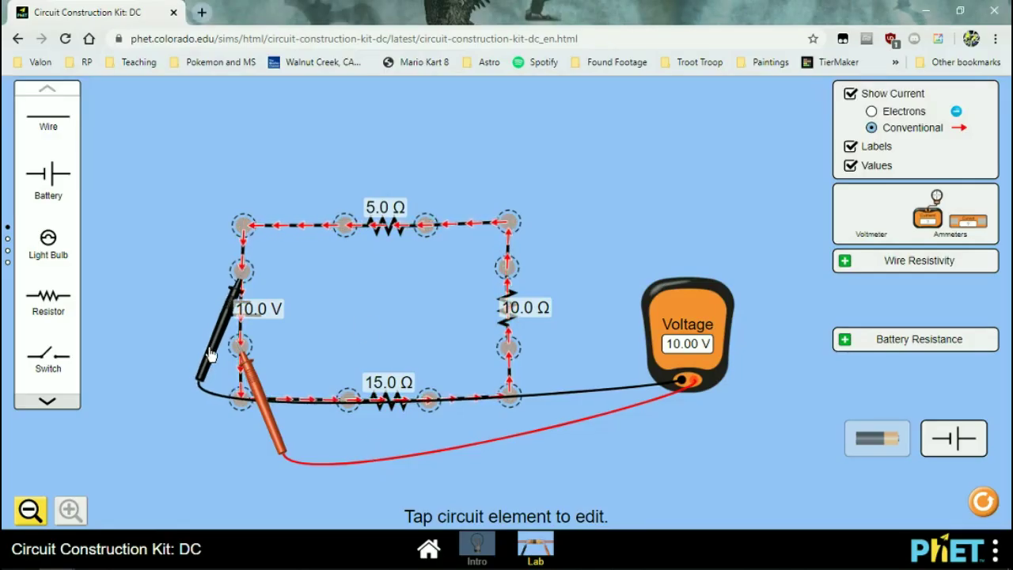
Move the black voltmeter probe to the 5.0 Ω resistor's left junction, reading 10.00 V.
{"action": "key", "text": "alt+Tab"}
{"action": "scroll", "coordinate": [480, 273], "scroll_direction": "up", "scroll_amount": 9}
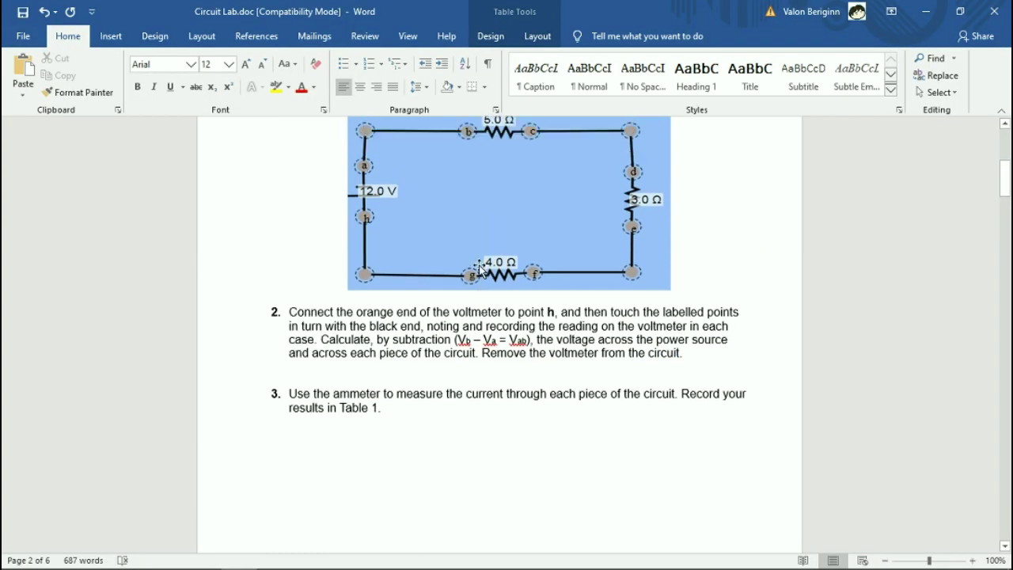
{"action": "key", "text": "alt+Tab"}
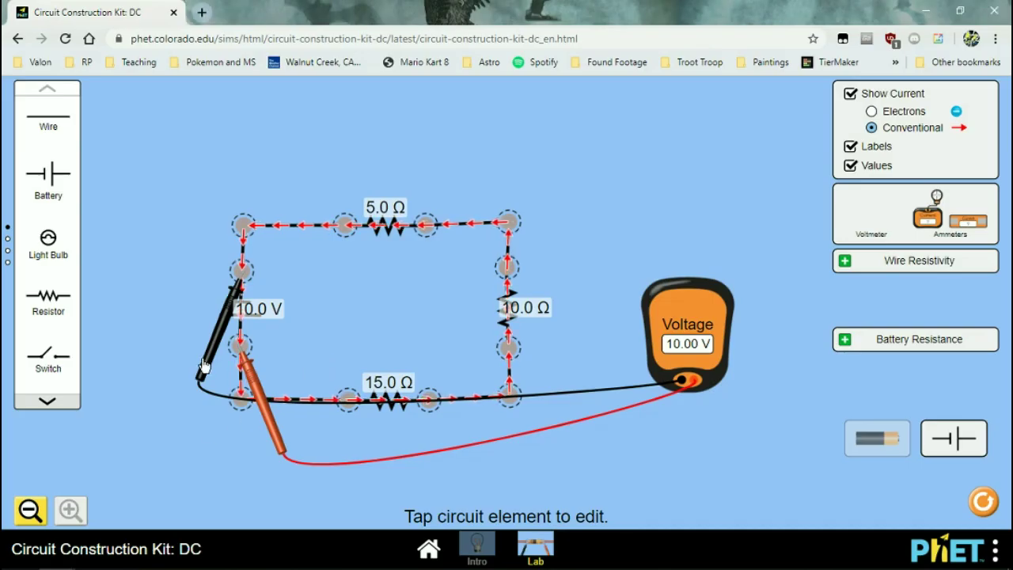
{"action": "left_click_drag", "start_coordinate": [198, 348], "coordinate": [303, 330]}
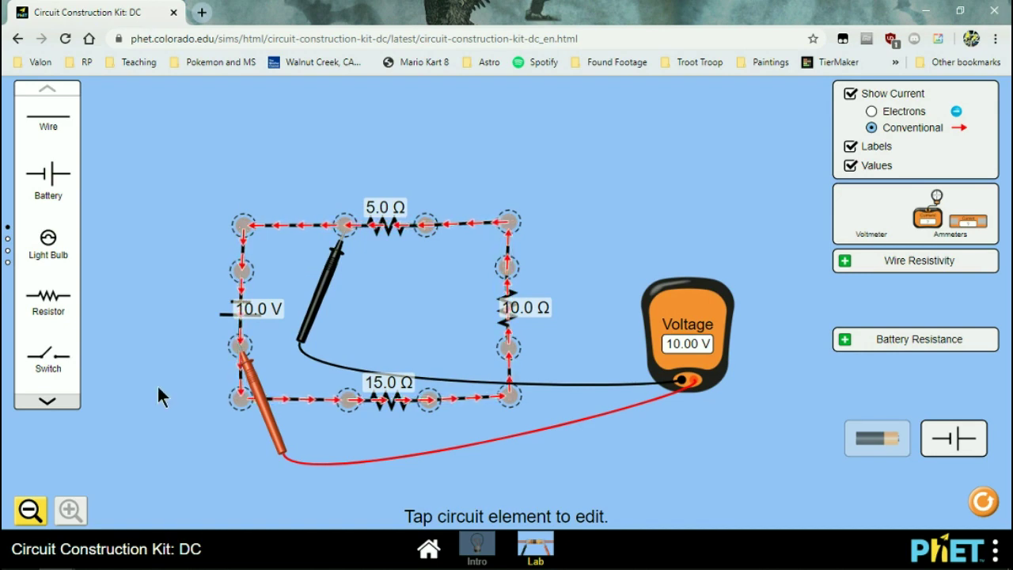
Log 0 in Table 1, show current as electrons, and move the black probe past the 5.0 Ω resistor.
{"action": "key", "text": "alt+Tab"}
{"action": "scroll", "coordinate": [374, 399], "scroll_direction": "down", "scroll_amount": 10}
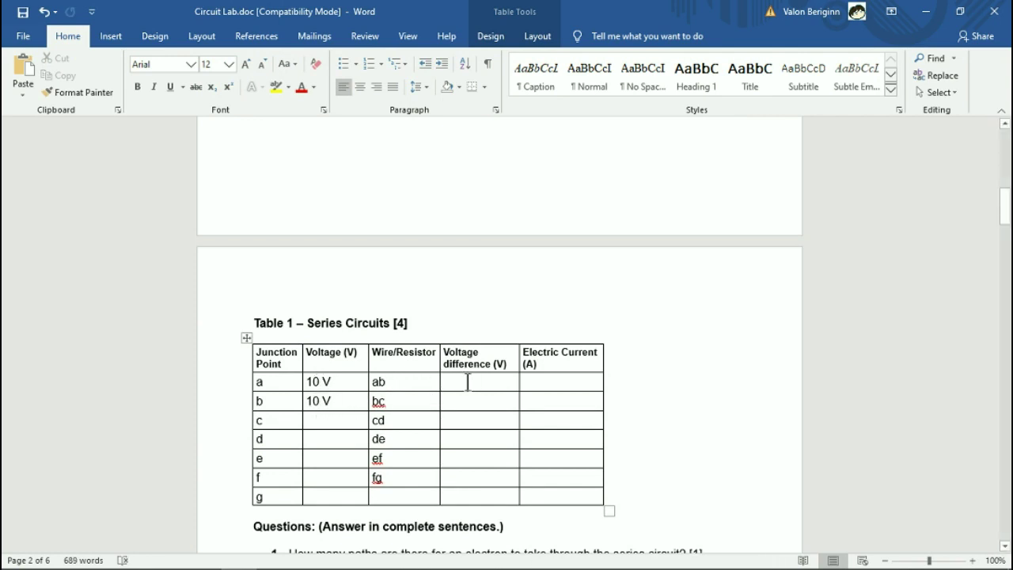
{"action": "type", "text": "0"}
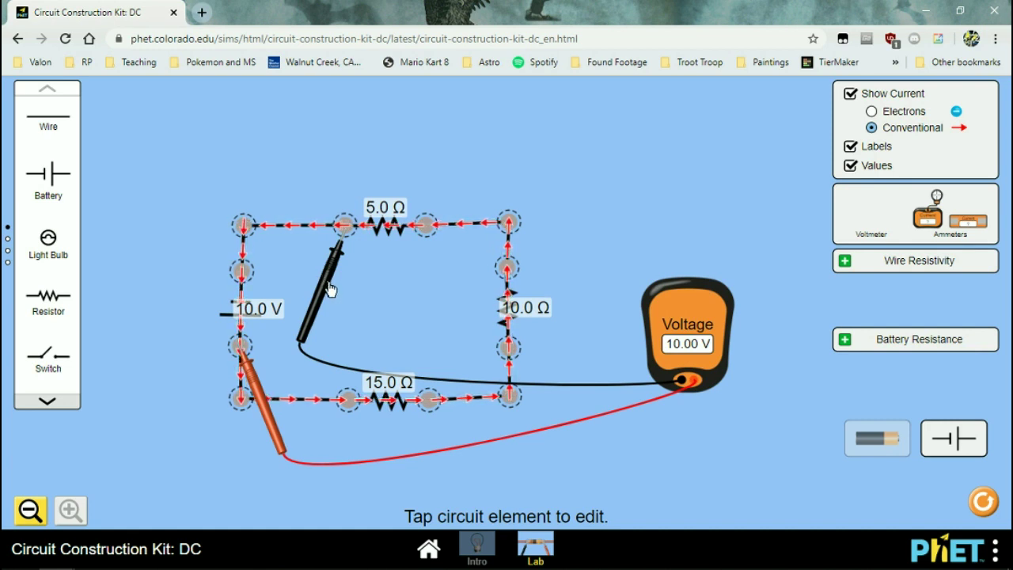
{"action": "left_click", "coordinate": [908, 115]}
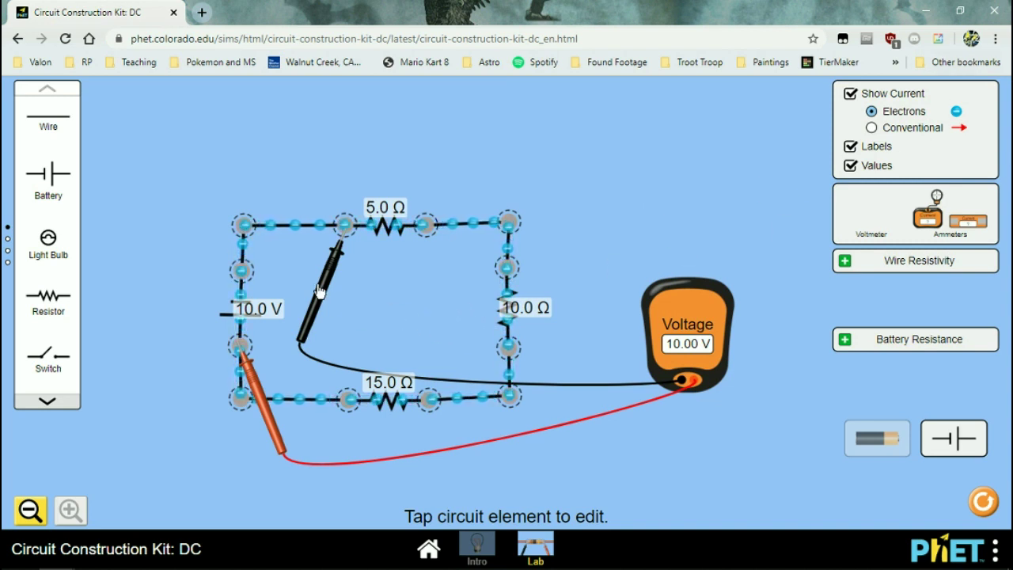
{"action": "left_click_drag", "start_coordinate": [319, 291], "coordinate": [407, 289]}
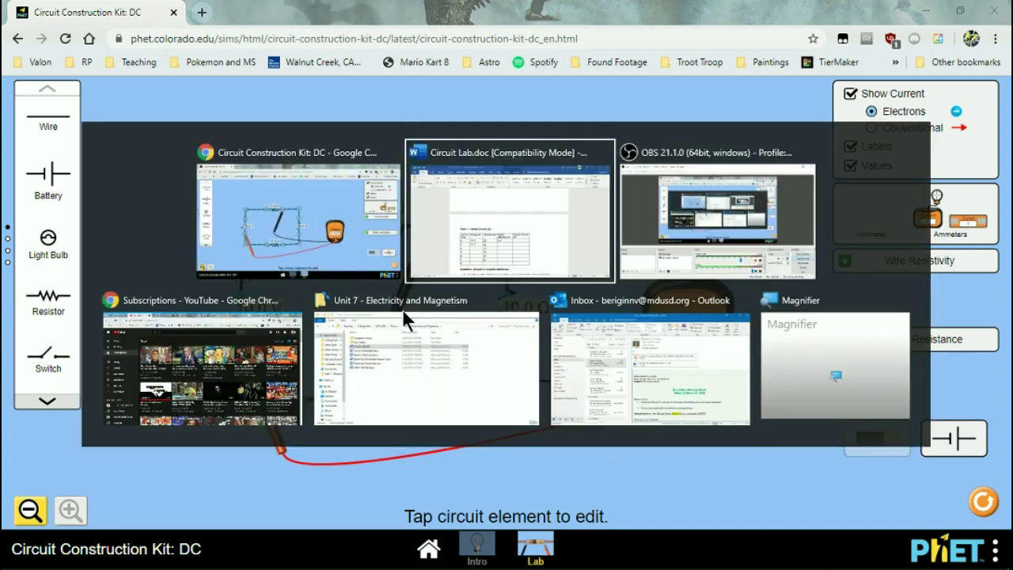
Record 8.33 V at point c and -1.67 V across bc in Table 1.
{"action": "key", "text": "alt+Tab"}
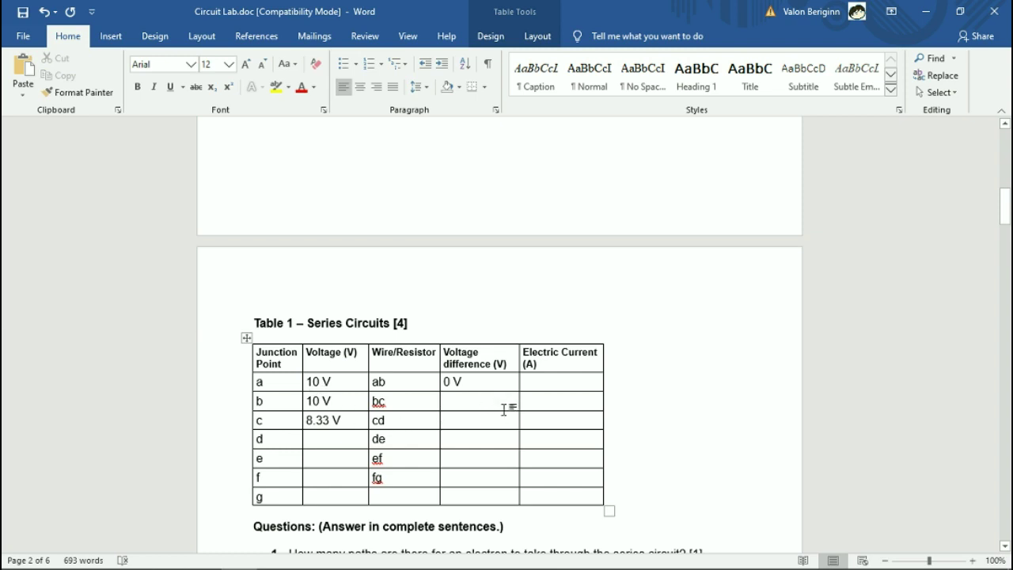
{"action": "type", "text": "-1.67 V"}
{"action": "key", "text": "alt+Tab"}
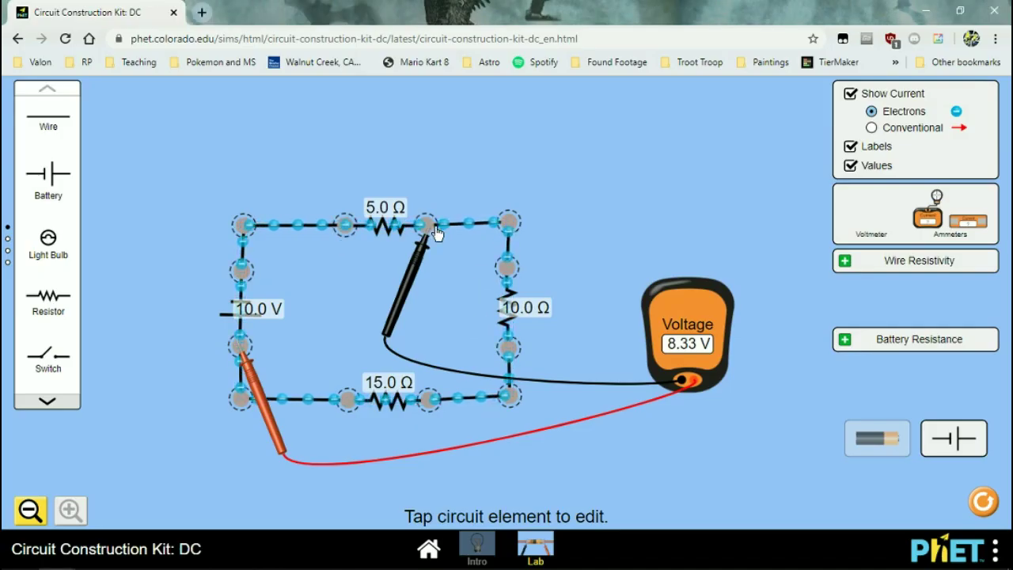
{"action": "key", "text": "alt+Tab"}
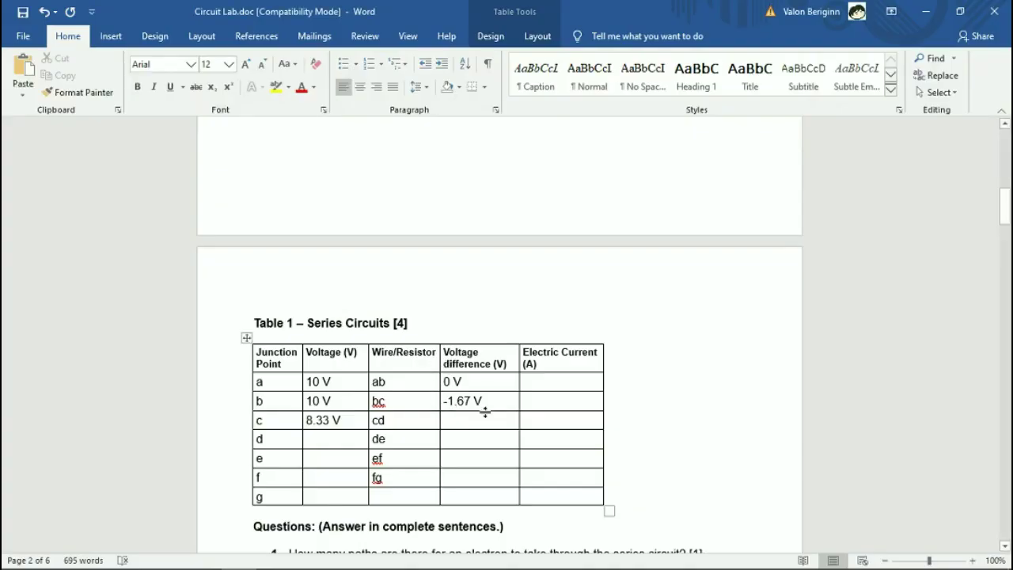
Probe above the 10.0 Ω resistor and record 8.33 V at point d with 0 V across cd.
{"action": "key", "text": "alt+Tab"}
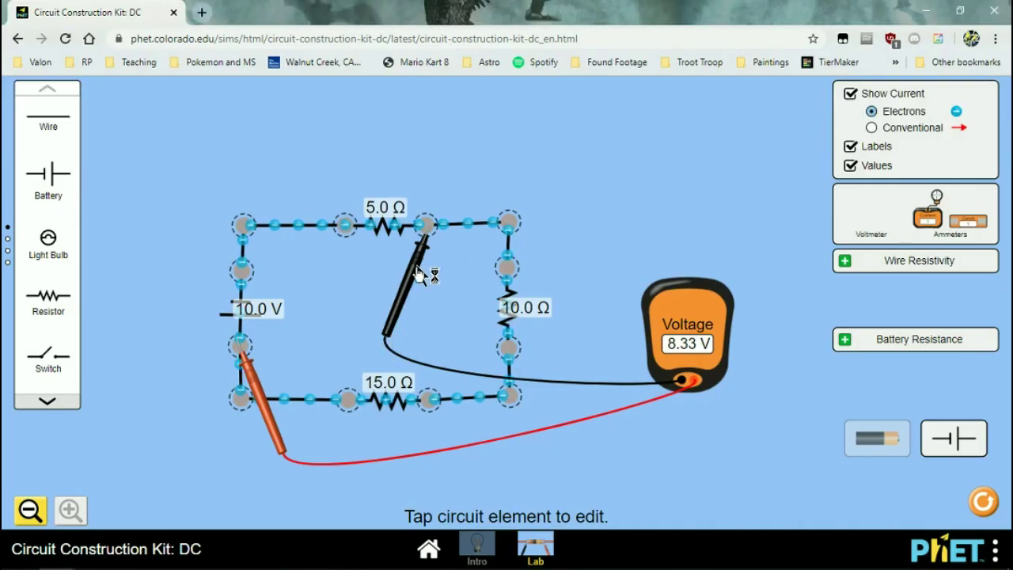
{"action": "left_click_drag", "start_coordinate": [413, 283], "coordinate": [491, 339]}
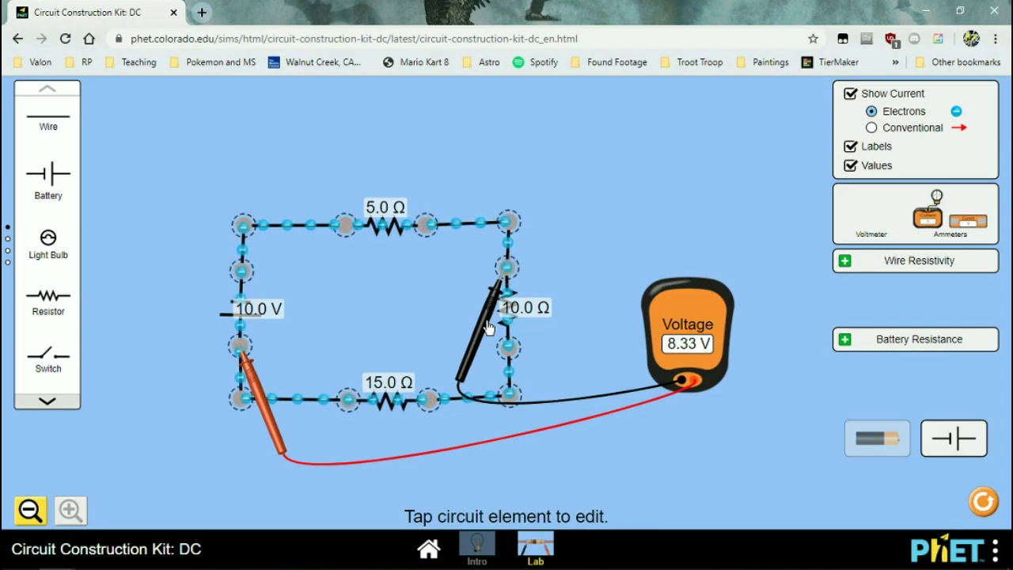
{"action": "key", "text": "alt+Tab"}
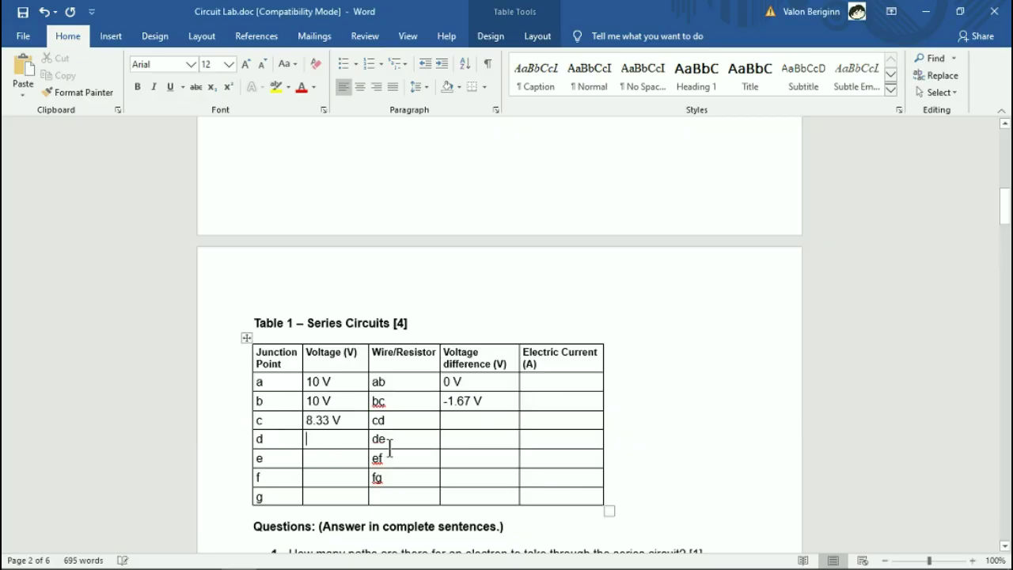
{"action": "type", "text": "8.33"}
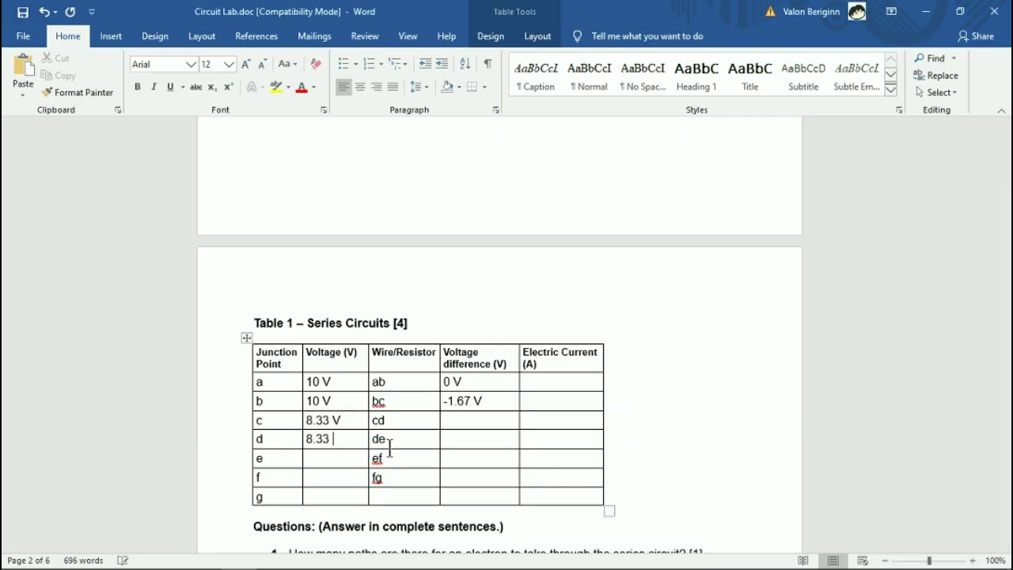
{"action": "key", "text": "alt+Tab"}
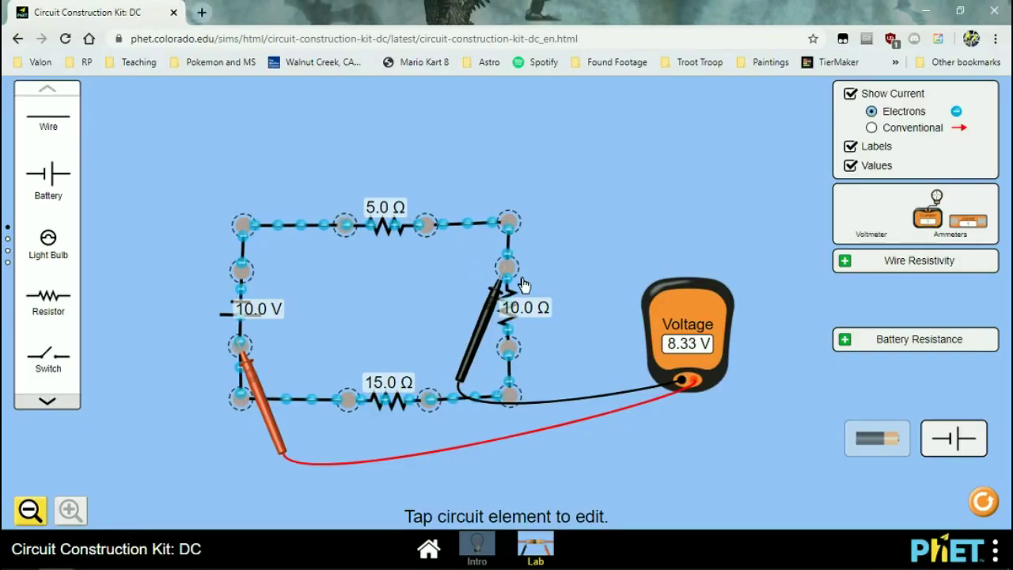
{"action": "key", "text": "alt+Tab"}
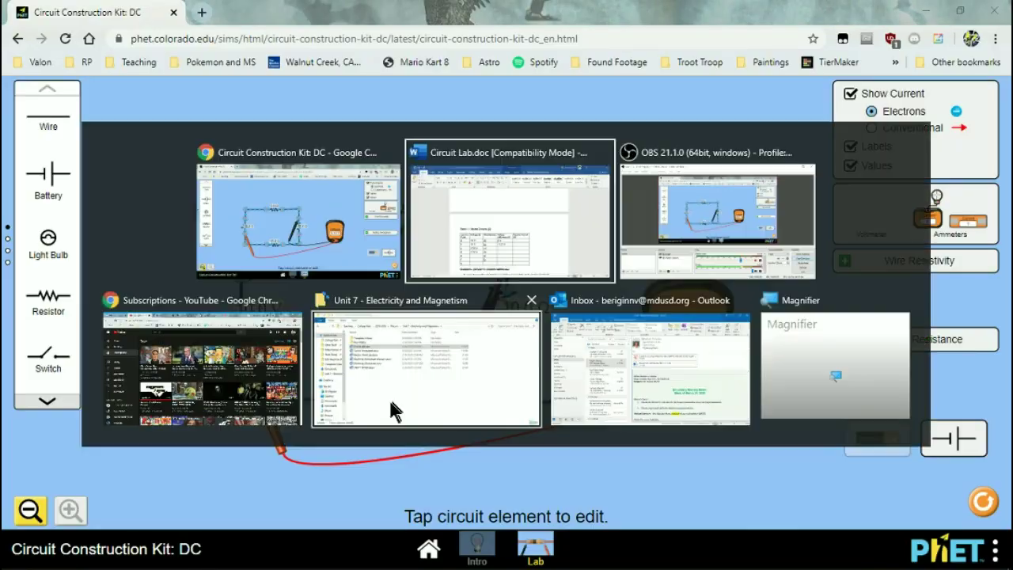
{"action": "type", "text": "0 V"}
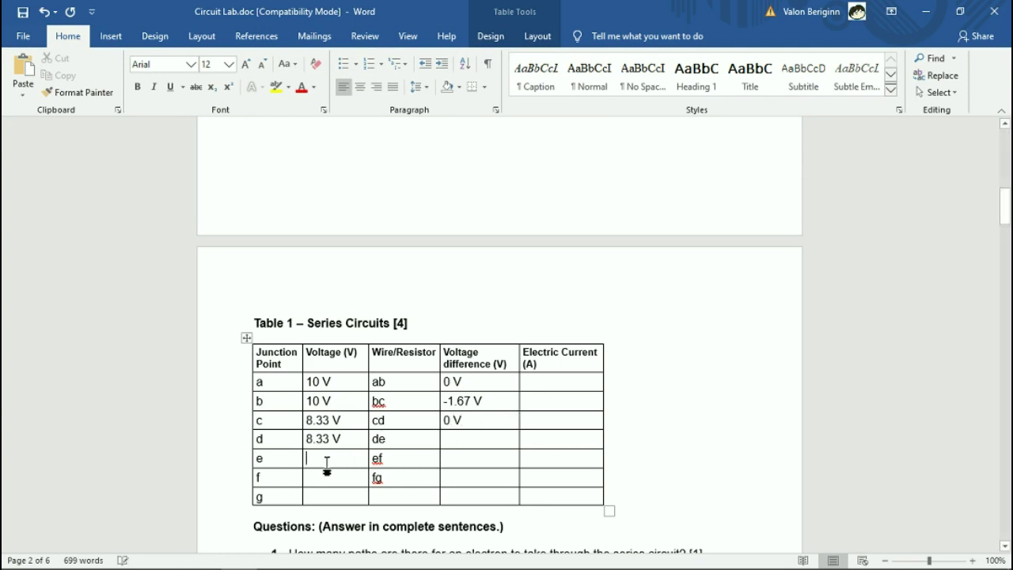
Probe below the 10.0 Ω resistor and record 5 V at point e and -3.33 V across de.
{"action": "key", "text": "alt+Tab"}
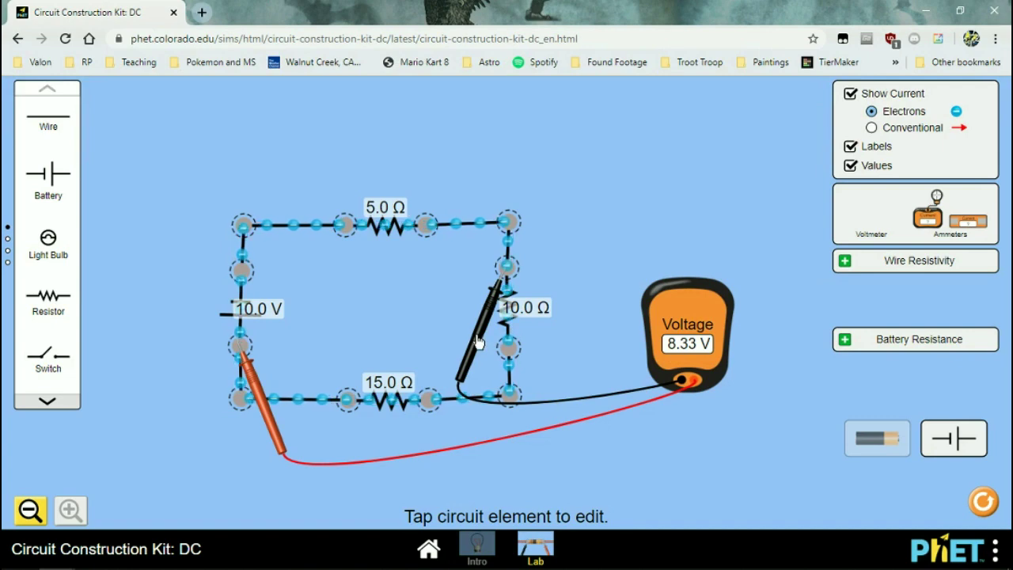
{"action": "left_click_drag", "start_coordinate": [480, 342], "coordinate": [487, 415]}
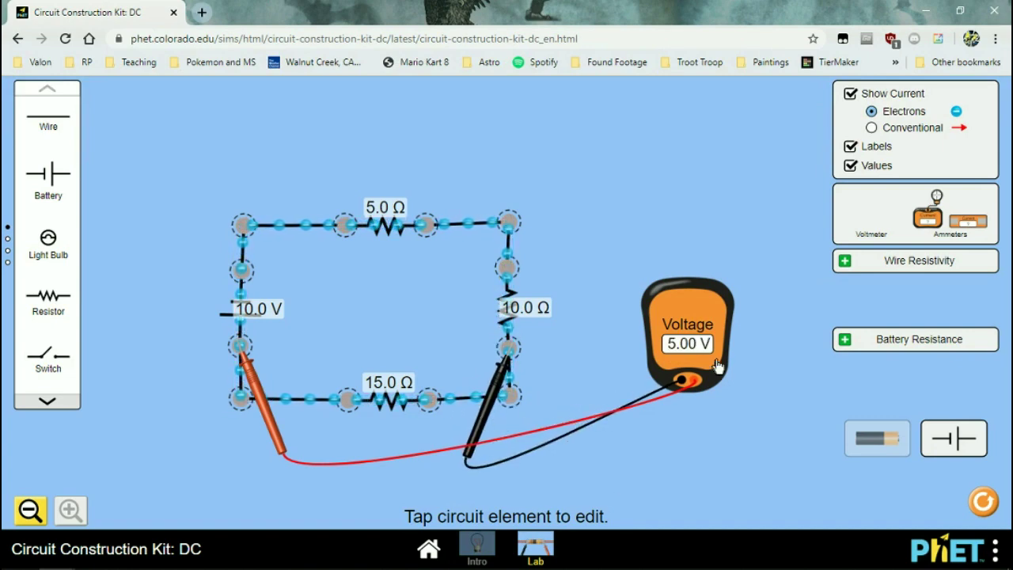
{"action": "key", "text": "alt+Tab"}
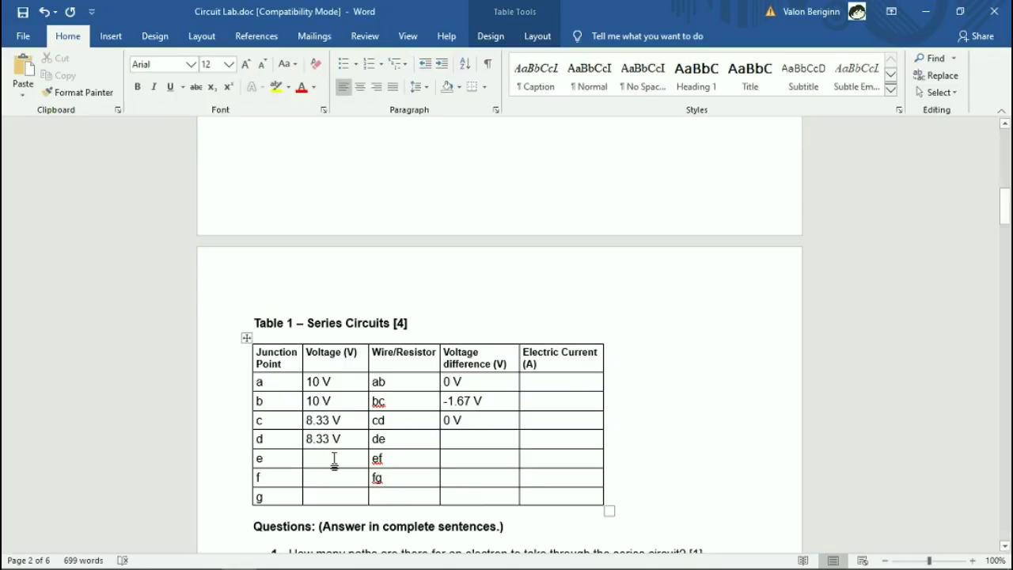
{"action": "type", "text": "5 V"}
{"action": "left_click", "coordinate": [499, 440]}
{"action": "type", "text": "-3.33 V"}
Probe the 15.0 Ω resistor's right junction and record 5 V at point f and 0 V across ef.
{"action": "key", "text": "alt+Tab"}
{"action": "left_click_drag", "start_coordinate": [475, 425], "coordinate": [381, 499]}
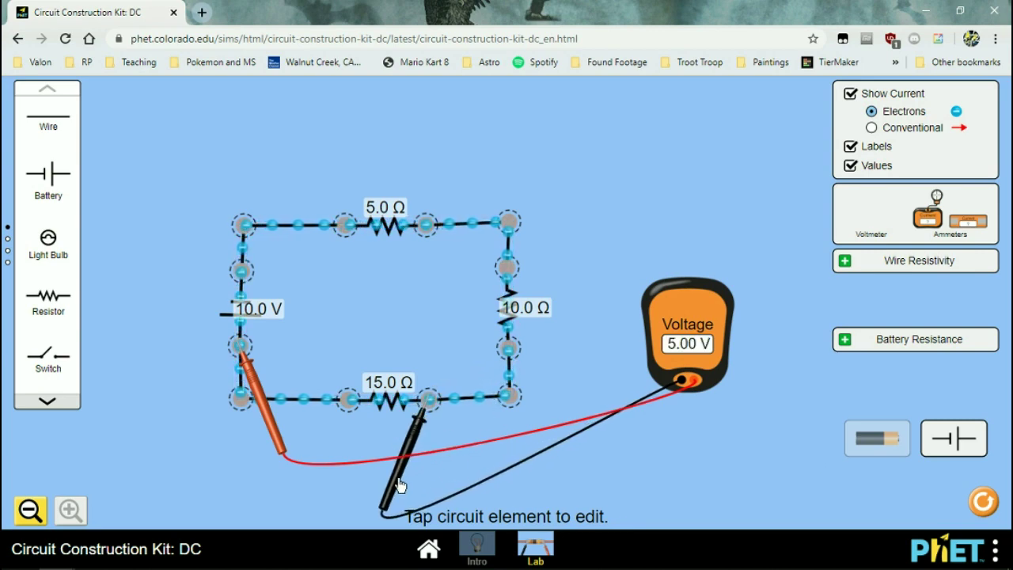
{"action": "key", "text": "alt+Tab"}
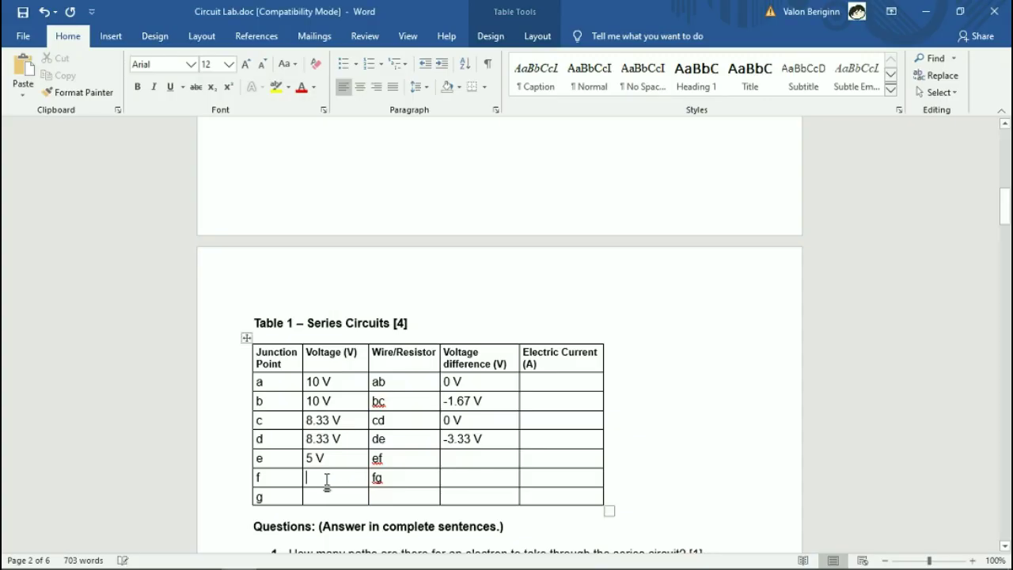
{"action": "type", "text": "5 V"}
{"action": "left_click", "coordinate": [471, 461]}
{"action": "type", "text": "0 V"}
Probe the 15.0 Ω resistor's left junction and record 0 V at point g and -5 V across fg.
{"action": "key", "text": "alt+Tab"}
{"action": "left_click_drag", "start_coordinate": [411, 475], "coordinate": [313, 484]}
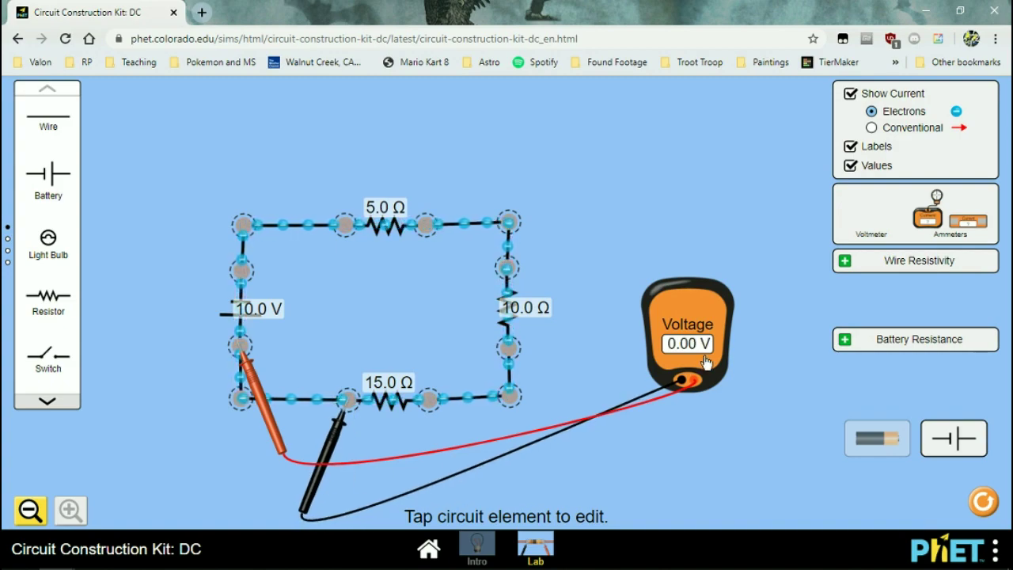
{"action": "key", "text": "alt+Tab"}
{"action": "left_click", "coordinate": [314, 497]}
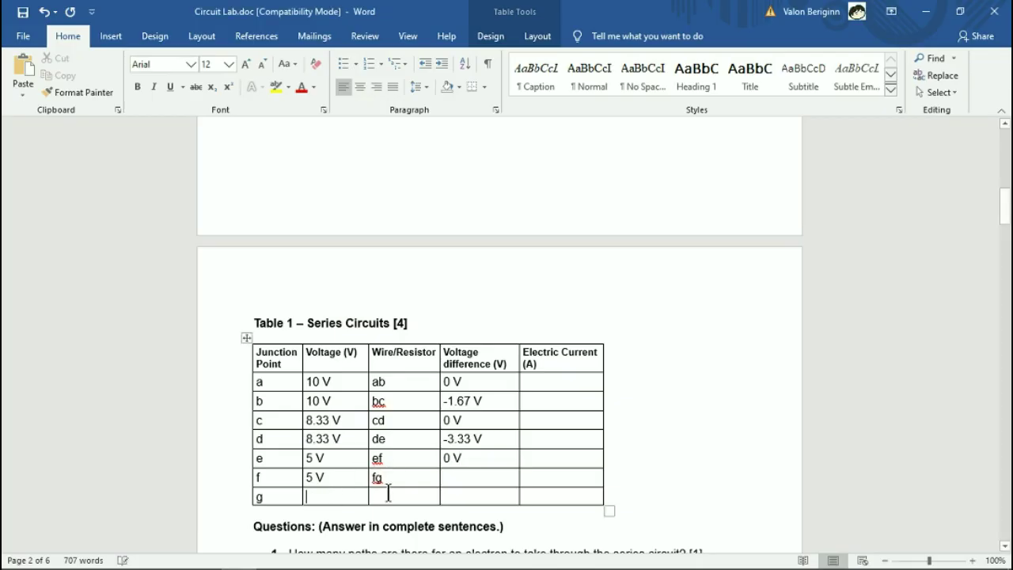
{"action": "type", "text": "0 V"}
{"action": "left_click", "coordinate": [499, 471]}
{"action": "type", "text": "-5 V"}
{"action": "key", "text": "alt+Tab"}
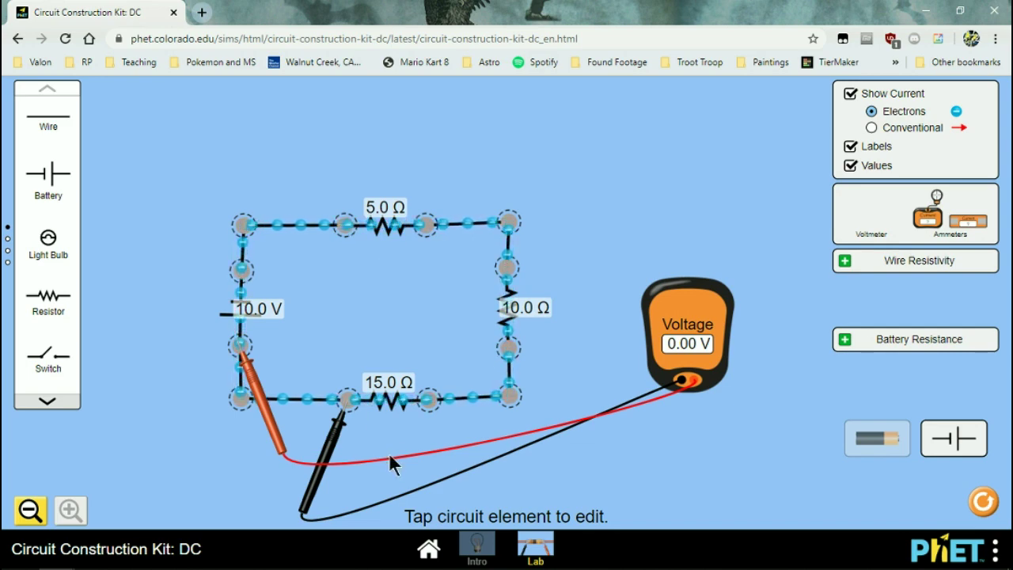
{"action": "key", "text": "alt+Tab"}
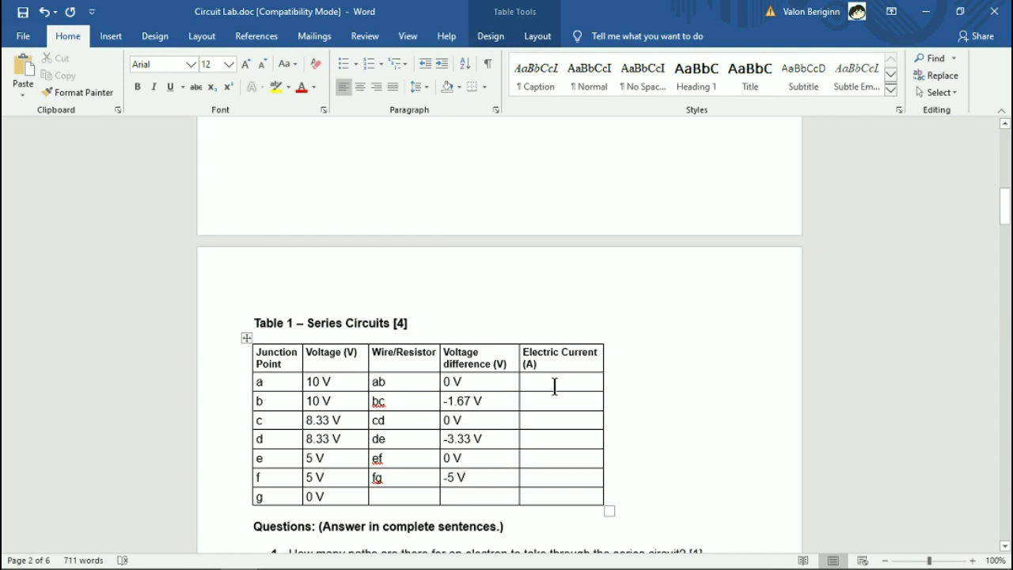
Pull both voltmeter probes off the circuit.
{"action": "key", "text": "alt+Tab"}
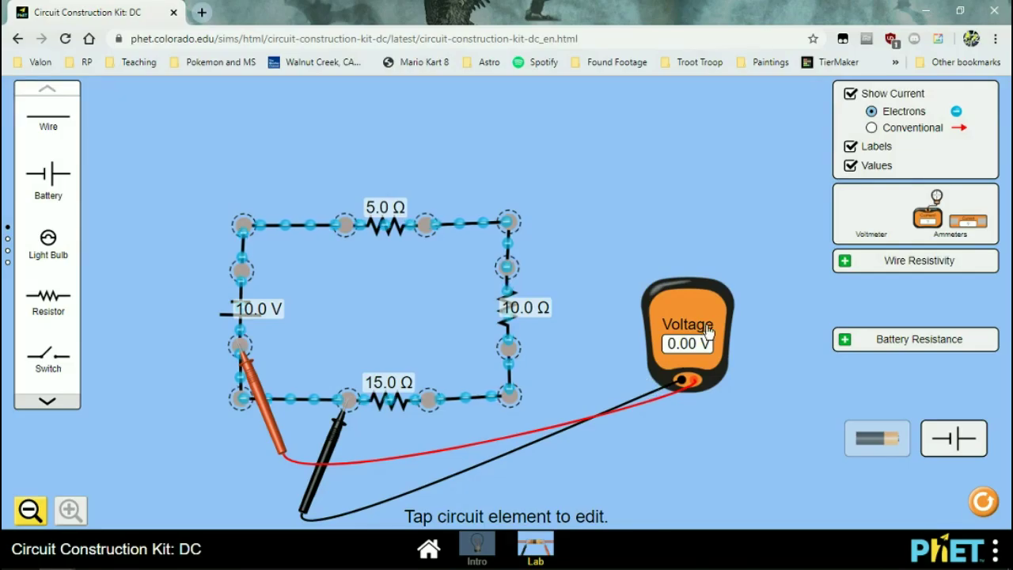
{"action": "left_click_drag", "start_coordinate": [333, 477], "coordinate": [587, 359]}
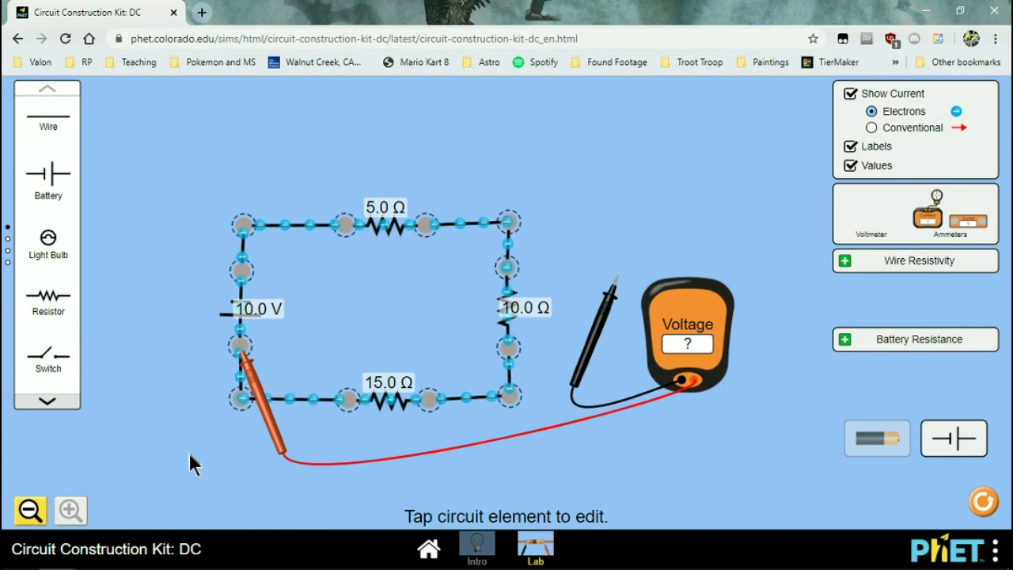
{"action": "left_click_drag", "start_coordinate": [280, 446], "coordinate": [821, 385]}
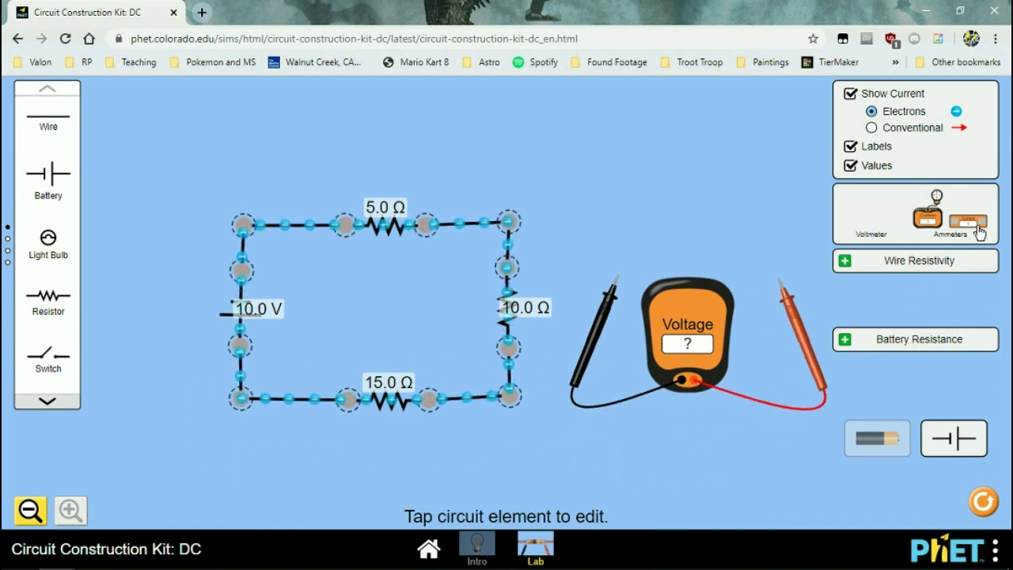
Place an ammeter on the workspace above the voltmeter, with its probe off the circuit.
{"action": "left_click_drag", "start_coordinate": [969, 224], "coordinate": [644, 175]}
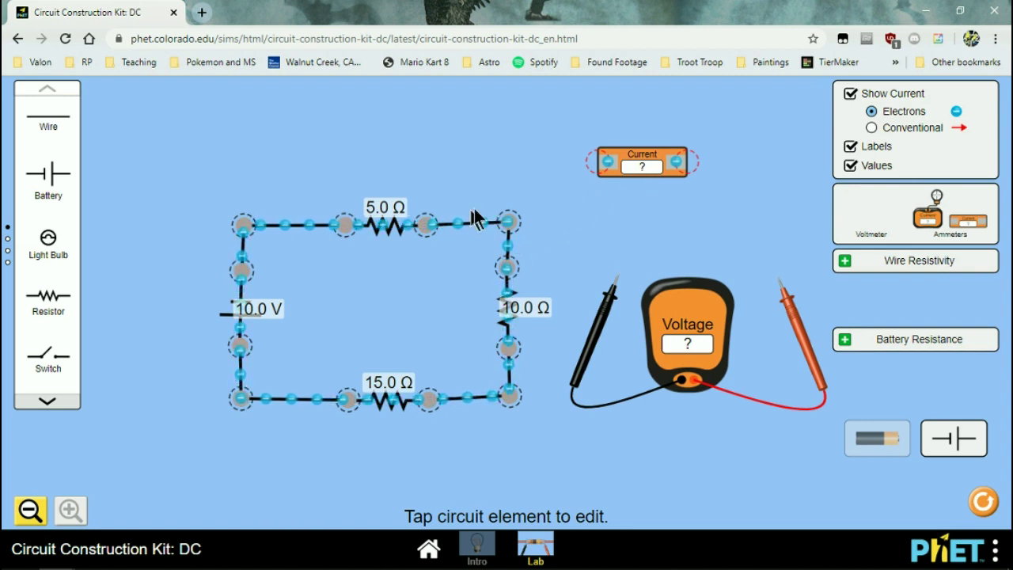
{"action": "left_click_drag", "start_coordinate": [642, 176], "coordinate": [642, 215]}
{"action": "left_click_drag", "start_coordinate": [673, 158], "coordinate": [635, 146]}
{"action": "key", "text": "alt+Tab"}
{"action": "key", "text": "alt+Tab"}
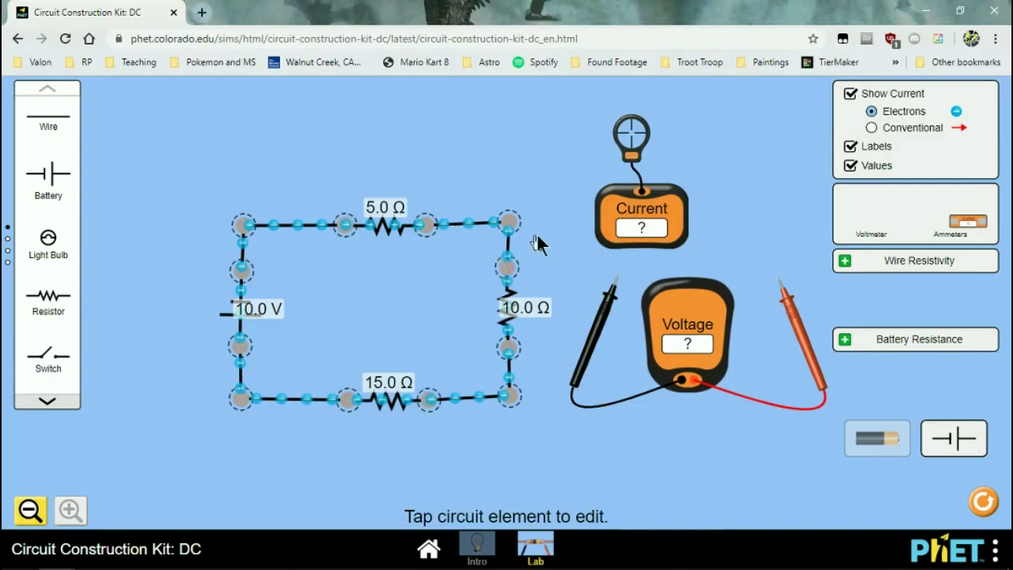
{"action": "key", "text": "alt+Tab"}
Measure current at the top-left corner and 5.0 Ω resistor, entering 0.33 A for rows a and b.
{"action": "scroll", "coordinate": [525, 261], "scroll_direction": "up", "scroll_amount": 8}
{"action": "scroll", "coordinate": [528, 263], "scroll_direction": "up", "scroll_amount": 1}
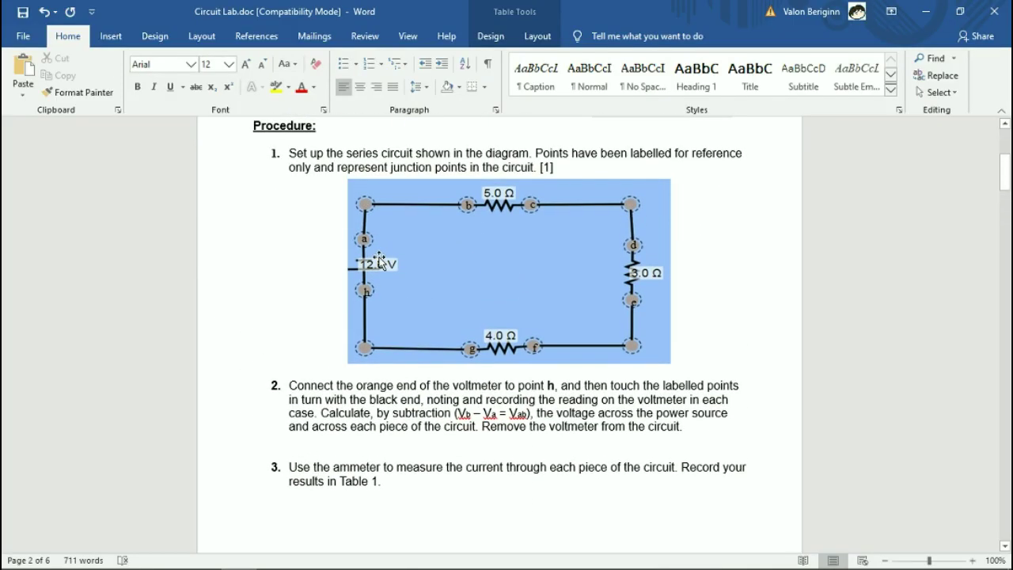
{"action": "scroll", "coordinate": [420, 388], "scroll_direction": "down", "scroll_amount": 2}
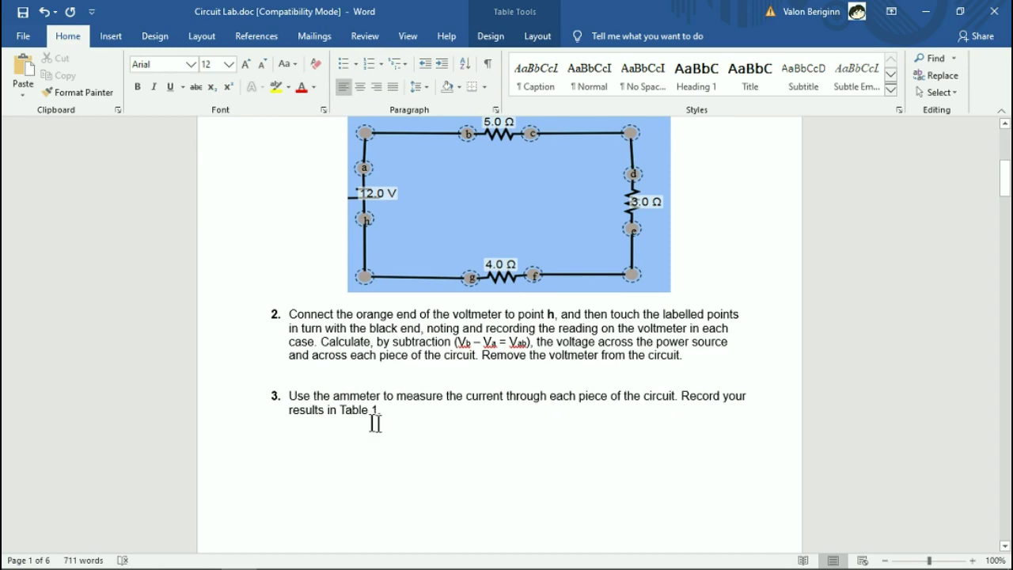
{"action": "scroll", "coordinate": [419, 425], "scroll_direction": "down", "scroll_amount": 10}
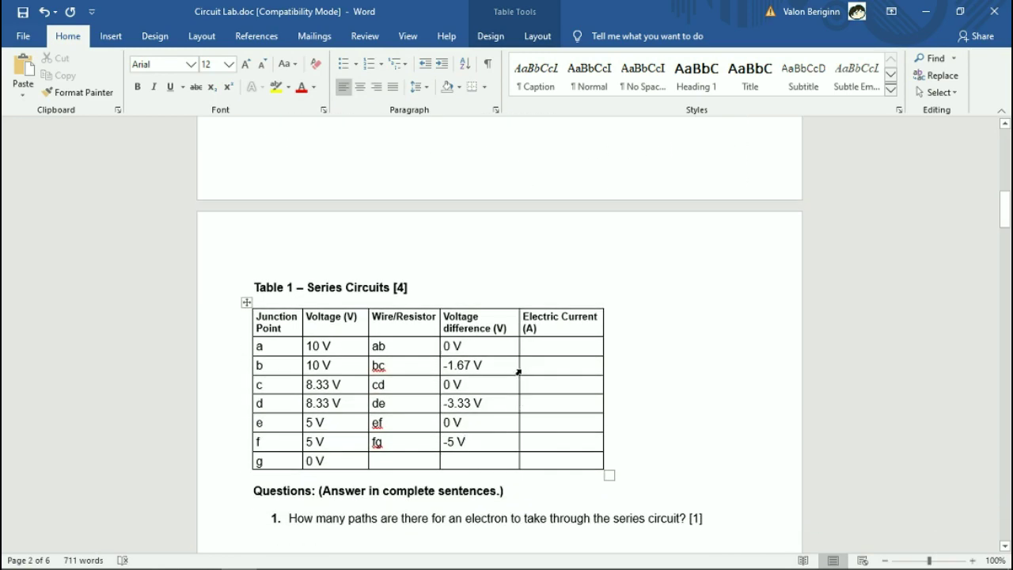
{"action": "key", "text": "alt+Tab"}
{"action": "left_click_drag", "start_coordinate": [629, 181], "coordinate": [248, 237]}
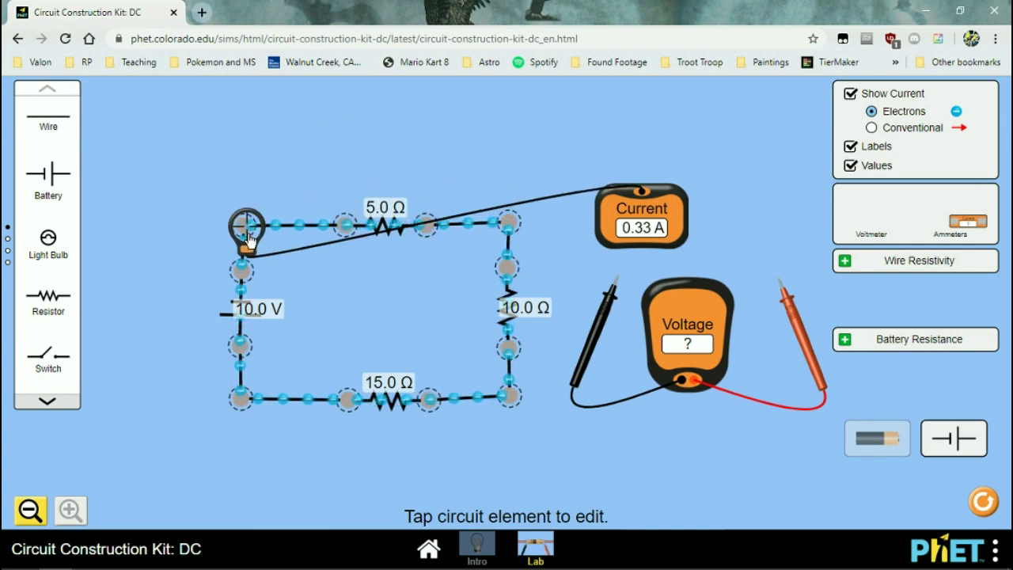
{"action": "key", "text": "alt+Tab"}
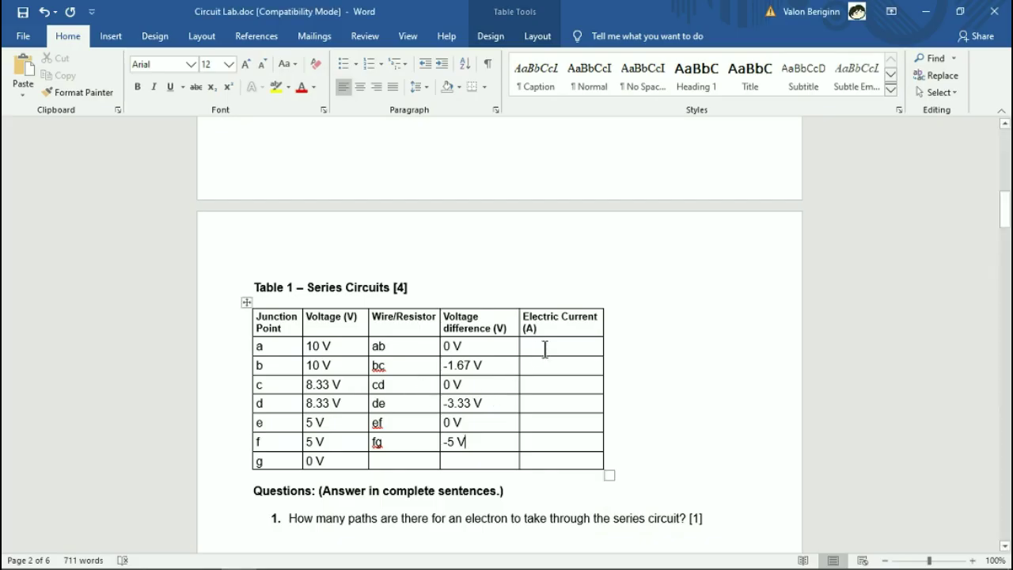
{"action": "type", "text": "0.33 A"}
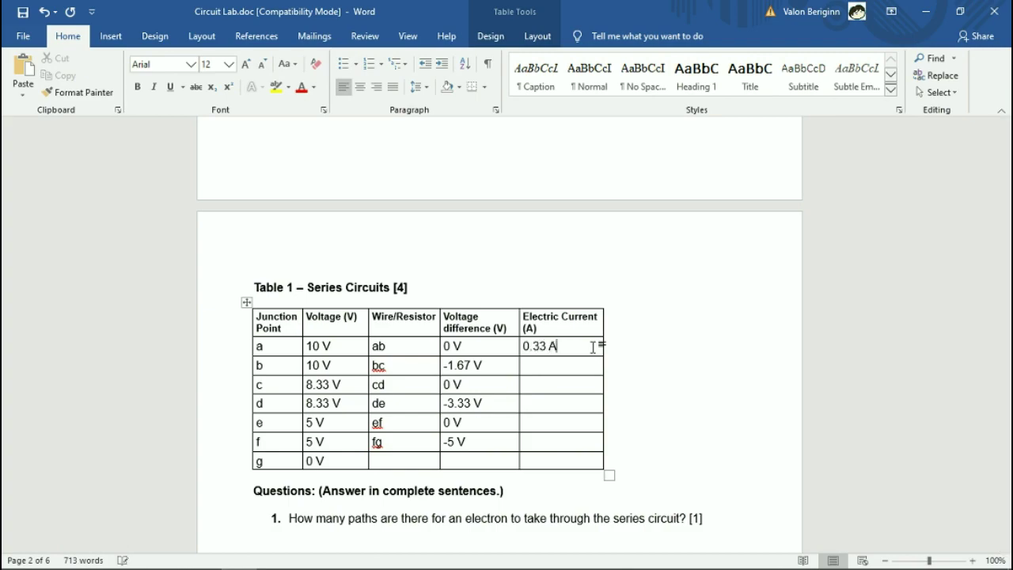
{"action": "key", "text": "alt+Tab"}
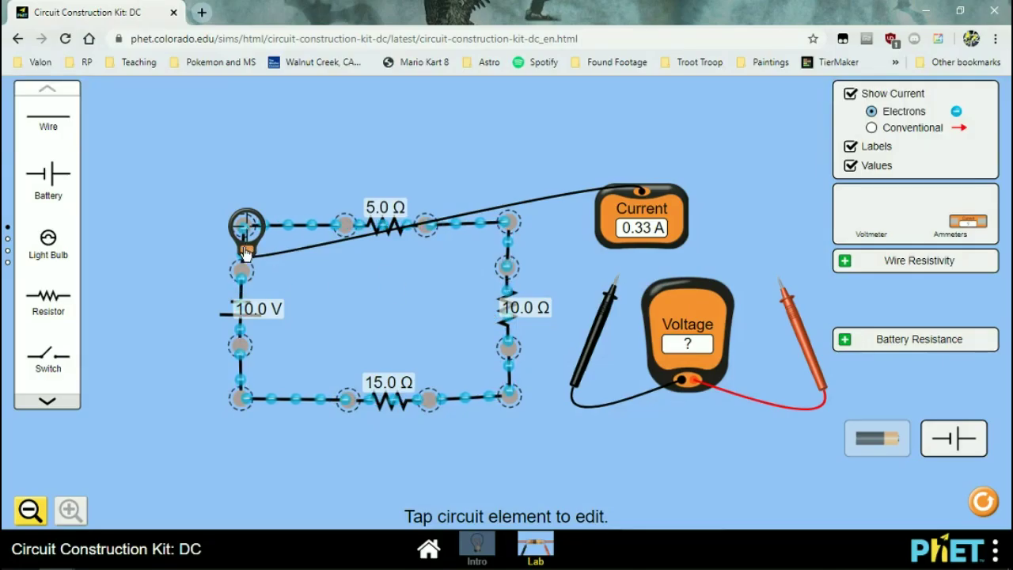
{"action": "left_click_drag", "start_coordinate": [248, 260], "coordinate": [390, 254]}
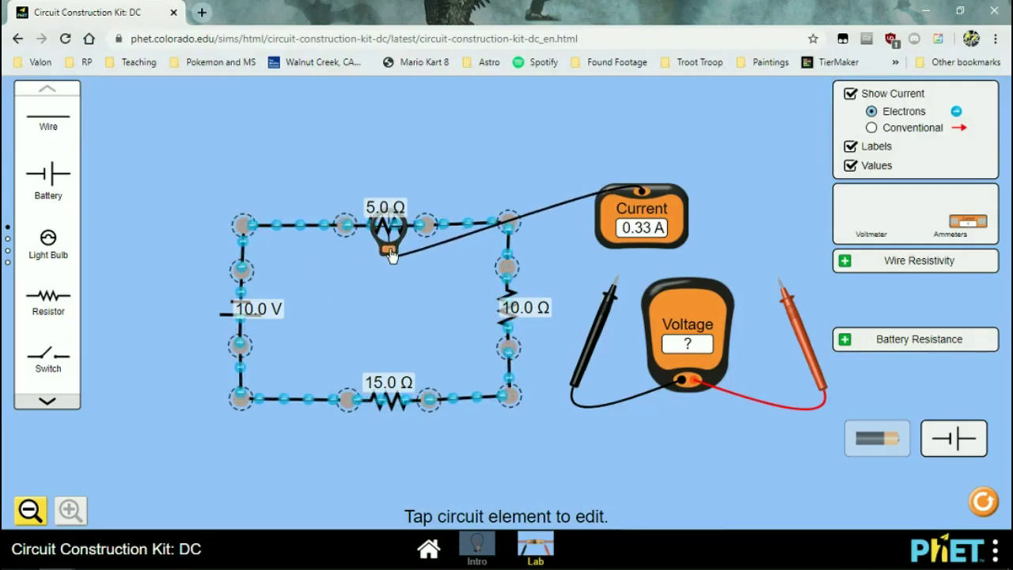
{"action": "key", "text": "alt+Tab"}
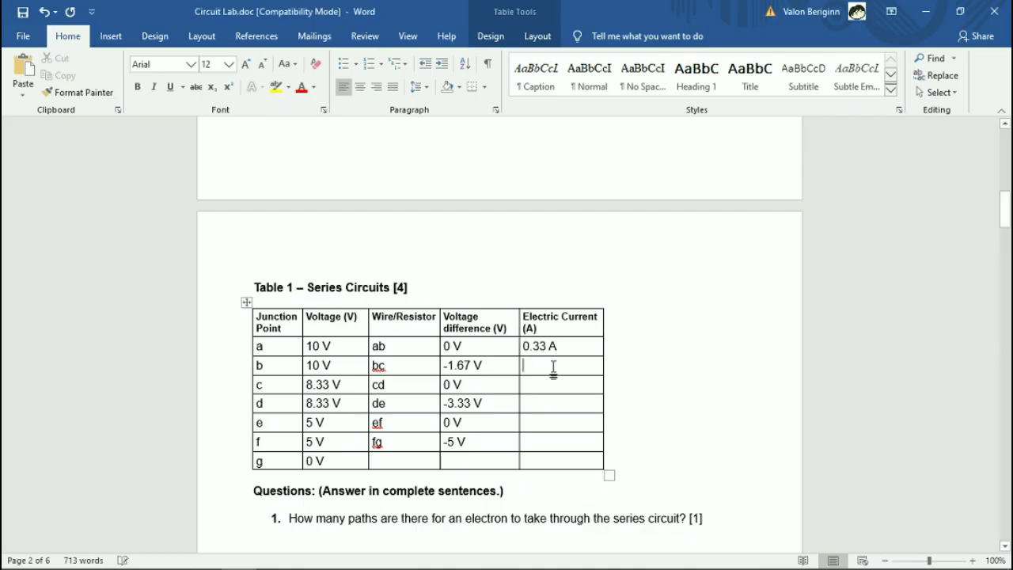
{"action": "type", "text": "0.33 A"}
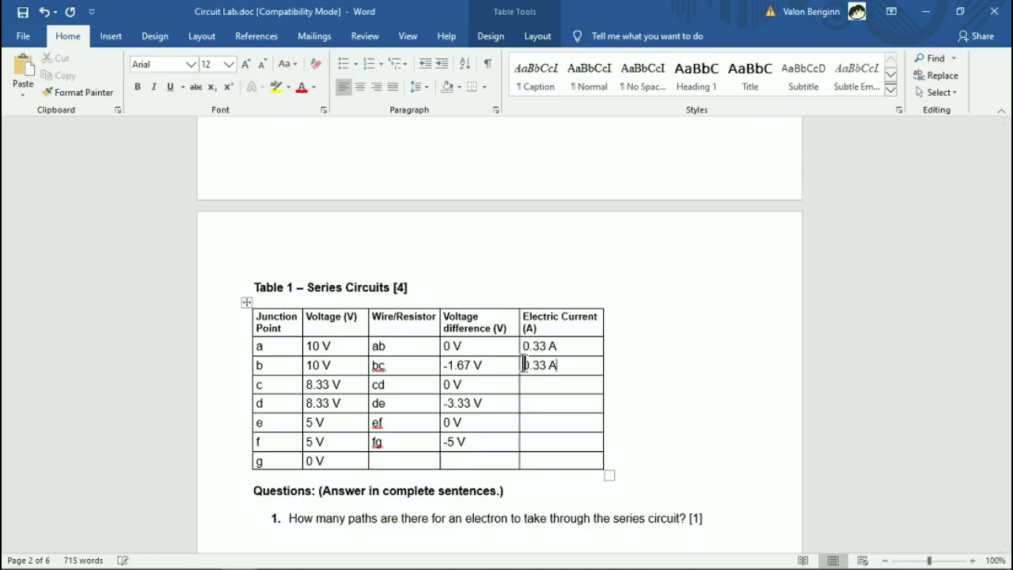
Measure current at the top-right corner and 10.0 Ω resistor, entering 0.33 A for rows c and d.
{"action": "key", "text": "alt+Tab"}
{"action": "left_click_drag", "start_coordinate": [390, 256], "coordinate": [508, 249]}
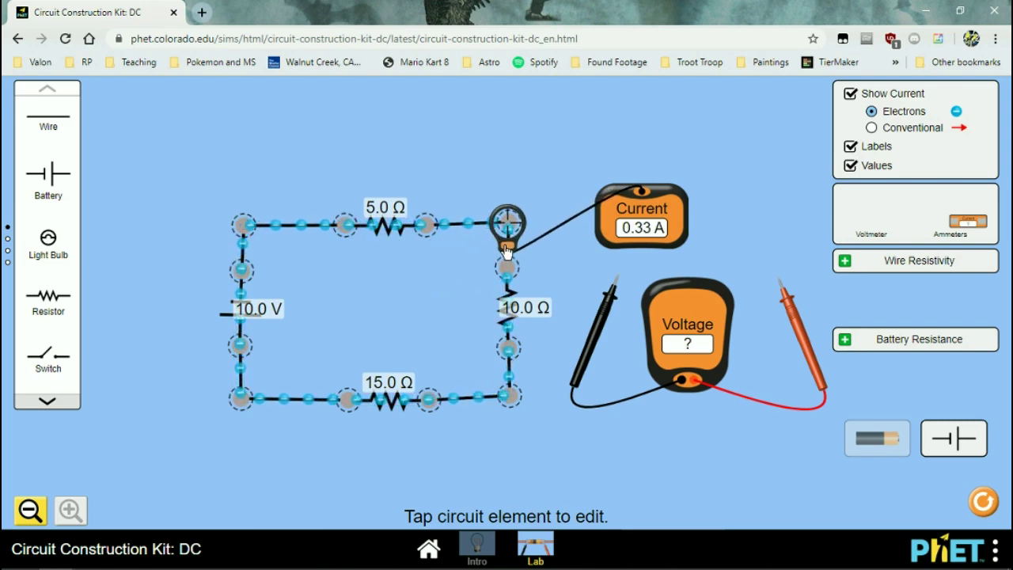
{"action": "key", "text": "alt+Tab"}
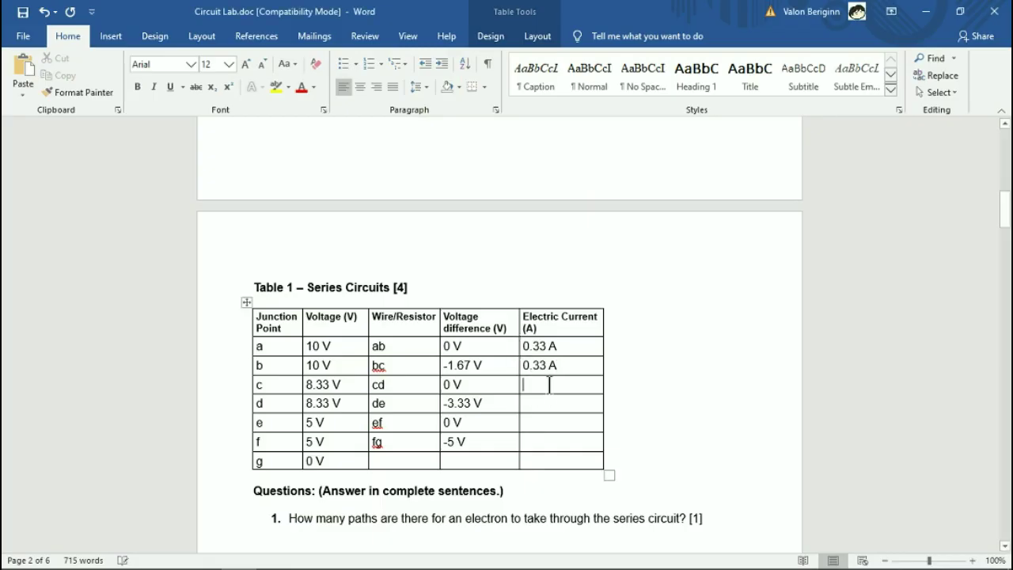
{"action": "type", "text": "0.33 A"}
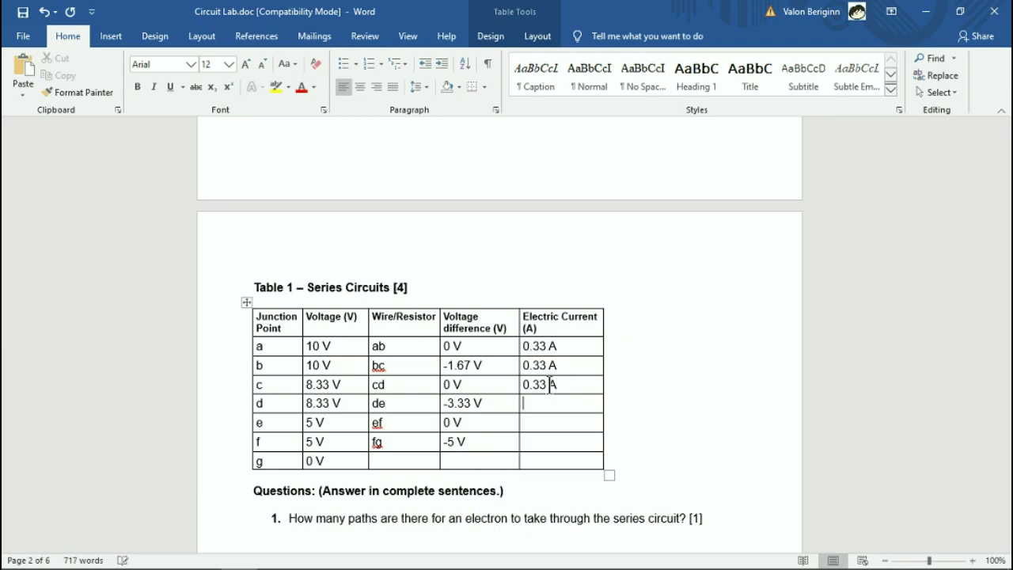
{"action": "key", "text": "alt+Tab"}
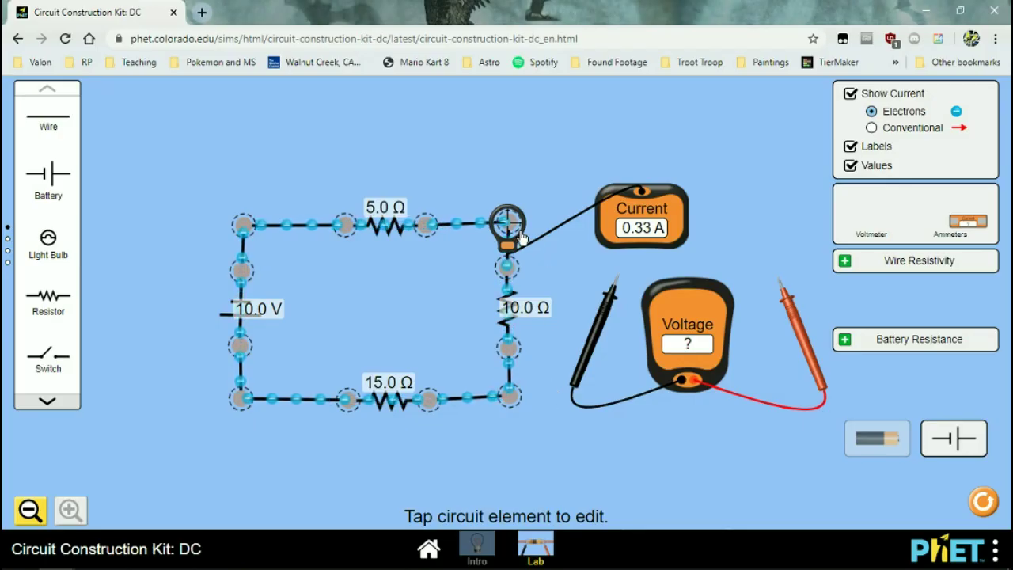
{"action": "left_click_drag", "start_coordinate": [521, 239], "coordinate": [515, 308]}
{"action": "key", "text": "alt+Tab"}
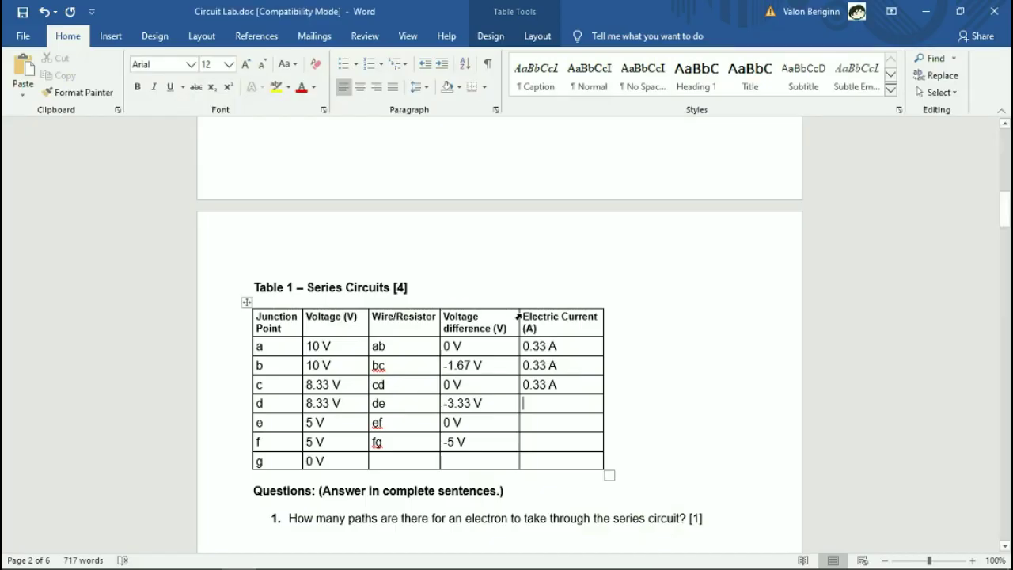
{"action": "type", "text": "0.33 A"}
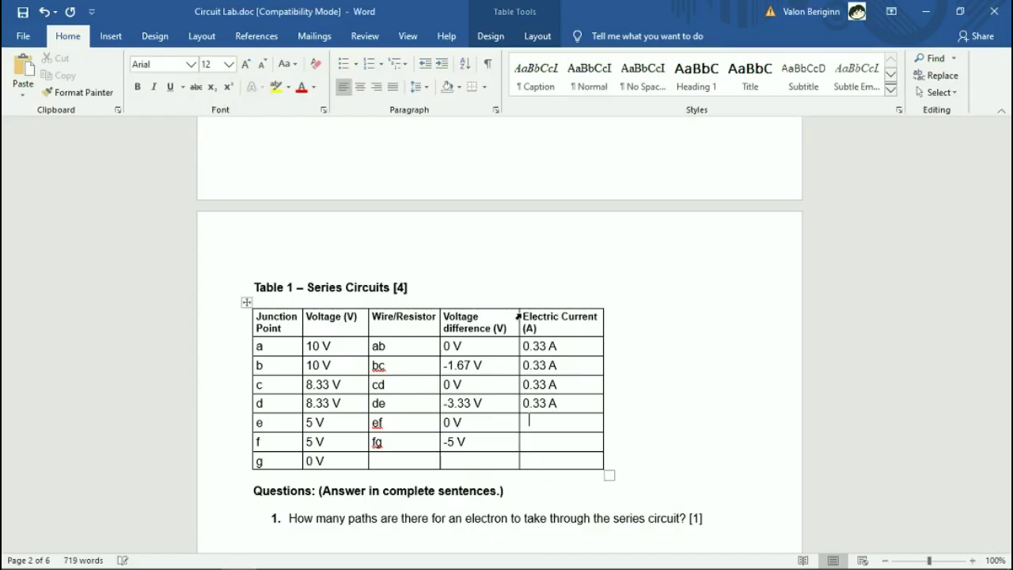
Measure current at the bottom-right corner and 15.0 Ω resistor, entering 0.33 A for rows e and f.
{"action": "key", "text": "alt+Tab"}
{"action": "left_click_drag", "start_coordinate": [513, 336], "coordinate": [513, 420]}
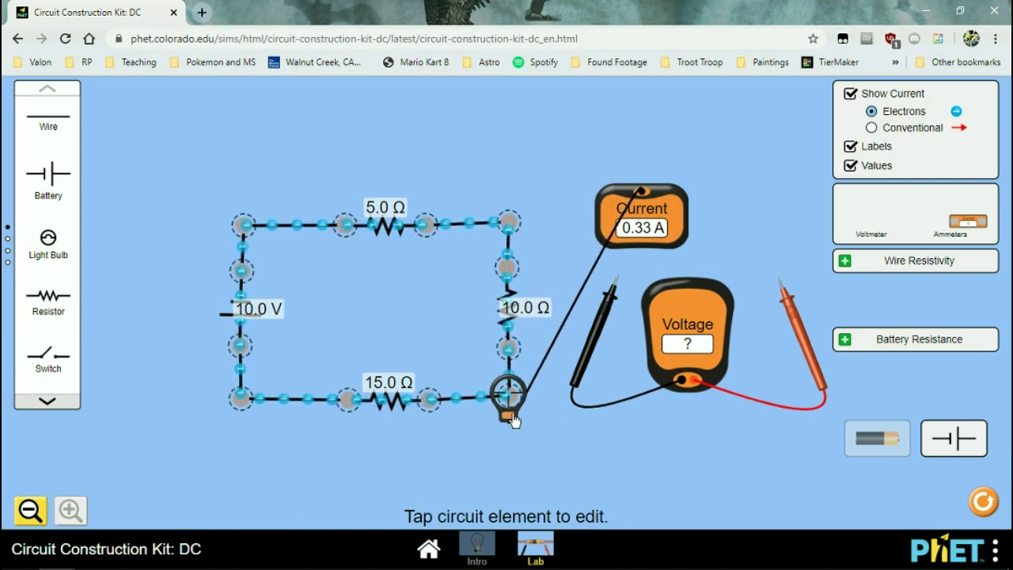
{"action": "key", "text": "alt+Tab"}
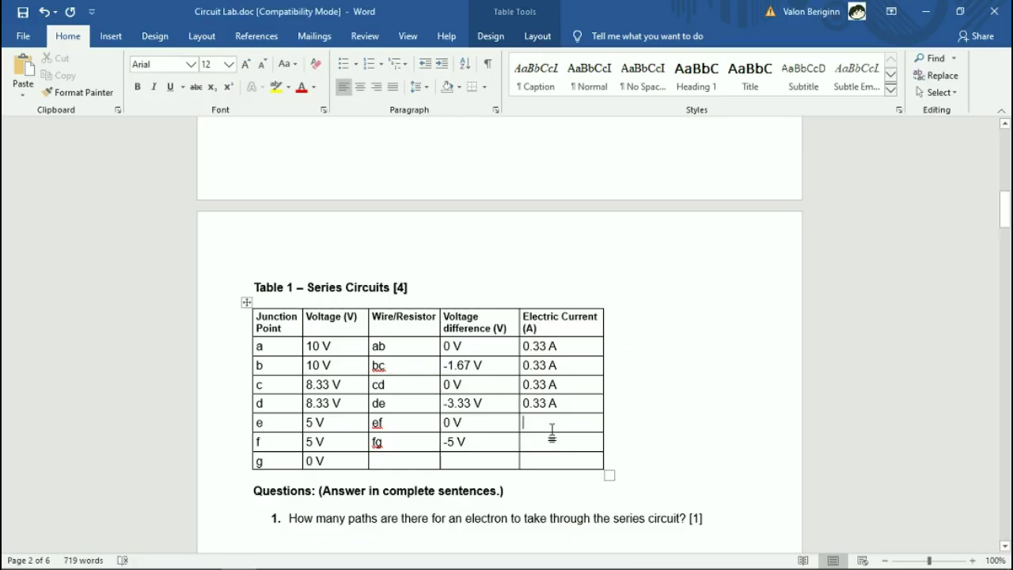
{"action": "type", "text": "0.33 A"}
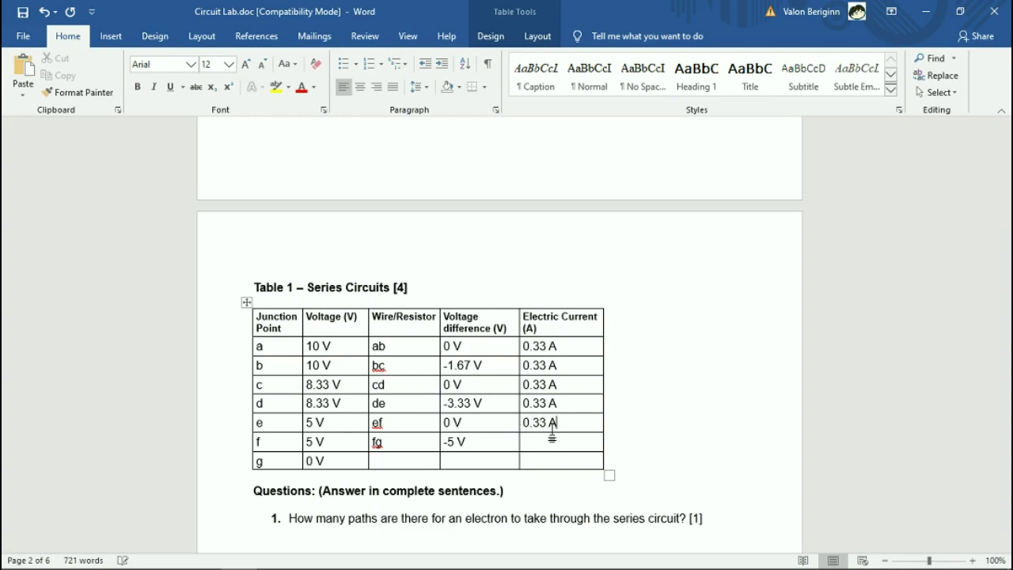
{"action": "key", "text": "alt+Tab"}
{"action": "left_click_drag", "start_coordinate": [509, 389], "coordinate": [376, 428]}
{"action": "key", "text": "alt+Tab"}
{"action": "type", "text": "0.3"}
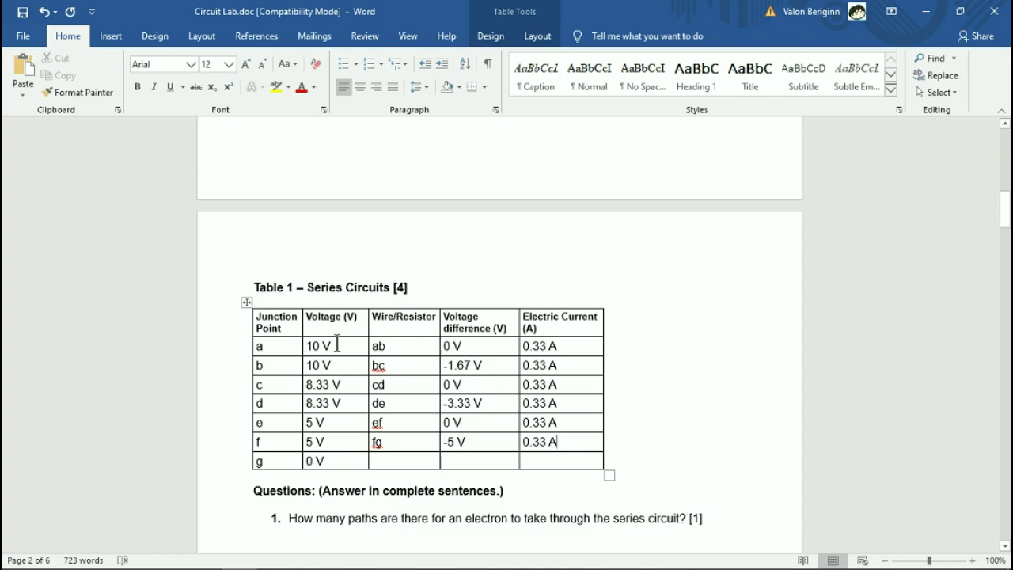
Return from the simulation to Word's completed Table 1 – Series Circuits.
{"action": "key", "text": "alt+Tab"}
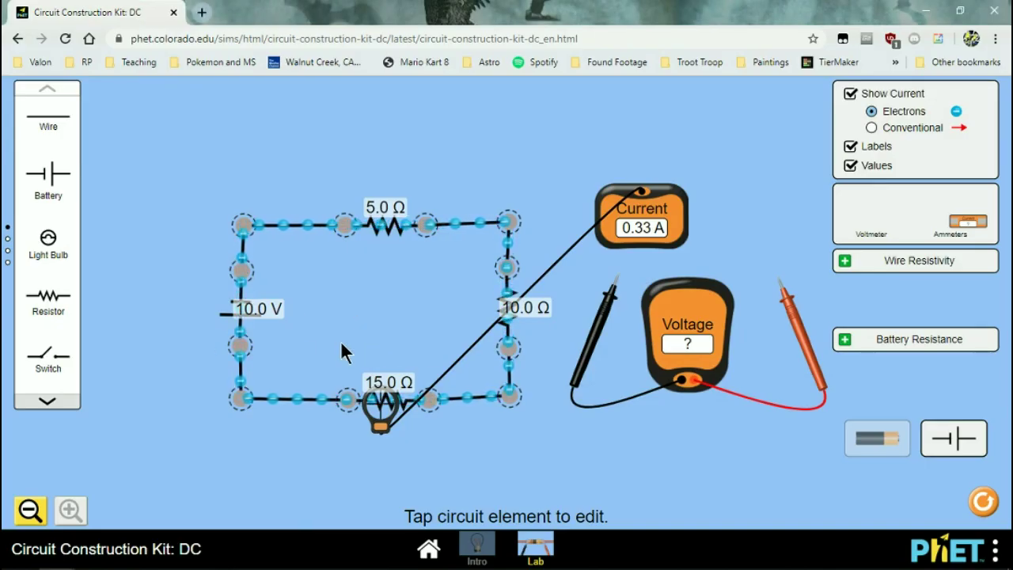
{"action": "key", "text": "alt+Tab"}
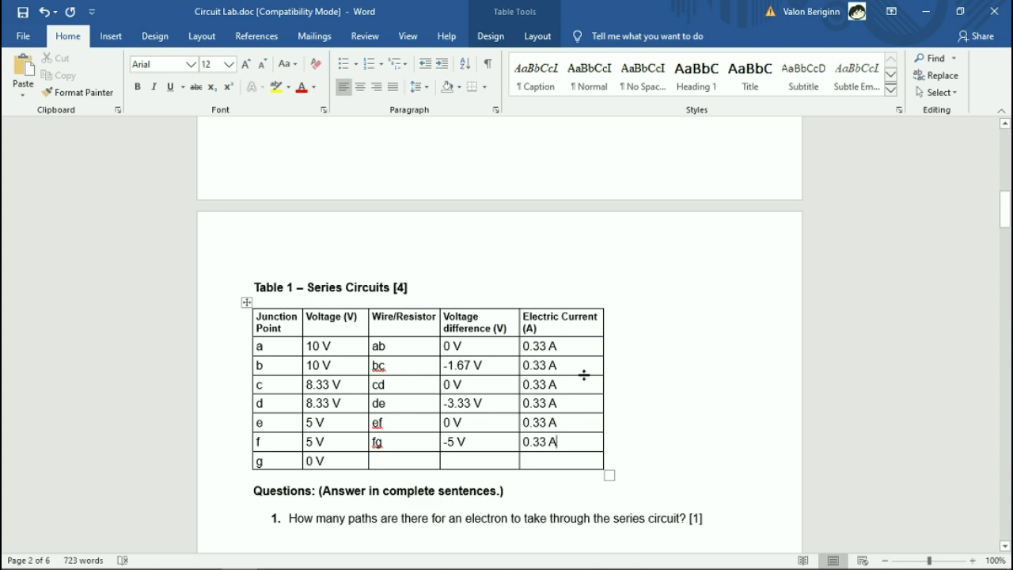
Scroll through Table 1, the series questions and Part II – Parallel Circuits, then show the simulation.
{"action": "scroll", "coordinate": [590, 390], "scroll_direction": "down", "scroll_amount": 3}
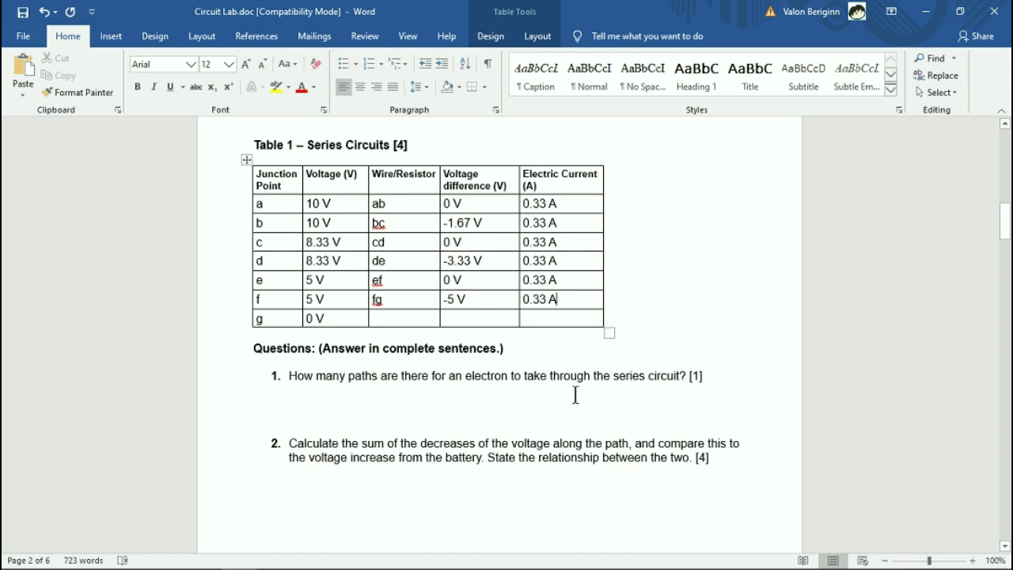
{"action": "key", "text": "alt+Tab"}
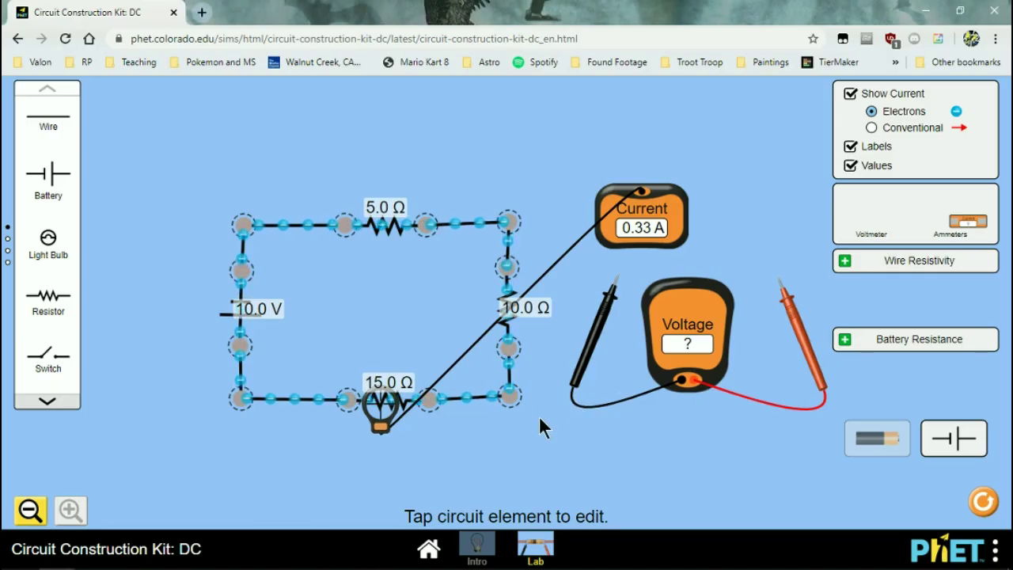
{"action": "key", "text": "alt+Tab"}
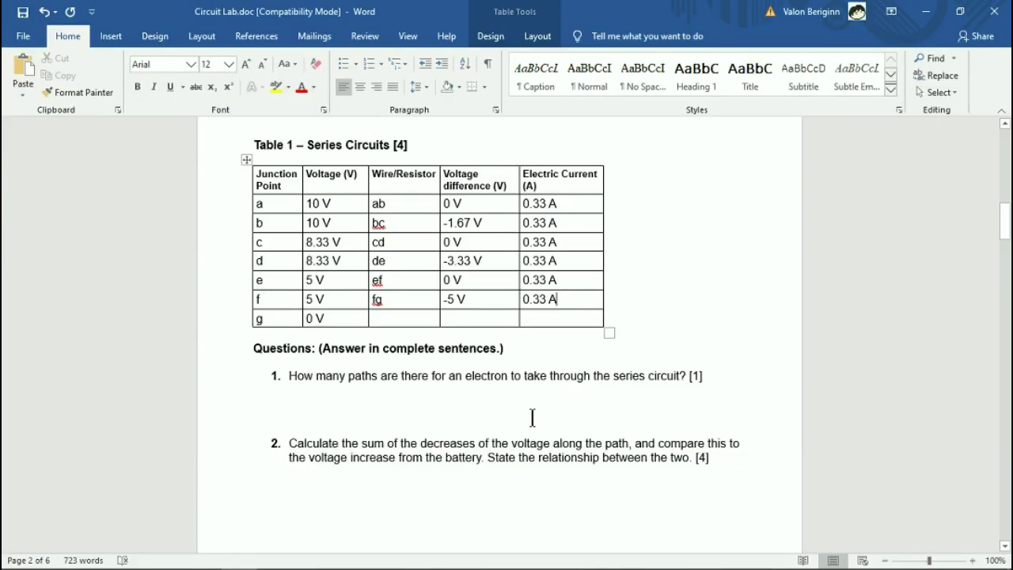
{"action": "scroll", "coordinate": [533, 418], "scroll_direction": "down", "scroll_amount": 2}
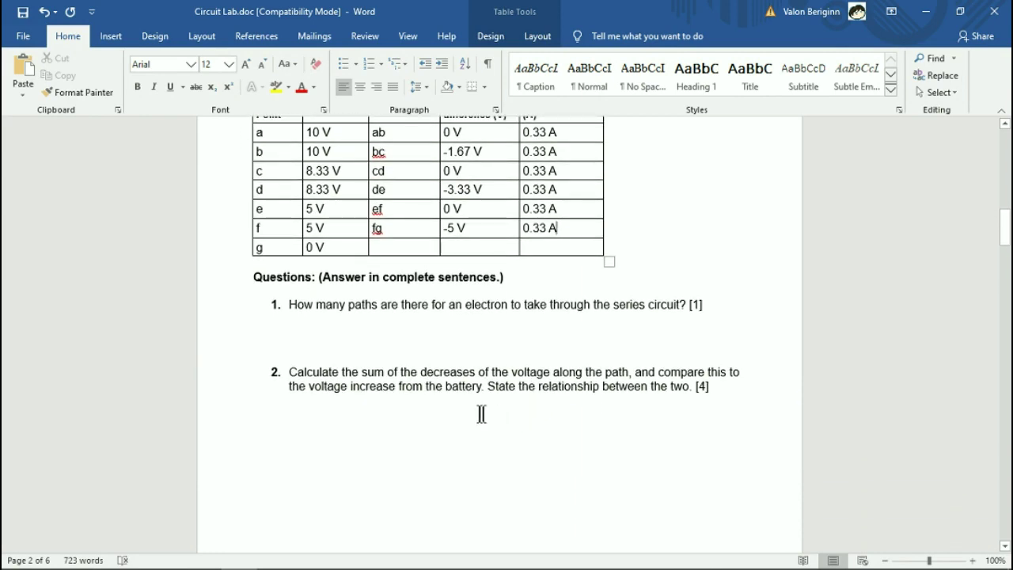
{"action": "scroll", "coordinate": [573, 302], "scroll_direction": "up", "scroll_amount": 5}
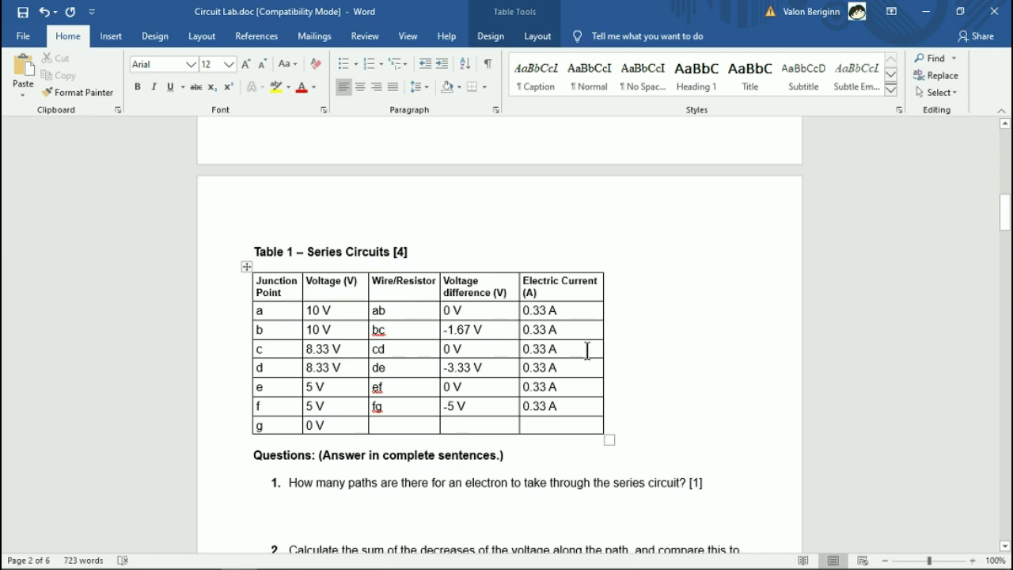
{"action": "scroll", "coordinate": [536, 337], "scroll_direction": "down", "scroll_amount": 9}
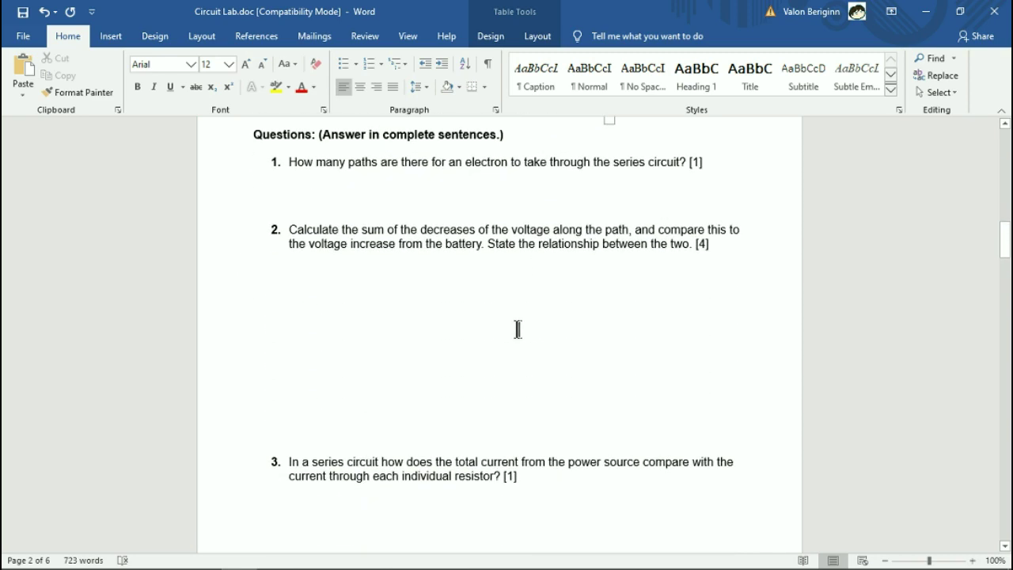
{"action": "scroll", "coordinate": [510, 329], "scroll_direction": "down", "scroll_amount": 3}
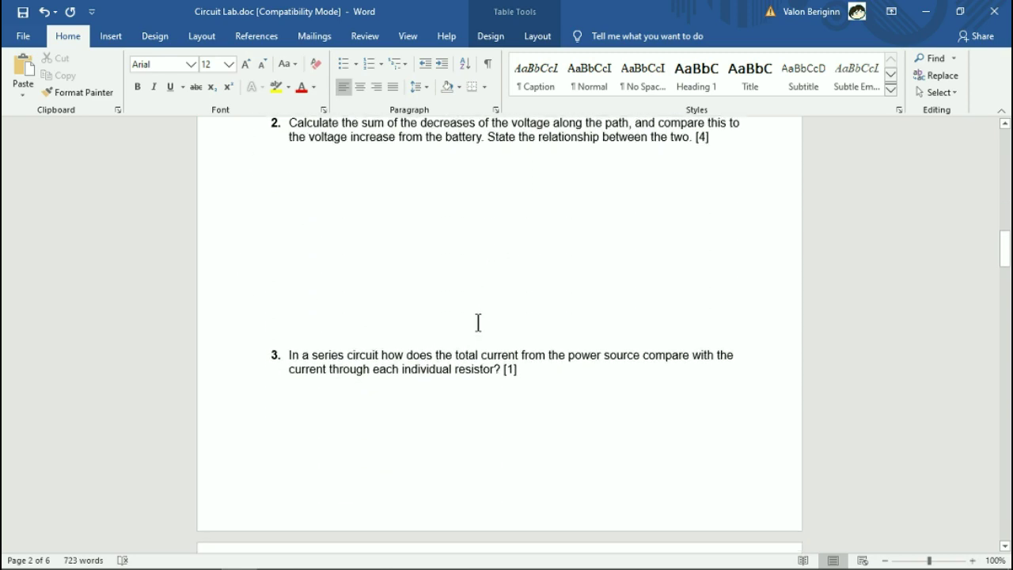
{"action": "scroll", "coordinate": [504, 326], "scroll_direction": "up", "scroll_amount": 7}
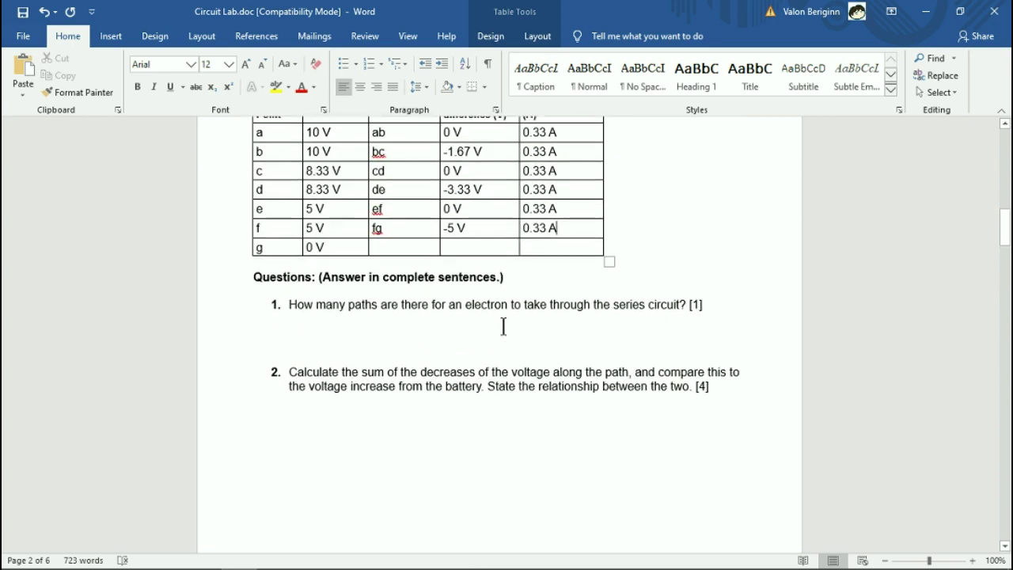
{"action": "scroll", "coordinate": [508, 341], "scroll_direction": "down", "scroll_amount": 16}
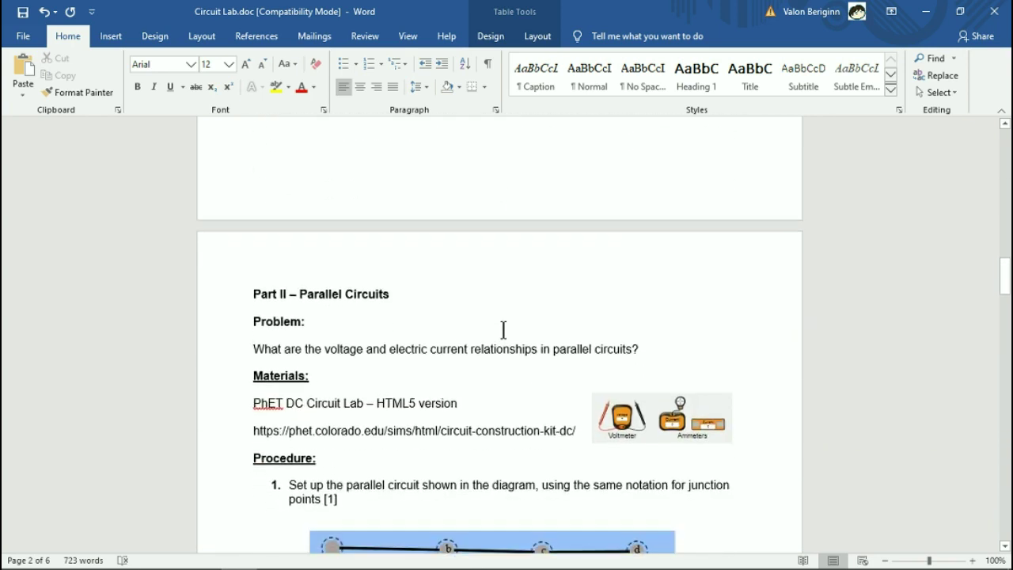
{"action": "scroll", "coordinate": [504, 330], "scroll_direction": "down", "scroll_amount": 1}
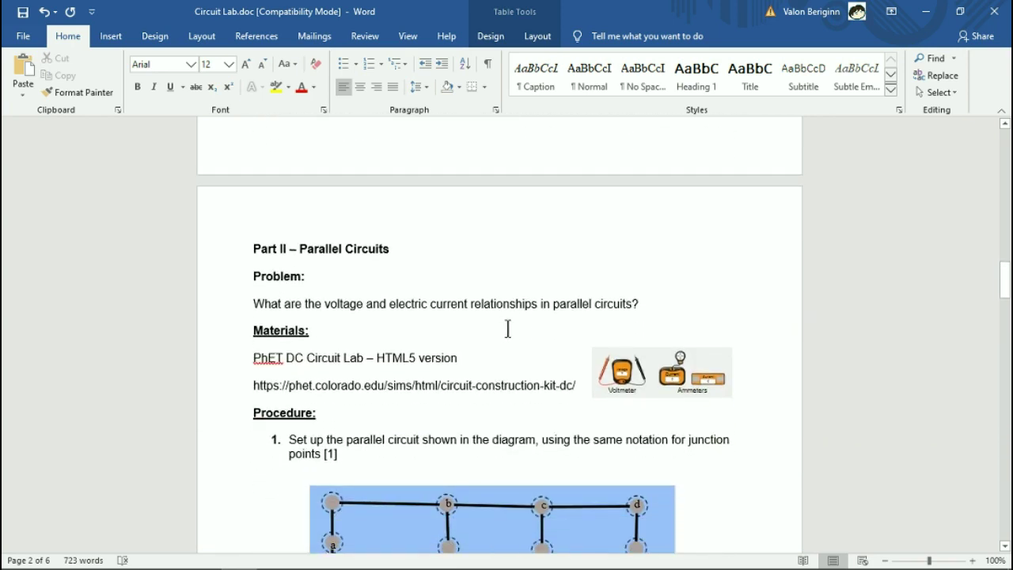
{"action": "key", "text": "alt+Tab"}
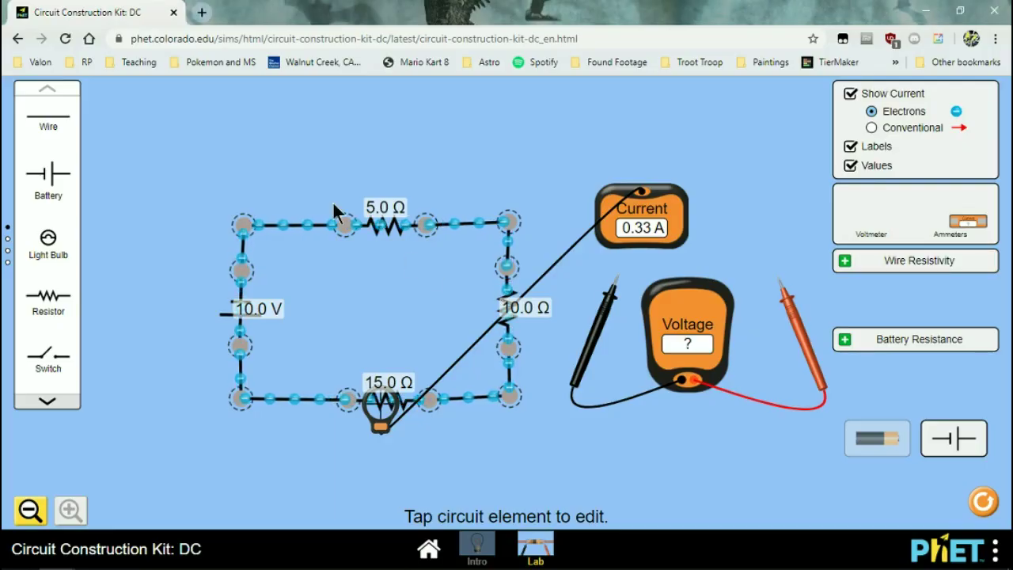
{"action": "key", "text": "alt+Tab"}
{"action": "scroll", "coordinate": [511, 257], "scroll_direction": "up", "scroll_amount": 15}
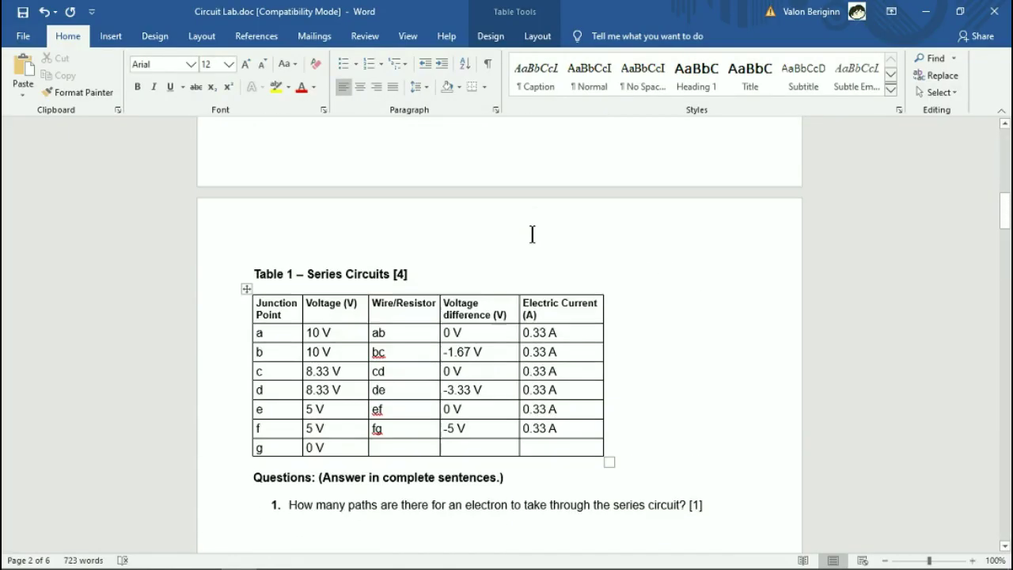
{"action": "scroll", "coordinate": [534, 236], "scroll_direction": "up", "scroll_amount": 10}
{"action": "scroll", "coordinate": [509, 345], "scroll_direction": "down", "scroll_amount": 1}
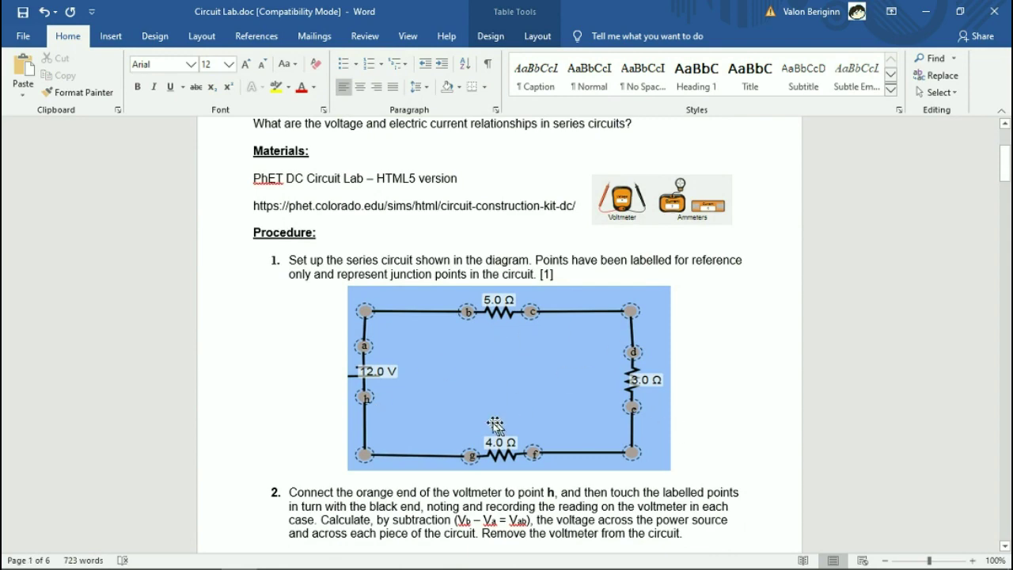
{"action": "scroll", "coordinate": [478, 421], "scroll_direction": "down", "scroll_amount": 3}
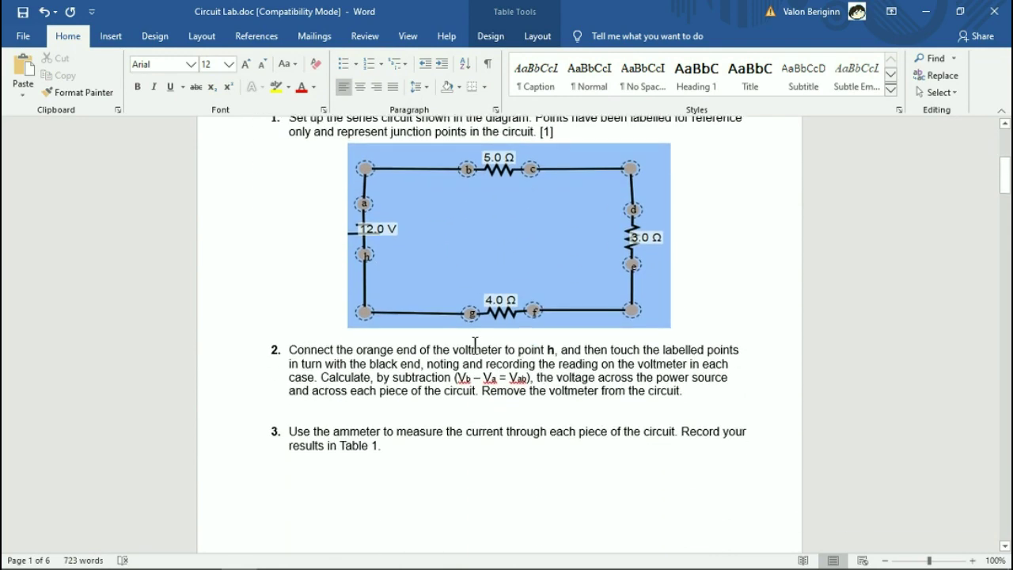
{"action": "scroll", "coordinate": [475, 345], "scroll_direction": "down", "scroll_amount": 20}
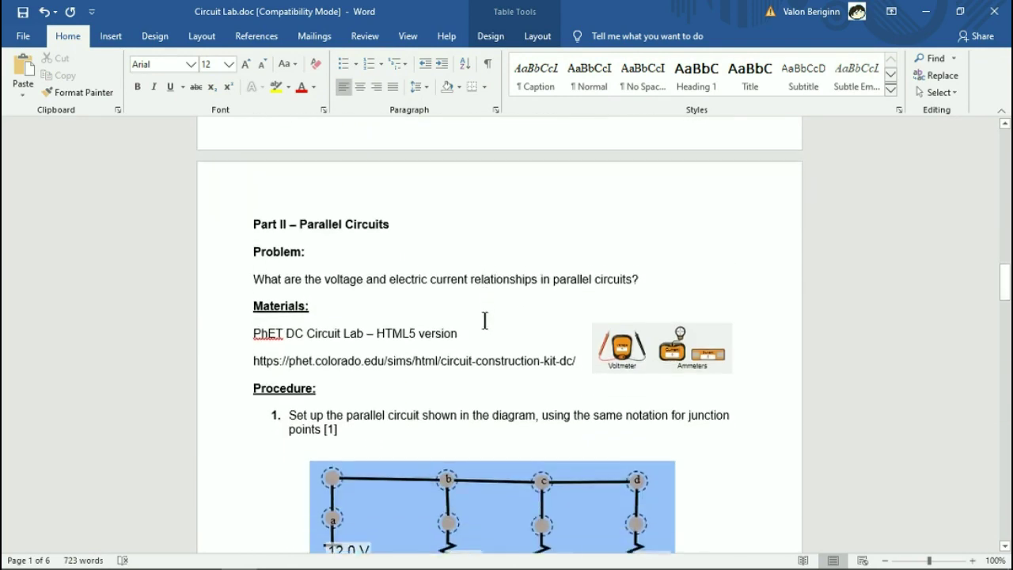
{"action": "scroll", "coordinate": [485, 322], "scroll_direction": "up", "scroll_amount": 1}
{"action": "scroll", "coordinate": [489, 329], "scroll_direction": "down", "scroll_amount": 1}
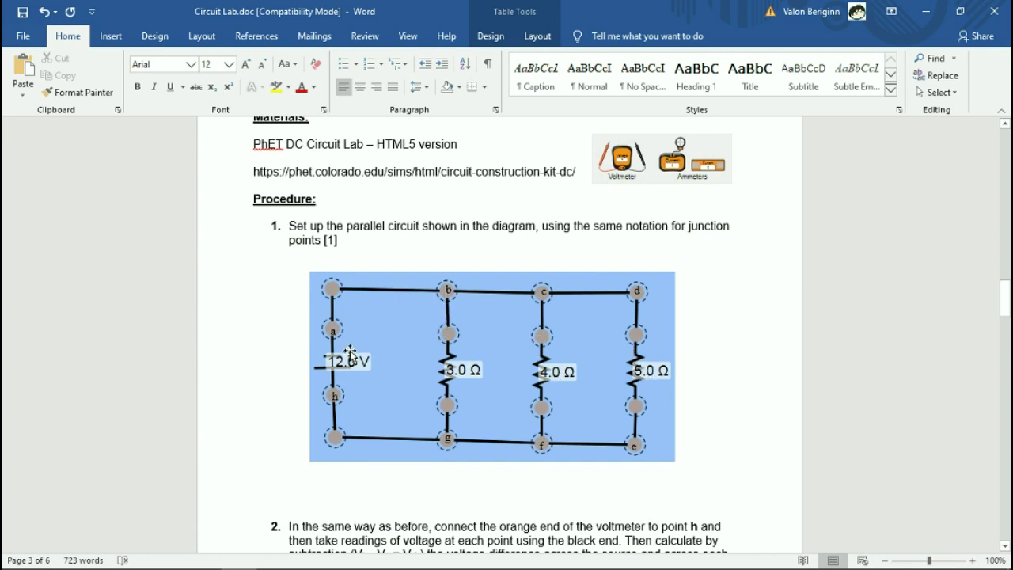
{"action": "key", "text": "alt+Tab"}
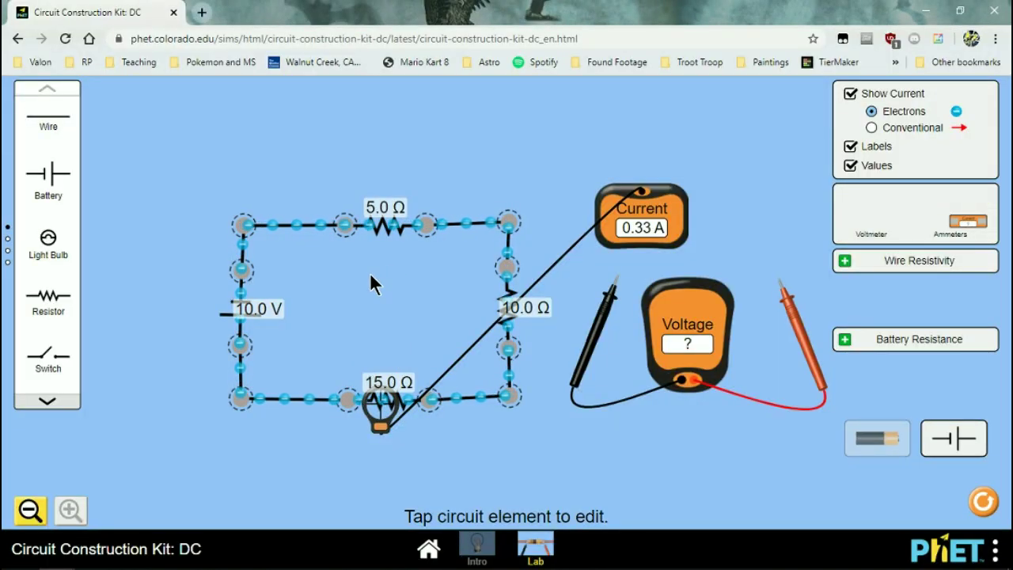
Pull the ammeter probe off the wire near the 15.0 Ω resistor and return to the worksheet.
{"action": "left_click_drag", "start_coordinate": [383, 426], "coordinate": [595, 163]}
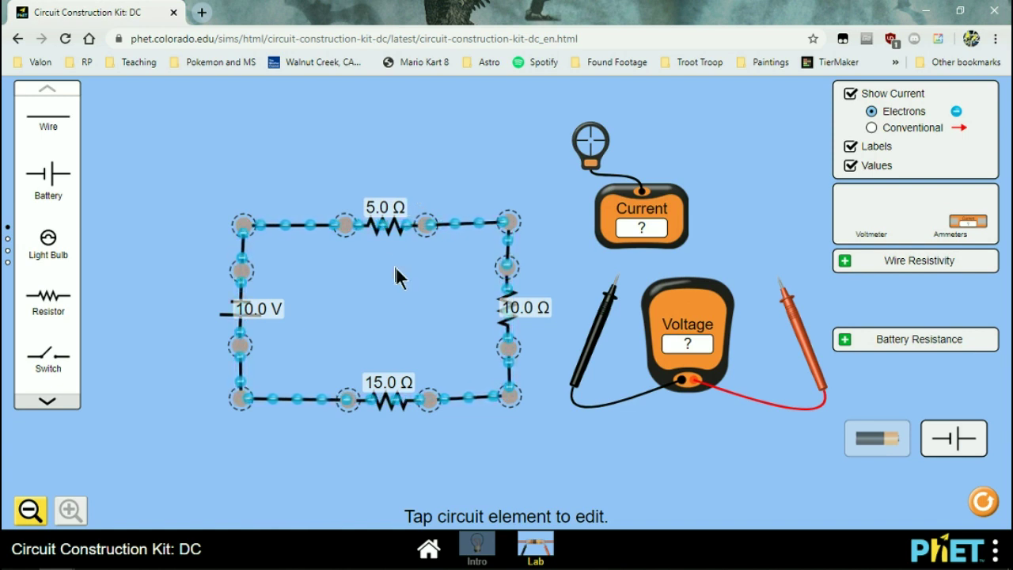
{"action": "key", "text": "alt+Tab"}
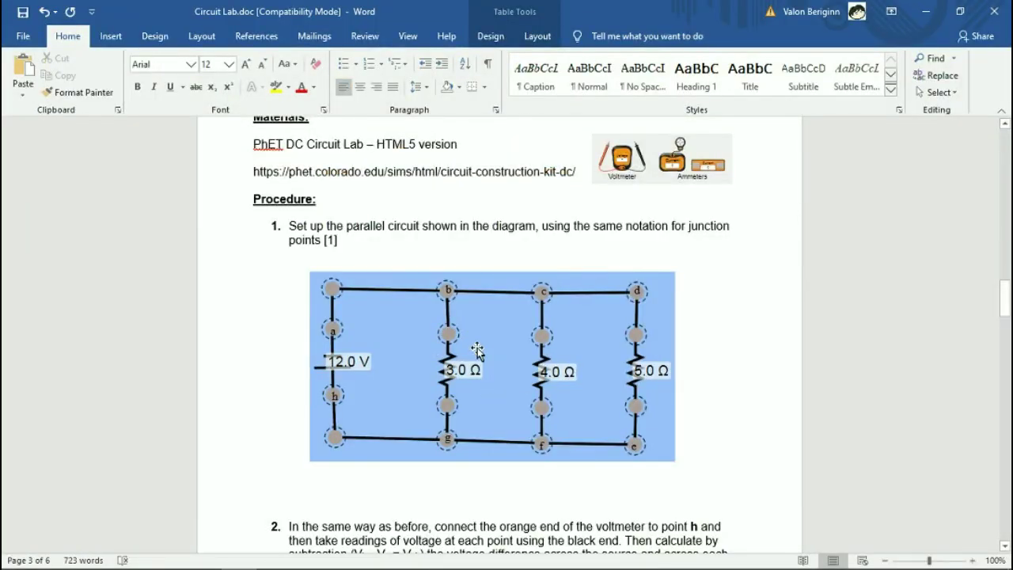
Scroll past Table 2 and the parallel-circuit questions to Part III's 12.0 V, 3.0/4.0/6.0 Ω diagram.
{"action": "scroll", "coordinate": [475, 344], "scroll_direction": "down", "scroll_amount": 4}
{"action": "scroll", "coordinate": [459, 323], "scroll_direction": "up", "scroll_amount": 3}
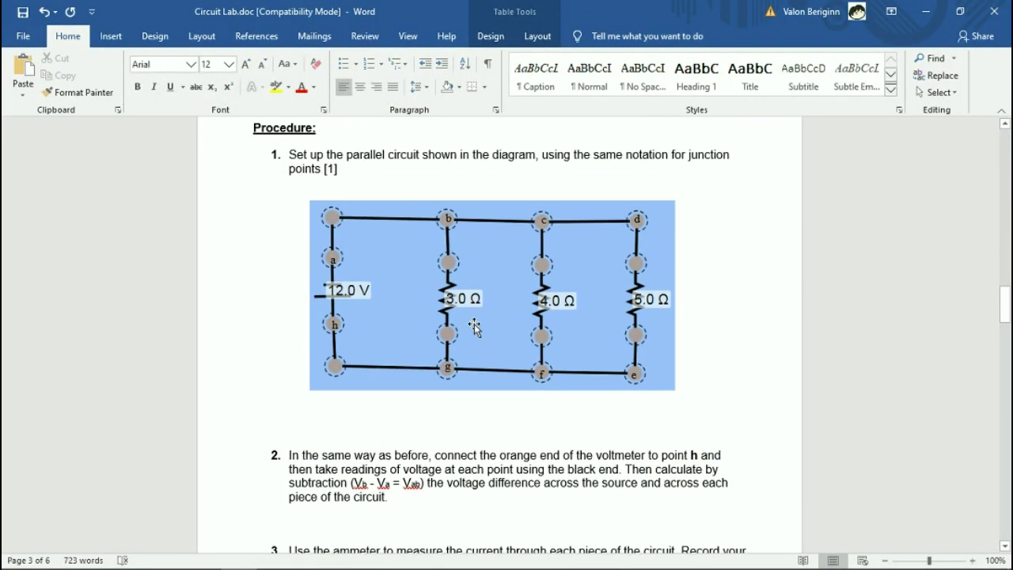
{"action": "scroll", "coordinate": [466, 368], "scroll_direction": "down", "scroll_amount": 5}
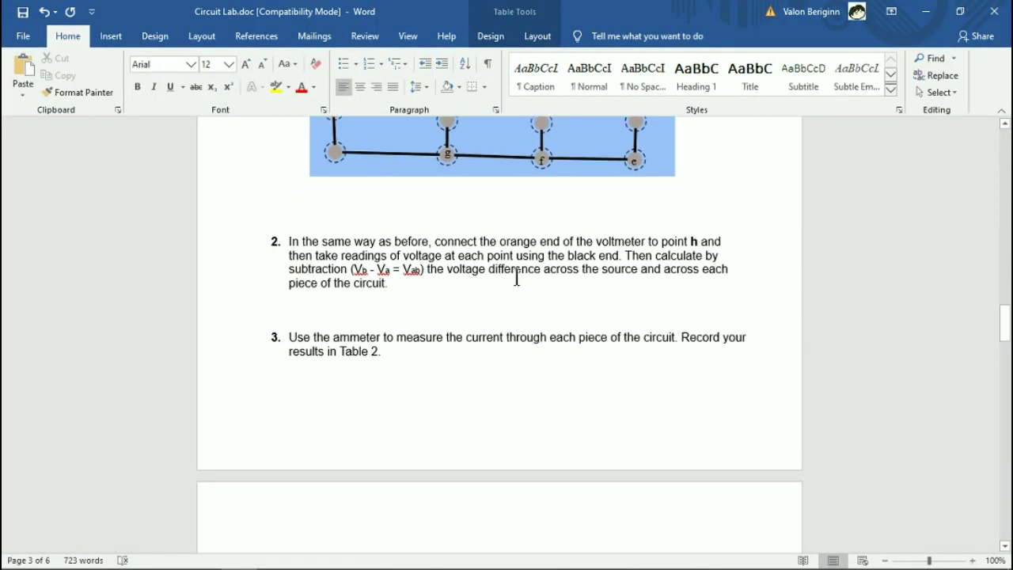
{"action": "scroll", "coordinate": [513, 288], "scroll_direction": "down", "scroll_amount": 7}
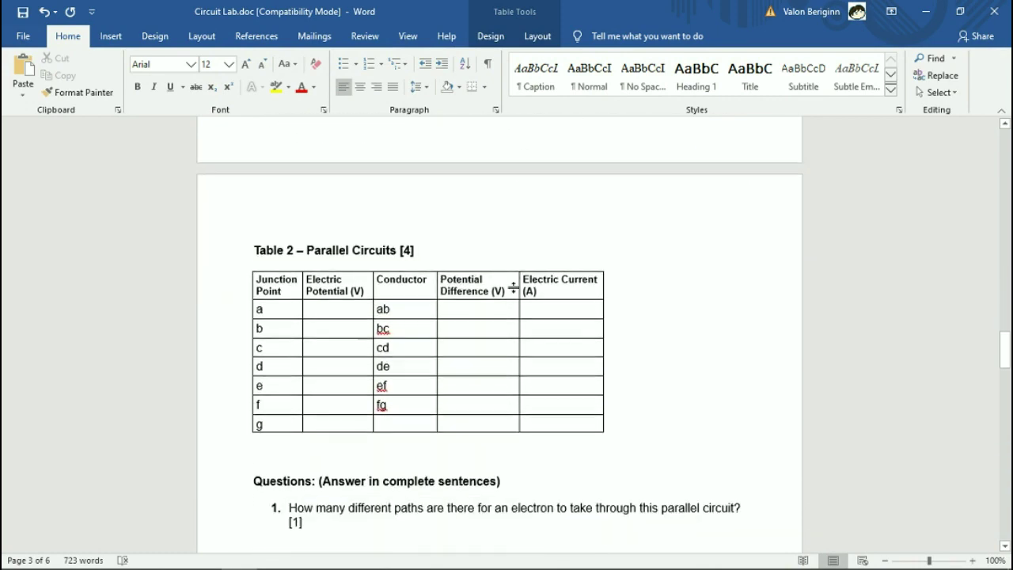
{"action": "scroll", "coordinate": [464, 338], "scroll_direction": "down", "scroll_amount": 7}
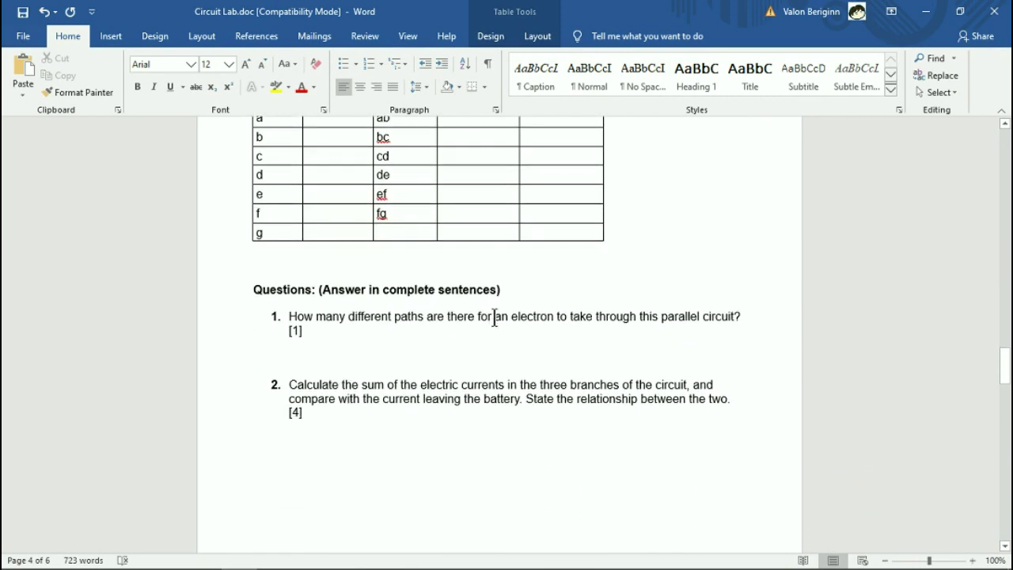
{"action": "scroll", "coordinate": [494, 318], "scroll_direction": "down", "scroll_amount": 5}
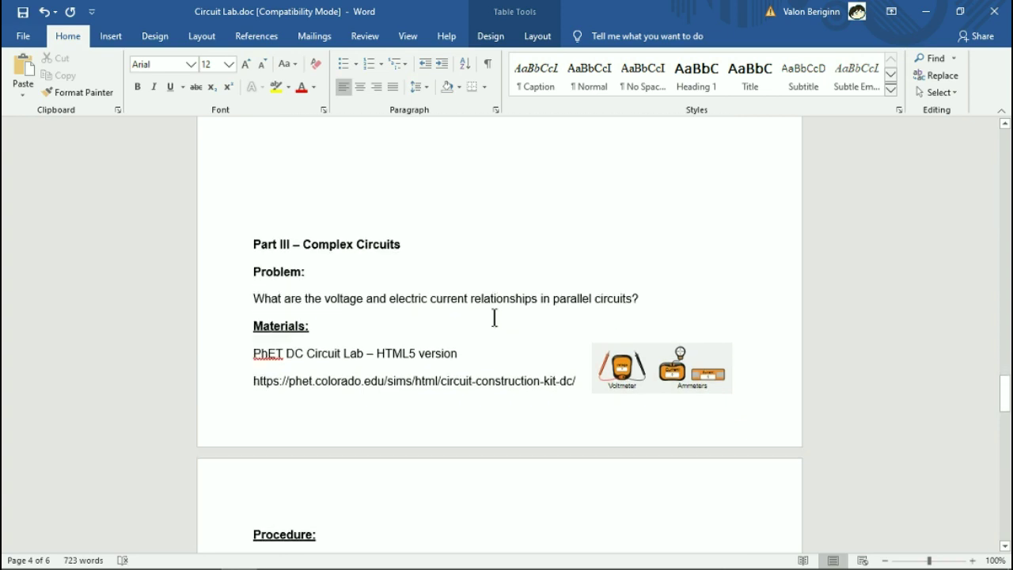
{"action": "scroll", "coordinate": [494, 318], "scroll_direction": "down", "scroll_amount": 5}
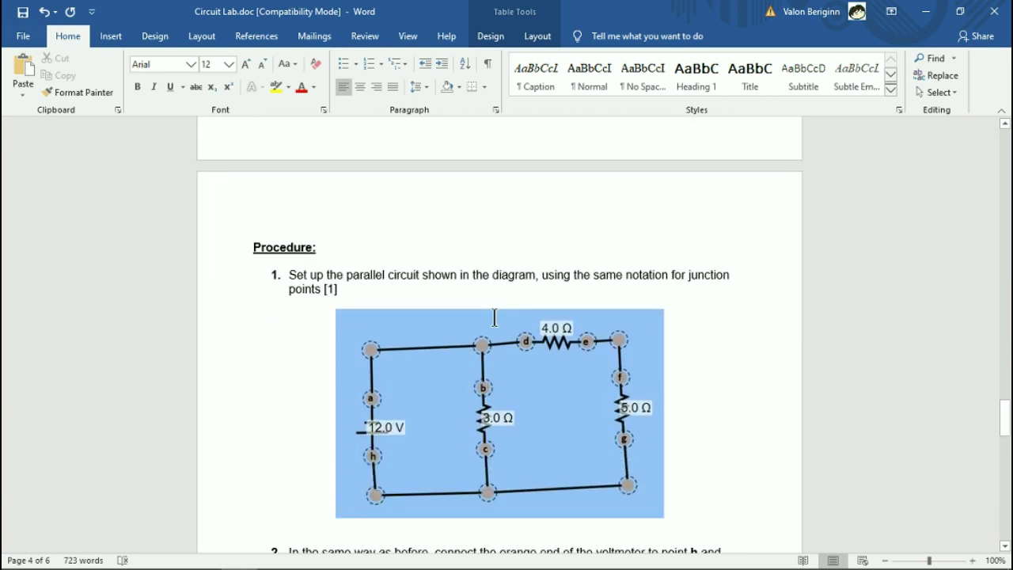
{"action": "scroll", "coordinate": [618, 308], "scroll_direction": "down", "scroll_amount": 1}
{"action": "scroll", "coordinate": [692, 326], "scroll_direction": "down", "scroll_amount": 1}
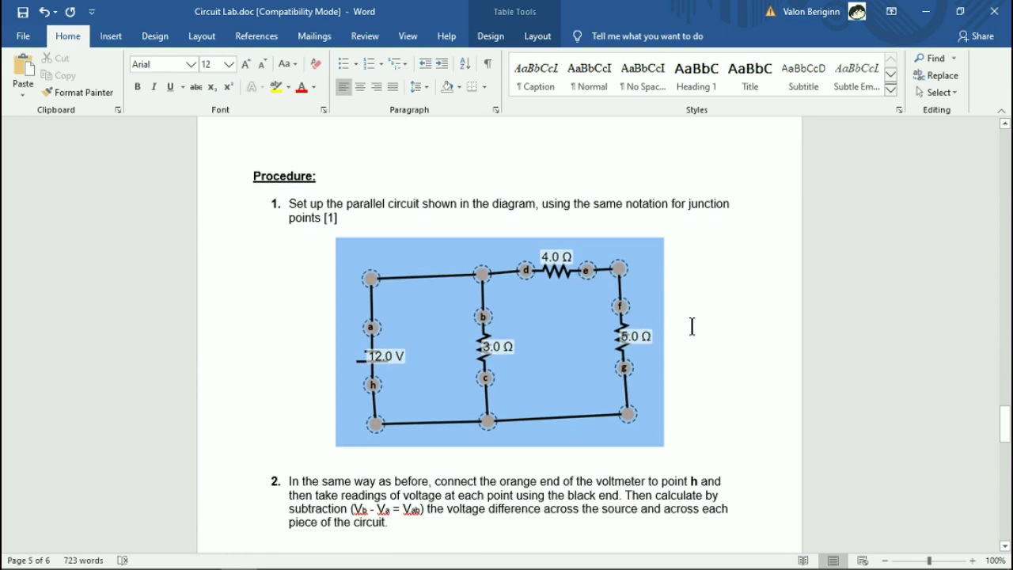
{"action": "scroll", "coordinate": [662, 328], "scroll_direction": "down", "scroll_amount": 1}
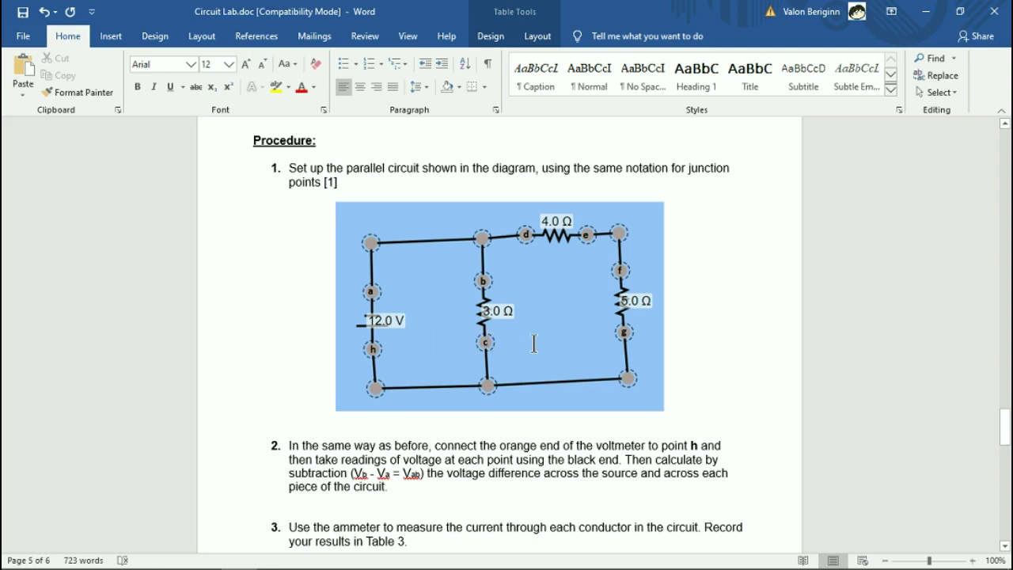
{"action": "scroll", "coordinate": [534, 343], "scroll_direction": "down", "scroll_amount": 5}
{"action": "scroll", "coordinate": [481, 338], "scroll_direction": "down", "scroll_amount": 4}
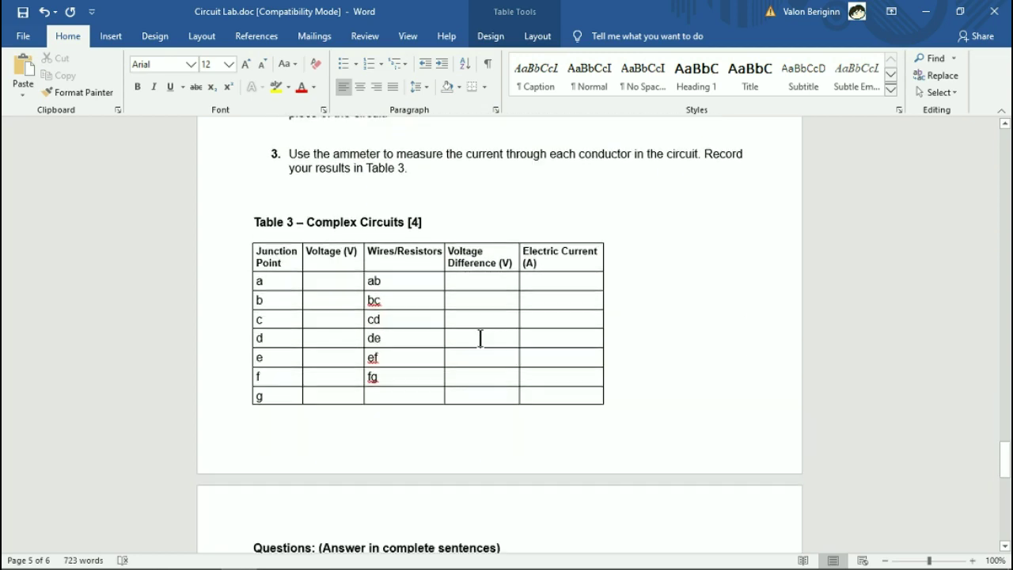
{"action": "scroll", "coordinate": [479, 319], "scroll_direction": "down", "scroll_amount": 5}
{"action": "scroll", "coordinate": [503, 279], "scroll_direction": "up", "scroll_amount": 2}
{"action": "scroll", "coordinate": [506, 280], "scroll_direction": "up", "scroll_amount": 12}
{"action": "scroll", "coordinate": [535, 290], "scroll_direction": "up", "scroll_amount": 20}
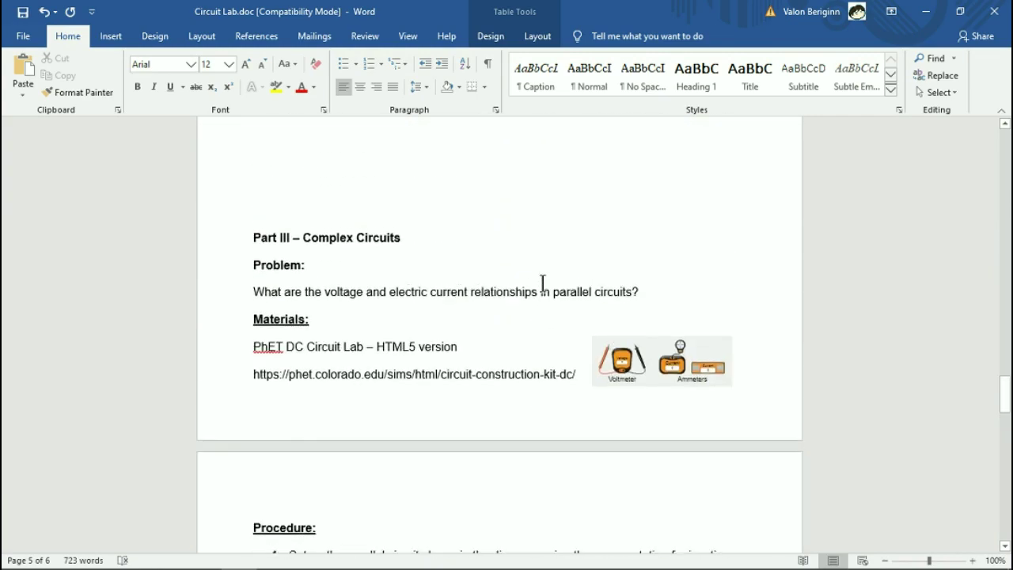
{"action": "scroll", "coordinate": [543, 283], "scroll_direction": "up", "scroll_amount": 20}
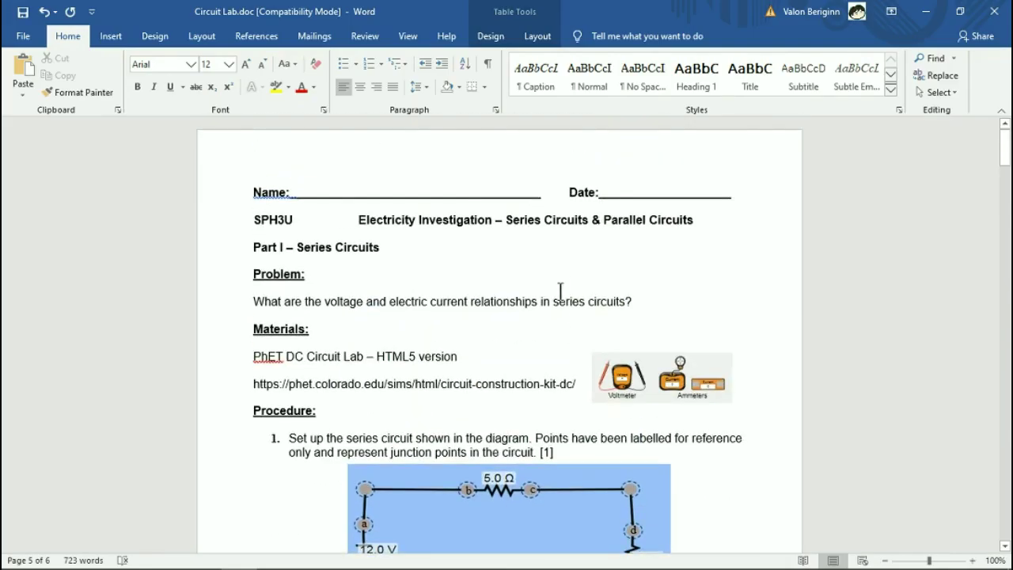
Switch to lifelike view and delete the 5.0, 10.0 and 15.0 Ω resistors.
{"action": "key", "text": "alt+Tab"}
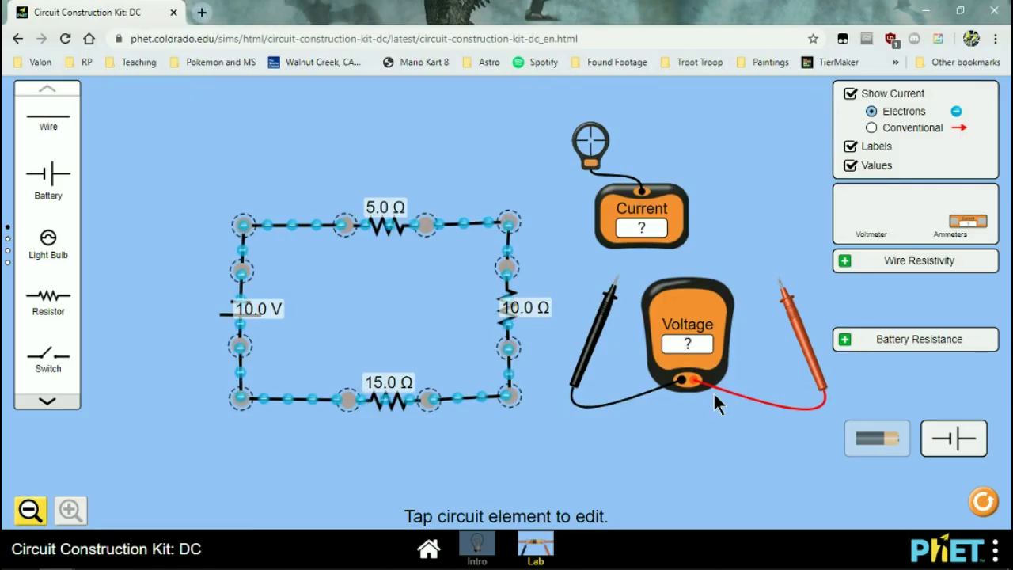
{"action": "left_click", "coordinate": [877, 439]}
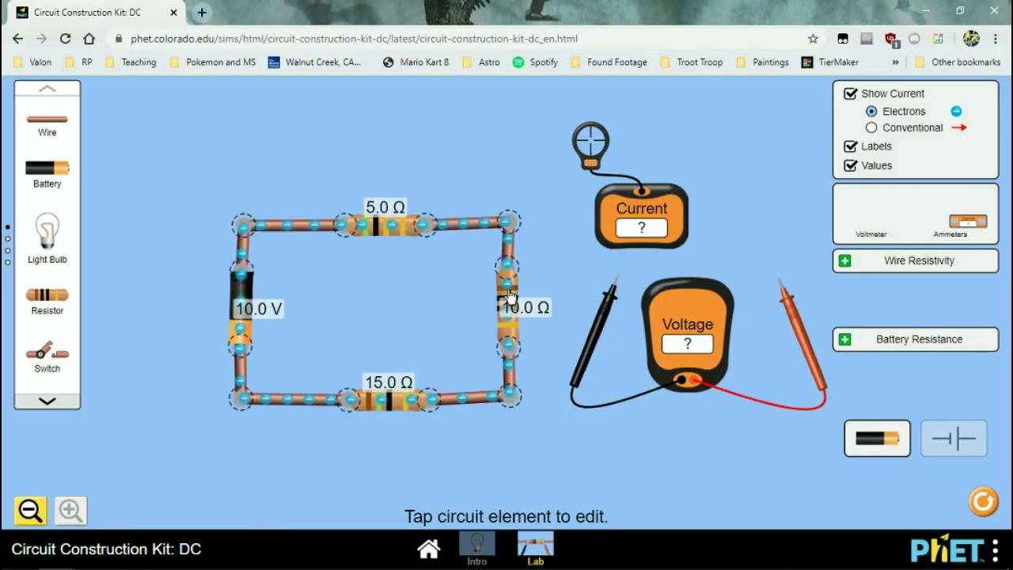
{"action": "left_click", "coordinate": [386, 239]}
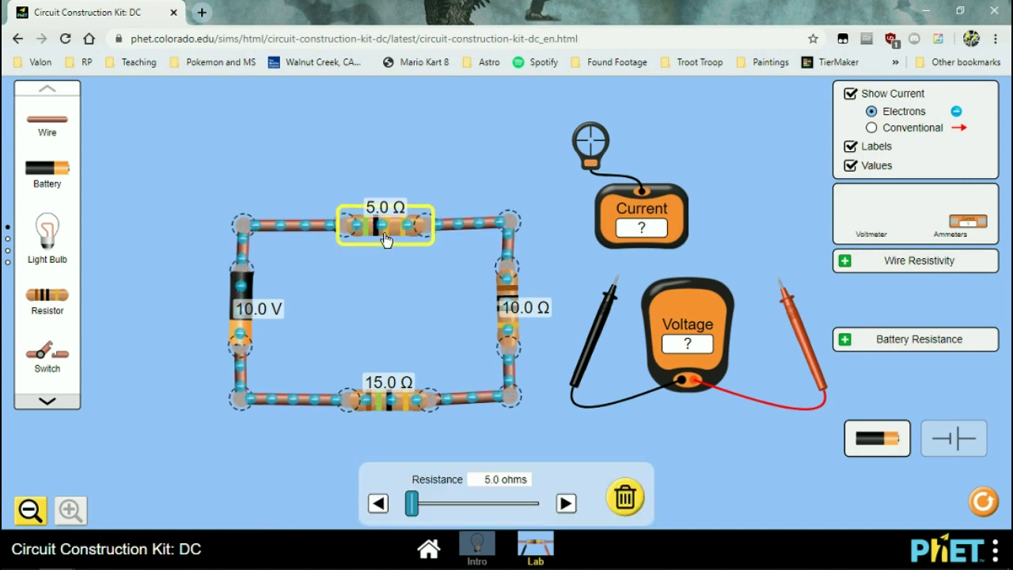
{"action": "left_click", "coordinate": [626, 497]}
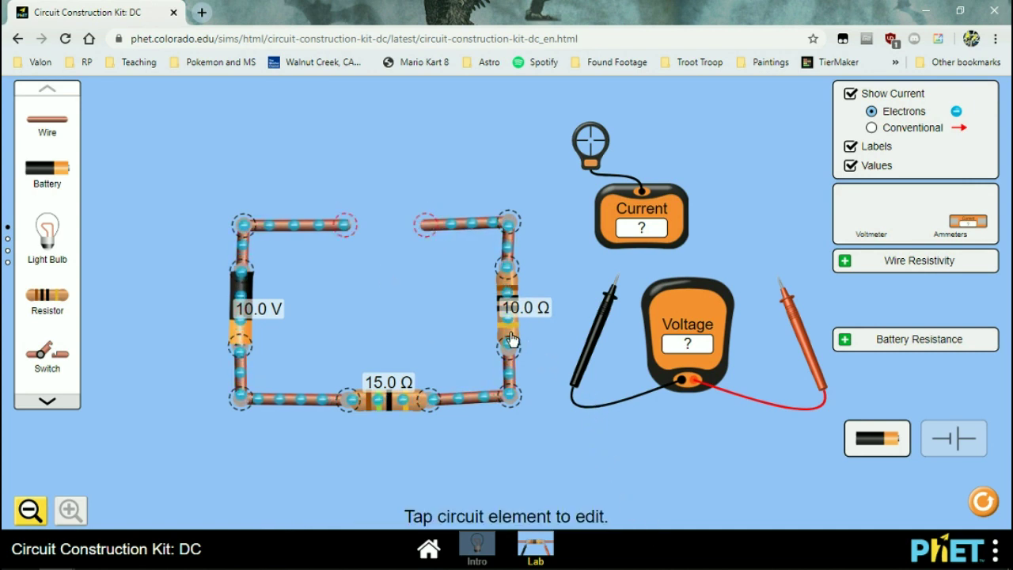
{"action": "left_click", "coordinate": [510, 338]}
{"action": "left_click", "coordinate": [625, 496]}
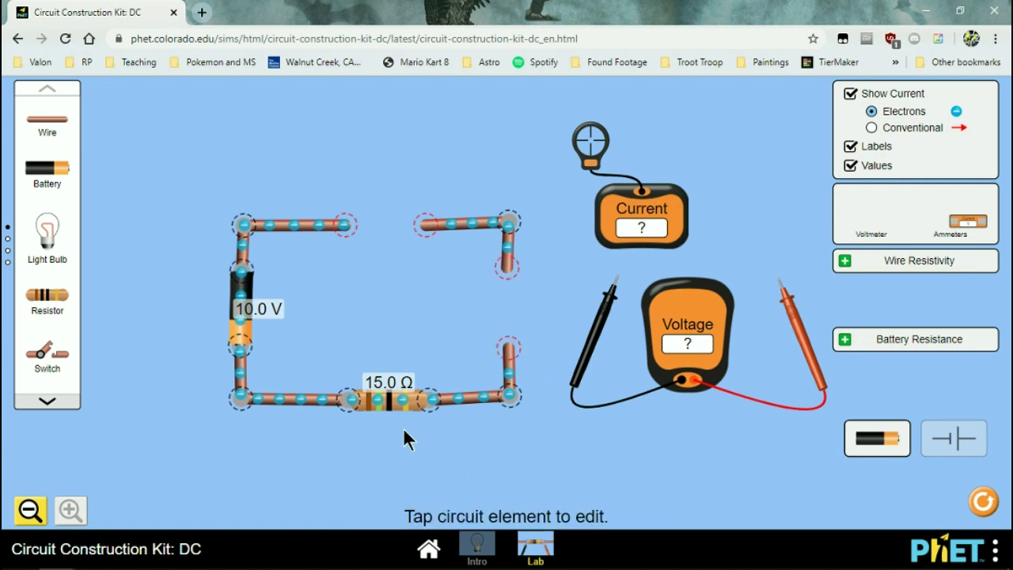
{"action": "left_click", "coordinate": [403, 414]}
{"action": "left_click", "coordinate": [624, 497]}
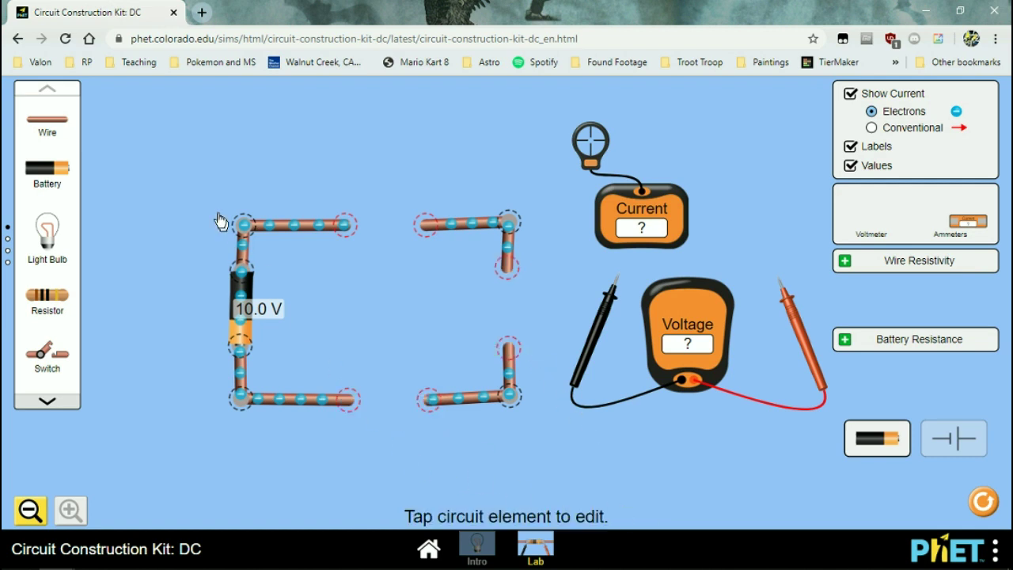
Place three light bulbs in the top, right and bottom gaps and reconnect the wires.
{"action": "left_click_drag", "start_coordinate": [48, 237], "coordinate": [379, 215]}
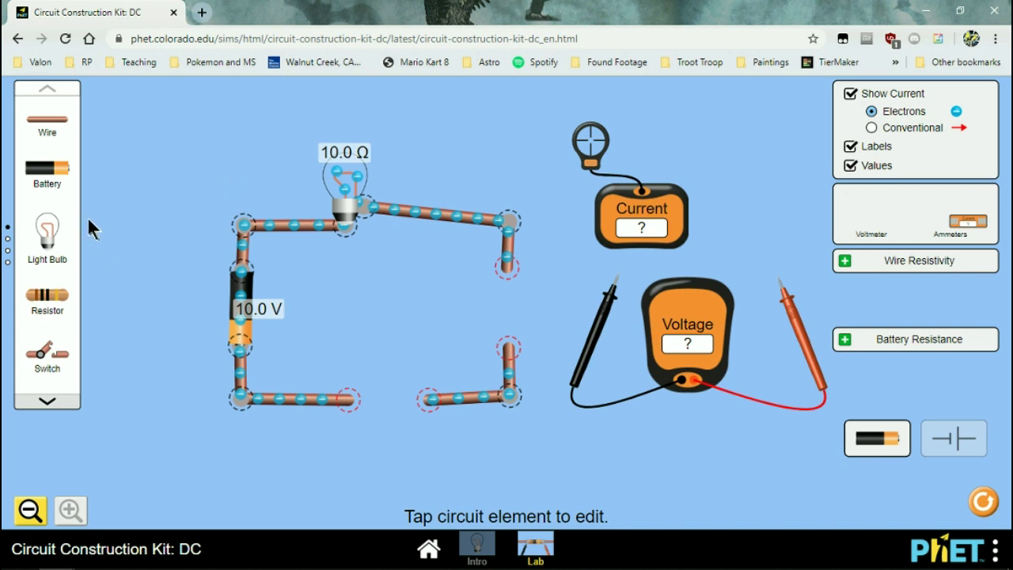
{"action": "left_click_drag", "start_coordinate": [62, 244], "coordinate": [518, 336]}
{"action": "left_click_drag", "start_coordinate": [513, 267], "coordinate": [543, 317]}
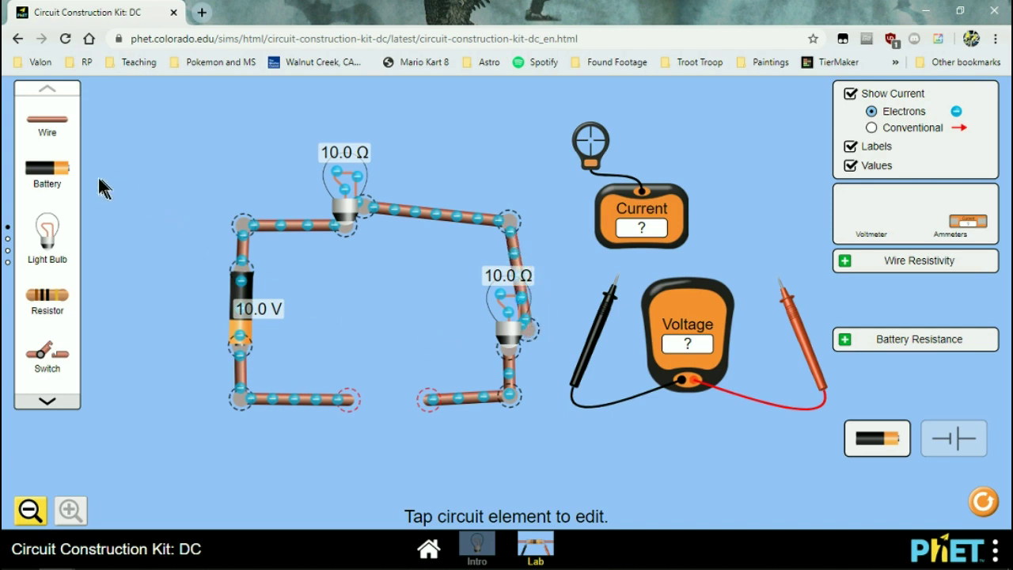
{"action": "left_click_drag", "start_coordinate": [54, 253], "coordinate": [357, 385]}
{"action": "left_click_drag", "start_coordinate": [427, 402], "coordinate": [370, 381]}
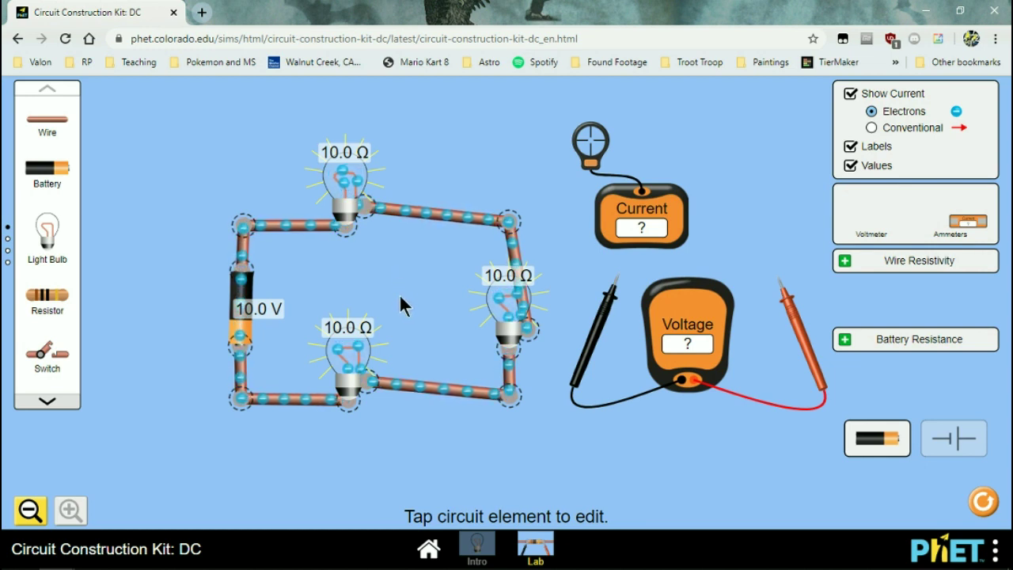
Set the lower bulb's resistance to 15.0 Ω.
{"action": "left_click", "coordinate": [356, 358]}
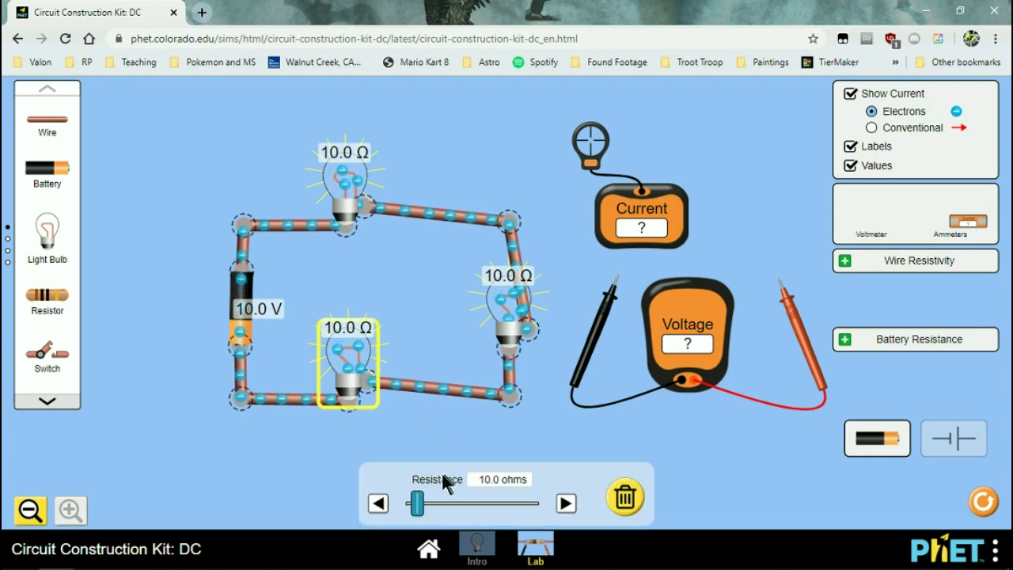
{"action": "left_click", "coordinate": [566, 503]}
{"action": "left_click", "coordinate": [566, 503]}
{"action": "left_click", "coordinate": [566, 503]}
{"action": "left_click", "coordinate": [566, 504]}
{"action": "left_click", "coordinate": [566, 503]}
{"action": "left_click", "coordinate": [566, 503]}
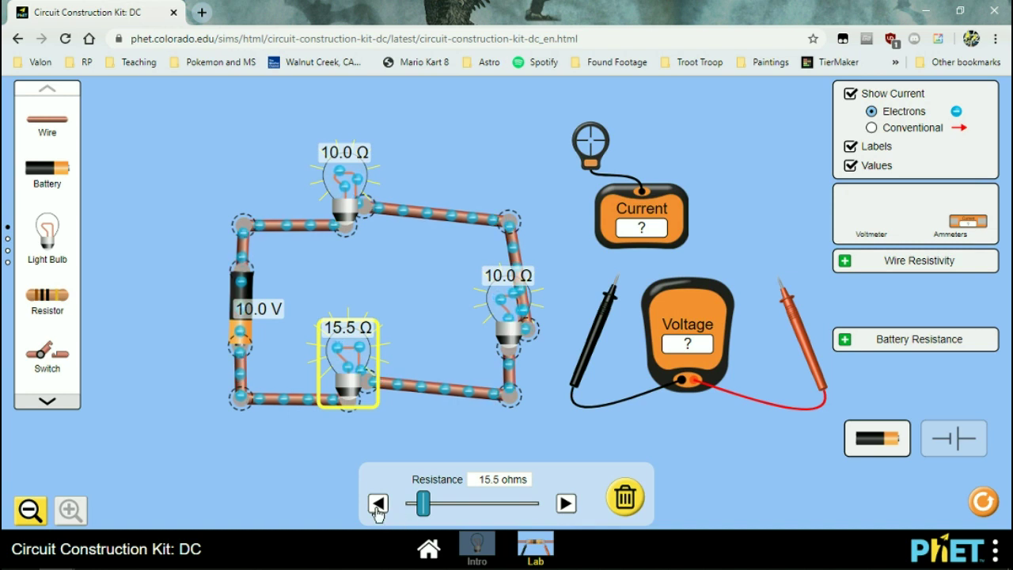
{"action": "left_click", "coordinate": [377, 503]}
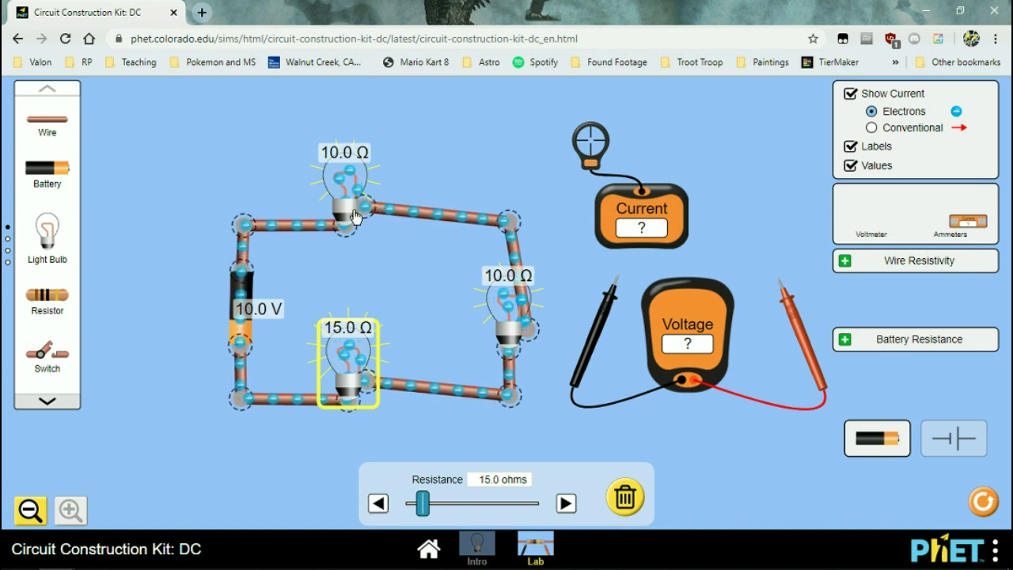
Lower the top bulb's resistance to 5.0 Ω.
{"action": "left_click", "coordinate": [343, 218]}
{"action": "left_click", "coordinate": [379, 505]}
{"action": "left_click", "coordinate": [378, 505]}
{"action": "left_click", "coordinate": [379, 505]}
{"action": "left_click", "coordinate": [379, 505]}
{"action": "left_click", "coordinate": [378, 505]}
{"action": "left_click", "coordinate": [378, 505]}
{"action": "left_click", "coordinate": [378, 505]}
{"action": "left_click", "coordinate": [379, 505]}
{"action": "left_click", "coordinate": [379, 505]}
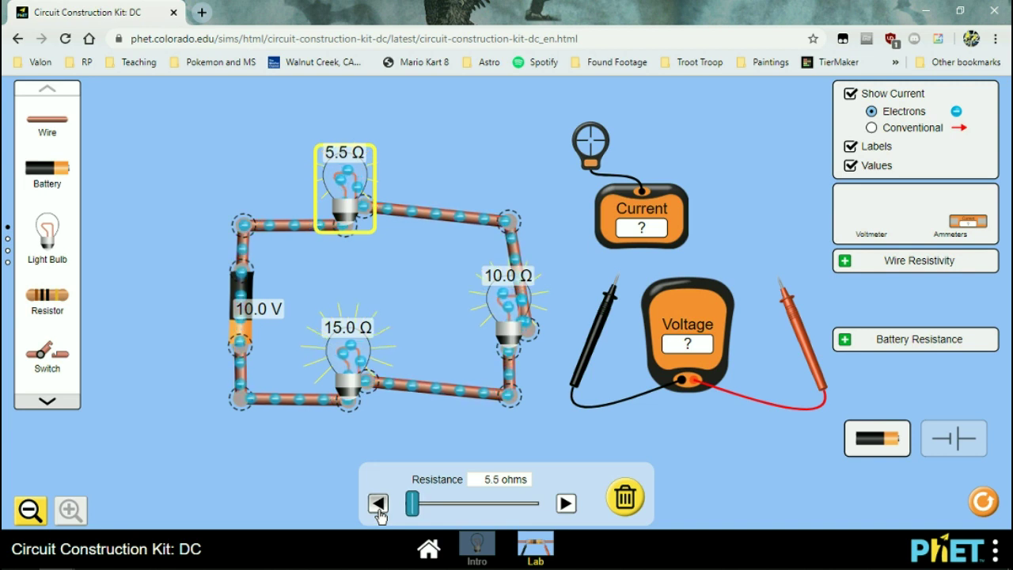
{"action": "left_click", "coordinate": [379, 505]}
{"action": "left_click", "coordinate": [478, 141]}
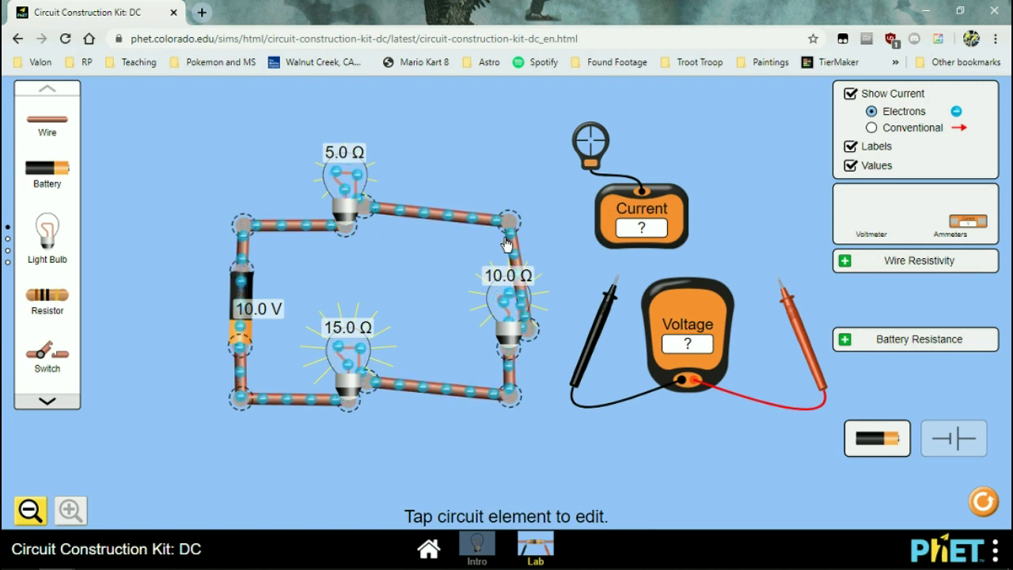
Set the right bulb to 15.0 Ω, then return the voltmeter and ammeter to the toolbox.
{"action": "left_click", "coordinate": [512, 346]}
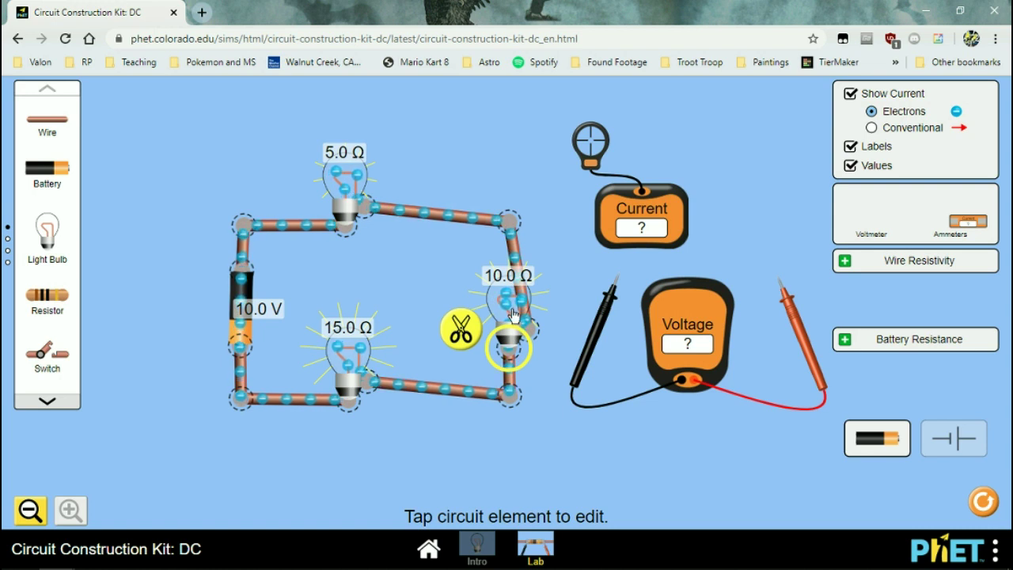
{"action": "left_click", "coordinate": [507, 315]}
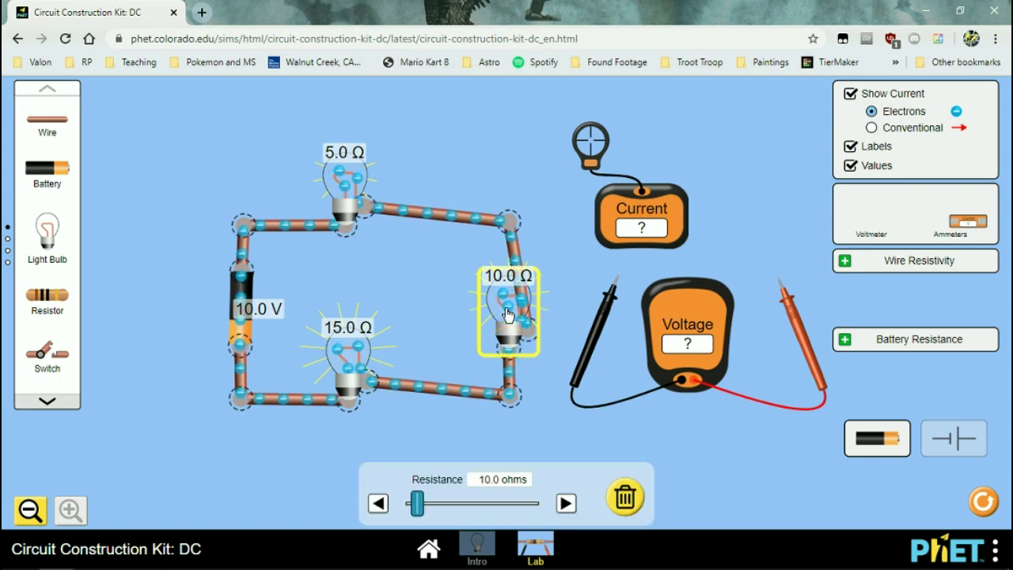
{"action": "left_click_drag", "start_coordinate": [379, 505], "coordinate": [379, 505]}
{"action": "left_click", "coordinate": [378, 505]}
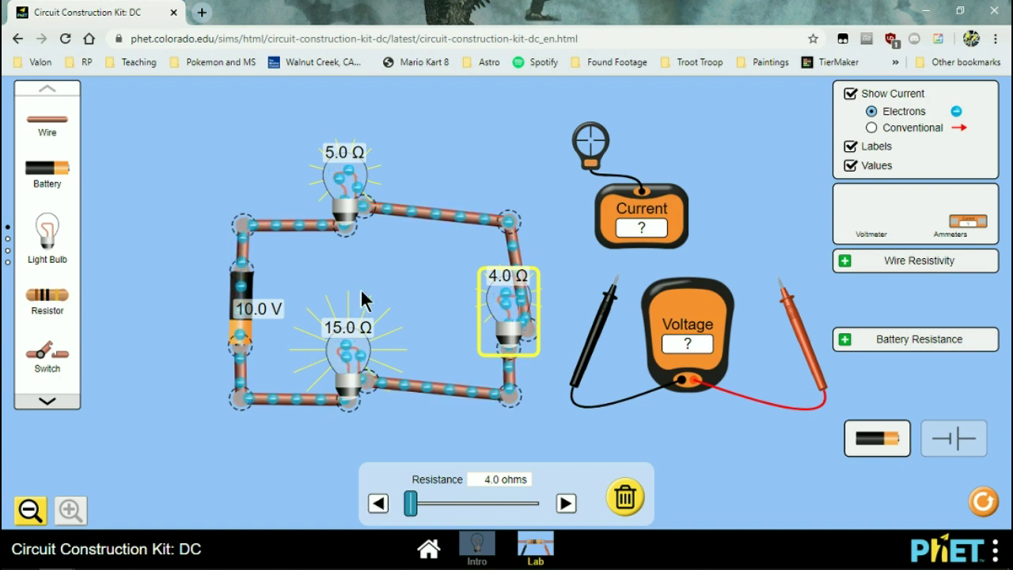
{"action": "left_click", "coordinate": [566, 503]}
{"action": "left_click", "coordinate": [566, 503]}
{"action": "left_click", "coordinate": [566, 503]}
{"action": "left_click", "coordinate": [566, 503]}
{"action": "left_click", "coordinate": [566, 503]}
{"action": "left_click", "coordinate": [566, 503]}
{"action": "left_click", "coordinate": [566, 504]}
{"action": "left_click", "coordinate": [566, 504]}
{"action": "left_click", "coordinate": [566, 503]}
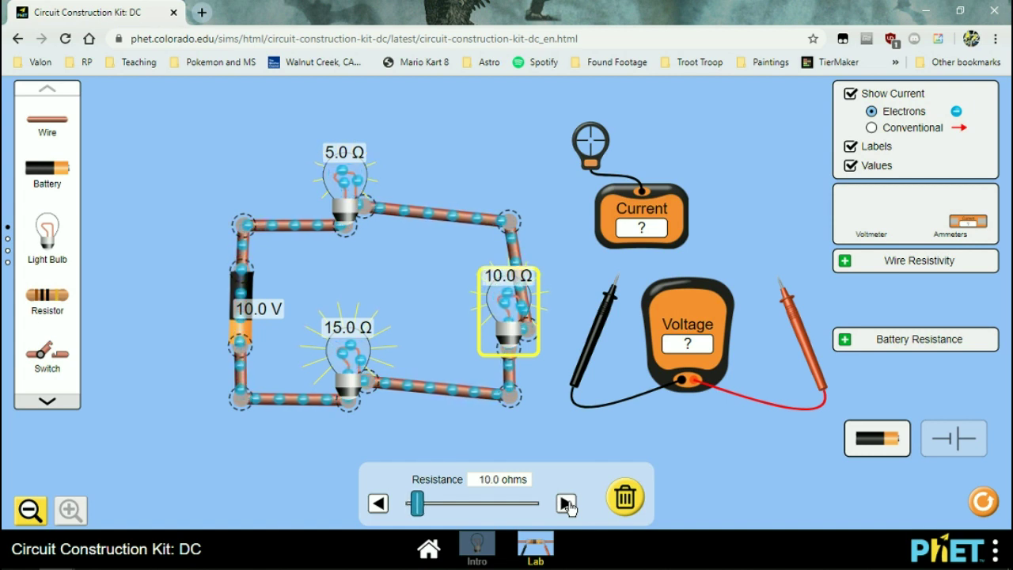
{"action": "left_click", "coordinate": [566, 504]}
{"action": "left_click", "coordinate": [566, 503]}
{"action": "left_click", "coordinate": [566, 503]}
{"action": "left_click", "coordinate": [566, 503]}
{"action": "left_click", "coordinate": [566, 503]}
{"action": "left_click", "coordinate": [566, 503]}
{"action": "left_click", "coordinate": [566, 503]}
{"action": "left_click", "coordinate": [566, 504]}
{"action": "left_click", "coordinate": [566, 504]}
{"action": "left_click", "coordinate": [566, 503]}
{"action": "left_click", "coordinate": [566, 503]}
{"action": "left_click", "coordinate": [377, 504]}
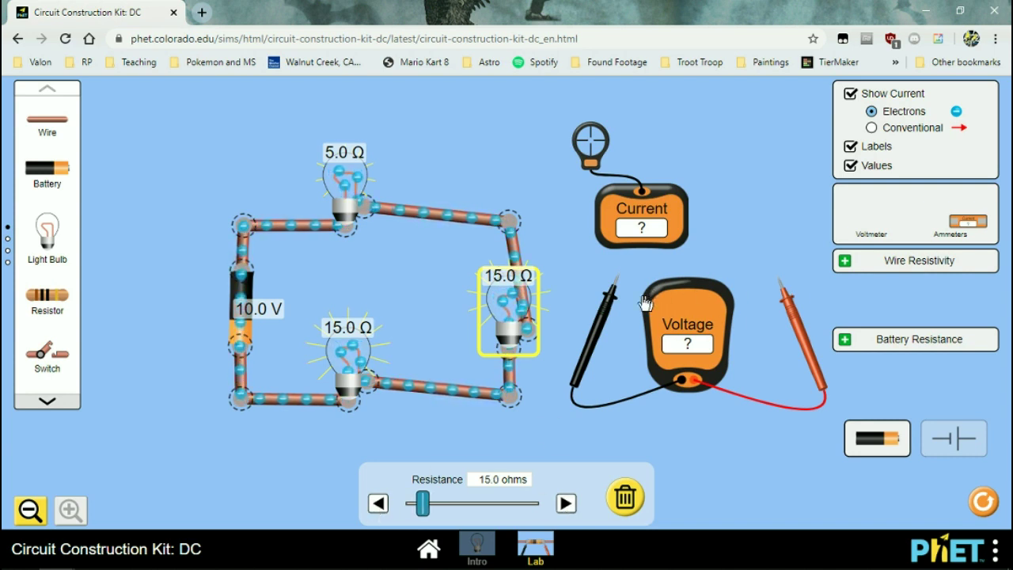
{"action": "left_click", "coordinate": [524, 166]}
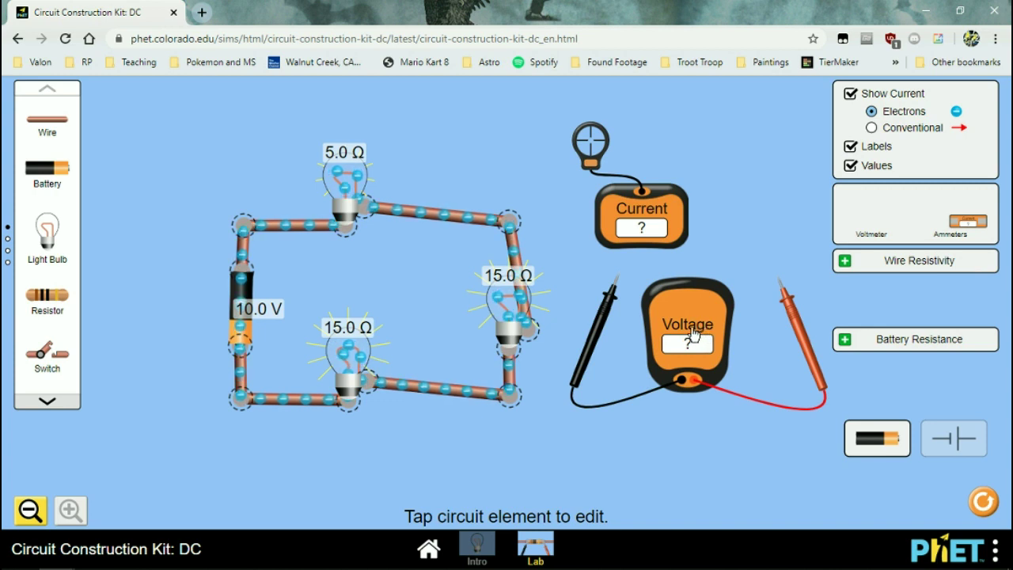
{"action": "left_click_drag", "start_coordinate": [682, 326], "coordinate": [871, 212]}
{"action": "left_click_drag", "start_coordinate": [624, 230], "coordinate": [899, 223]}
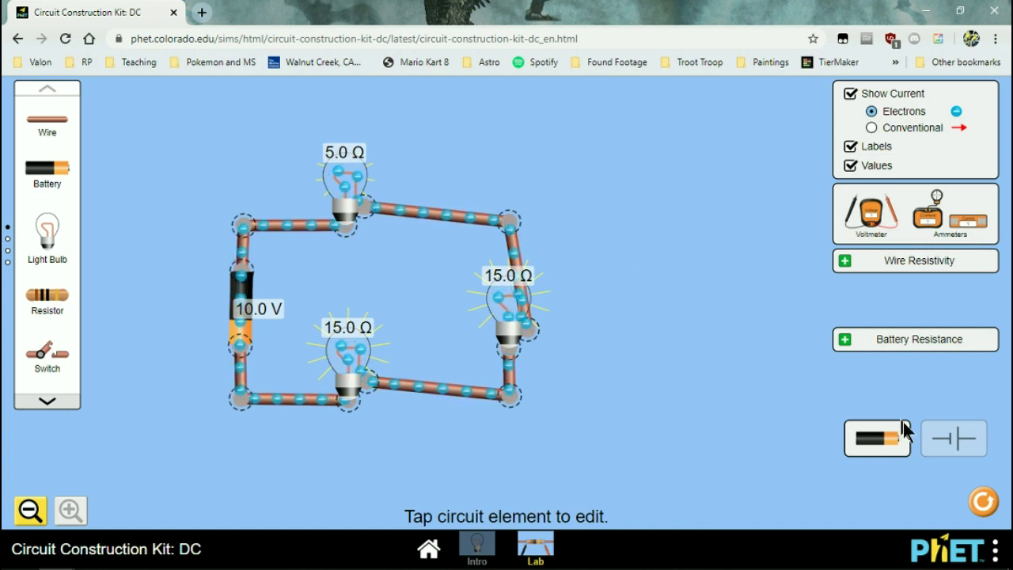
Switch the bulb circuit to schematic view with Conventional current arrows.
{"action": "left_click", "coordinate": [963, 455]}
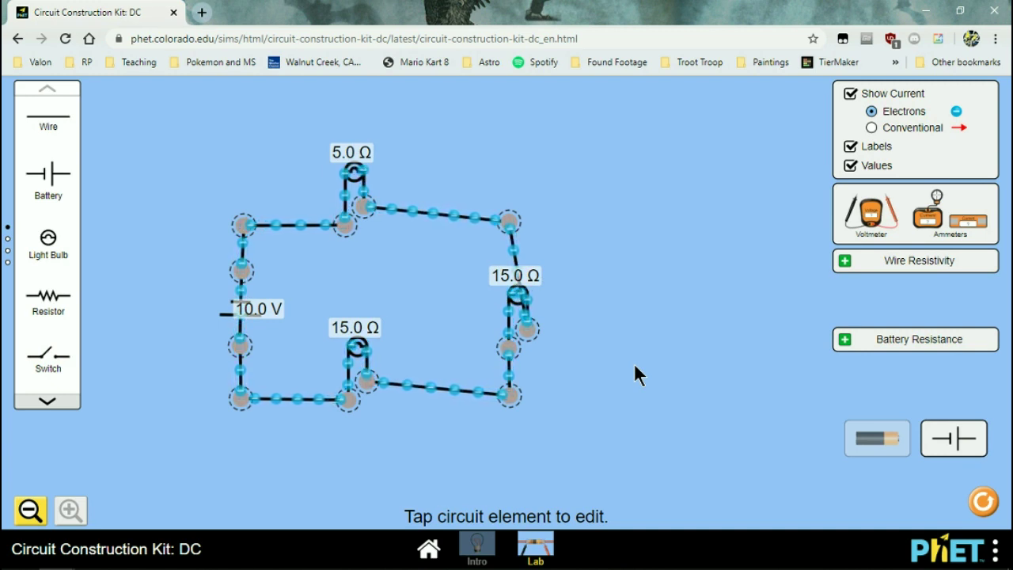
{"action": "left_click", "coordinate": [918, 136]}
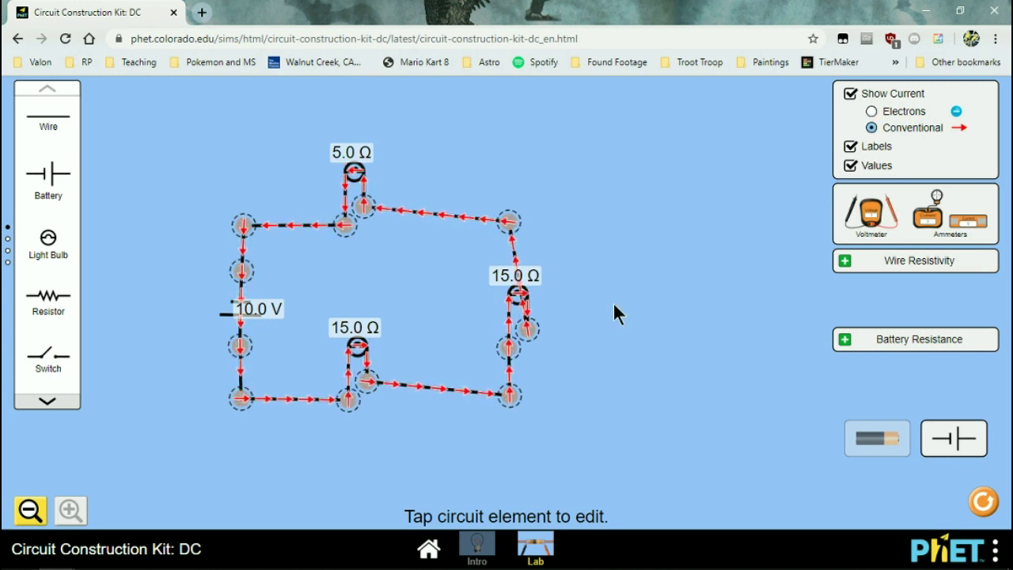